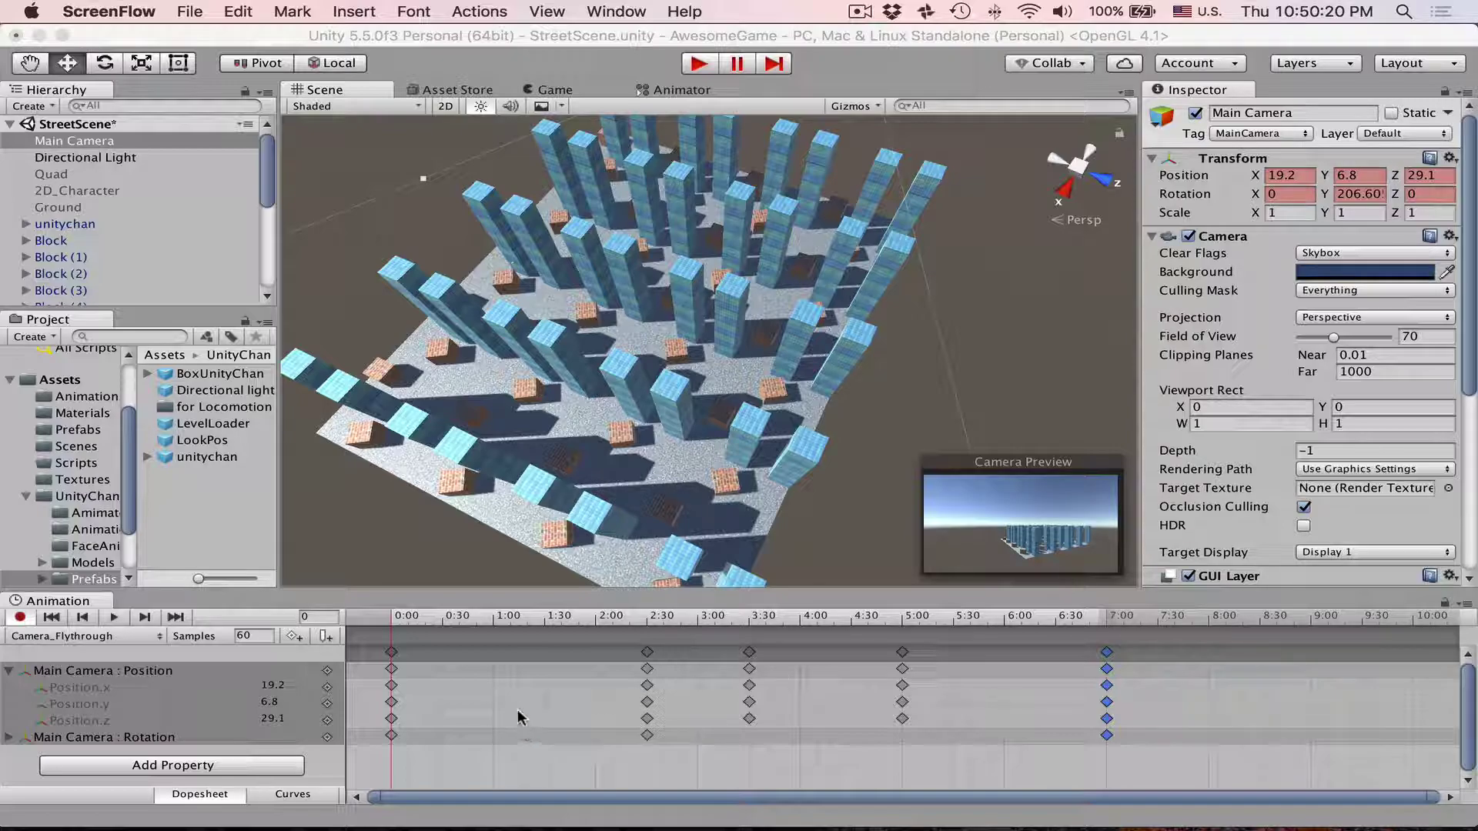
# Show the Camera_Flythrough animation as curves and frame the Main Camera's Position.x curve.
pyautogui.click(300, 797)
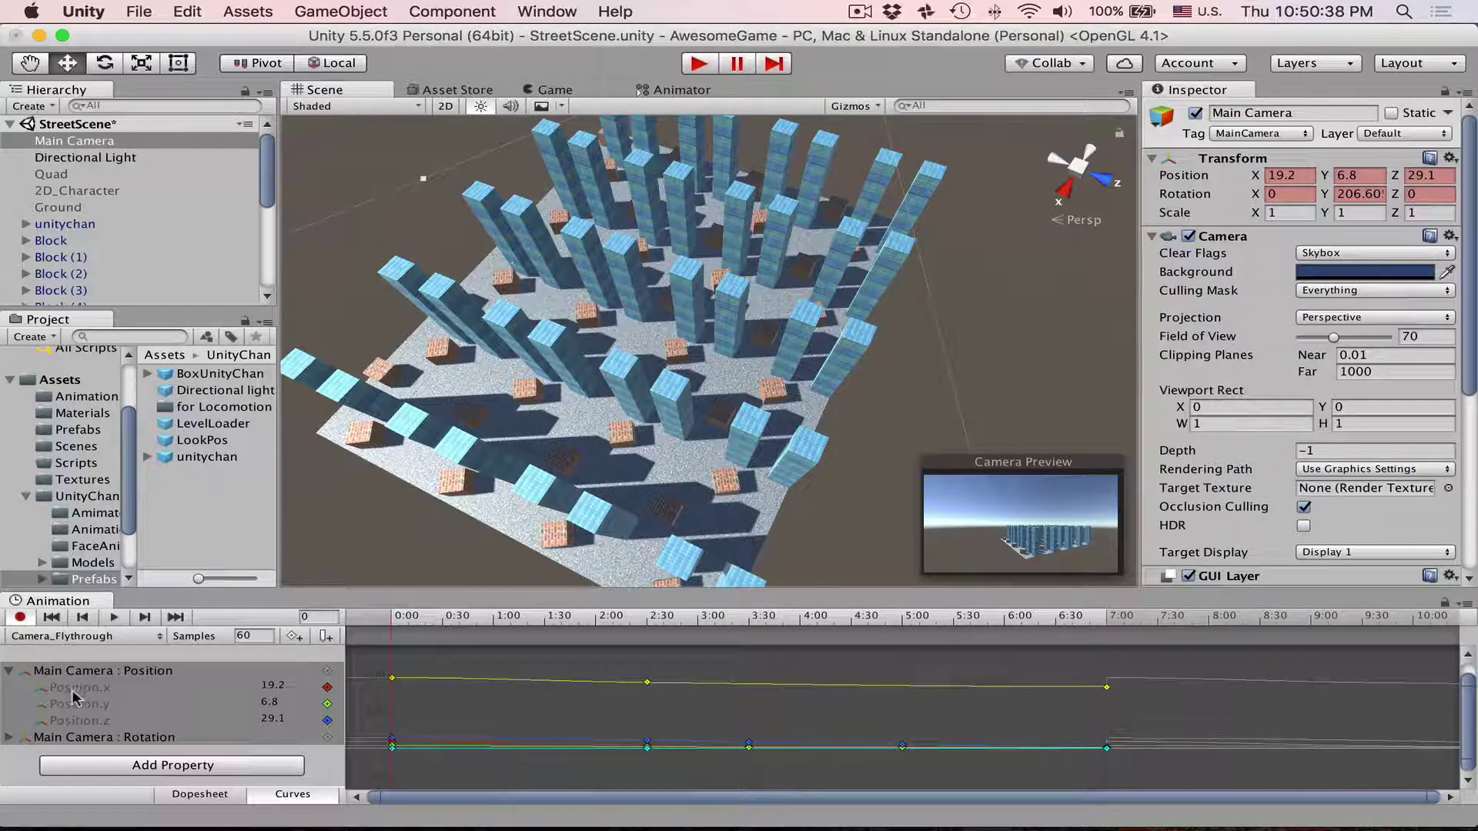
pyautogui.click(72, 689)
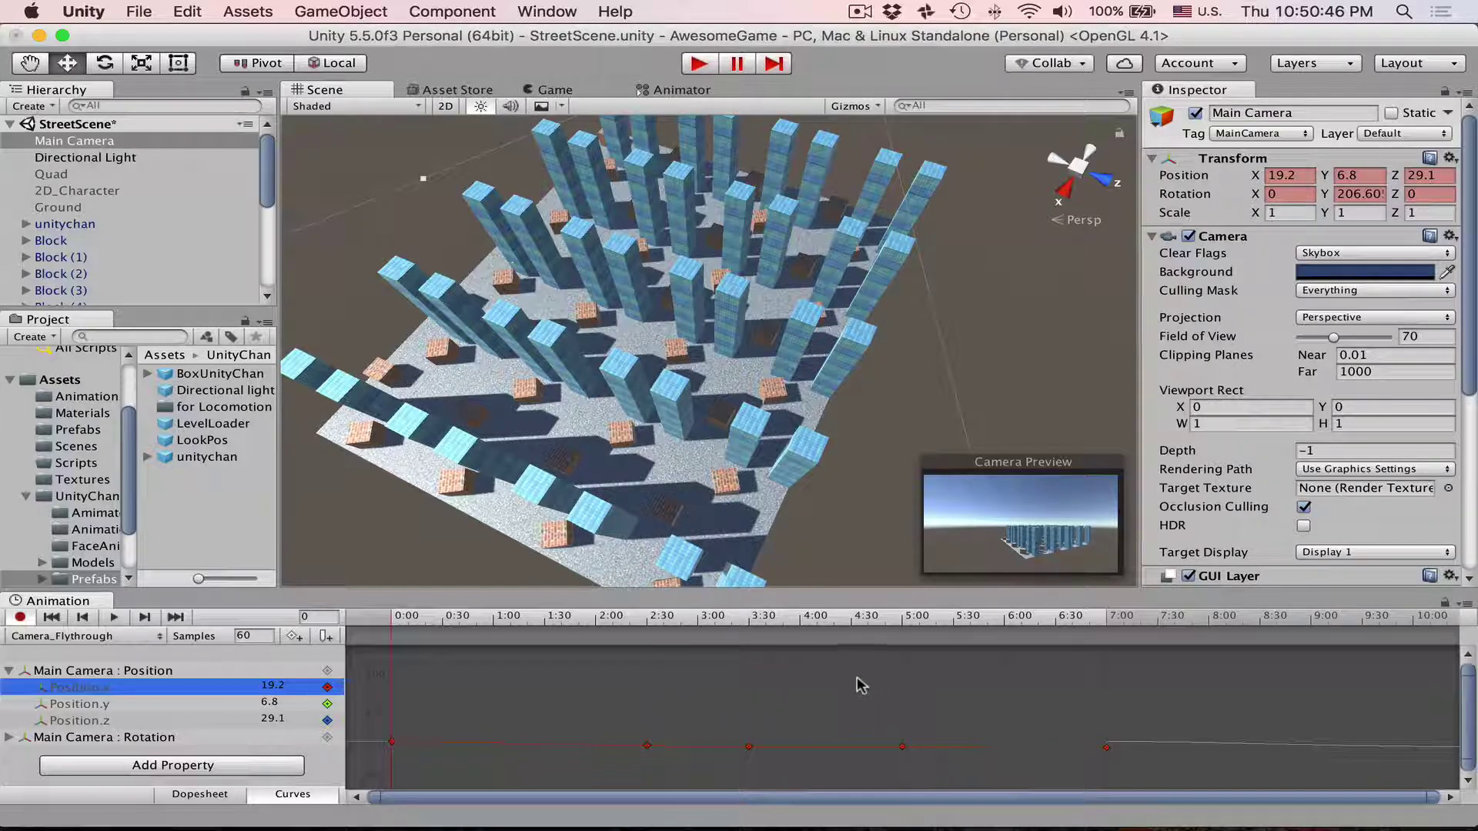
pyautogui.press('f')
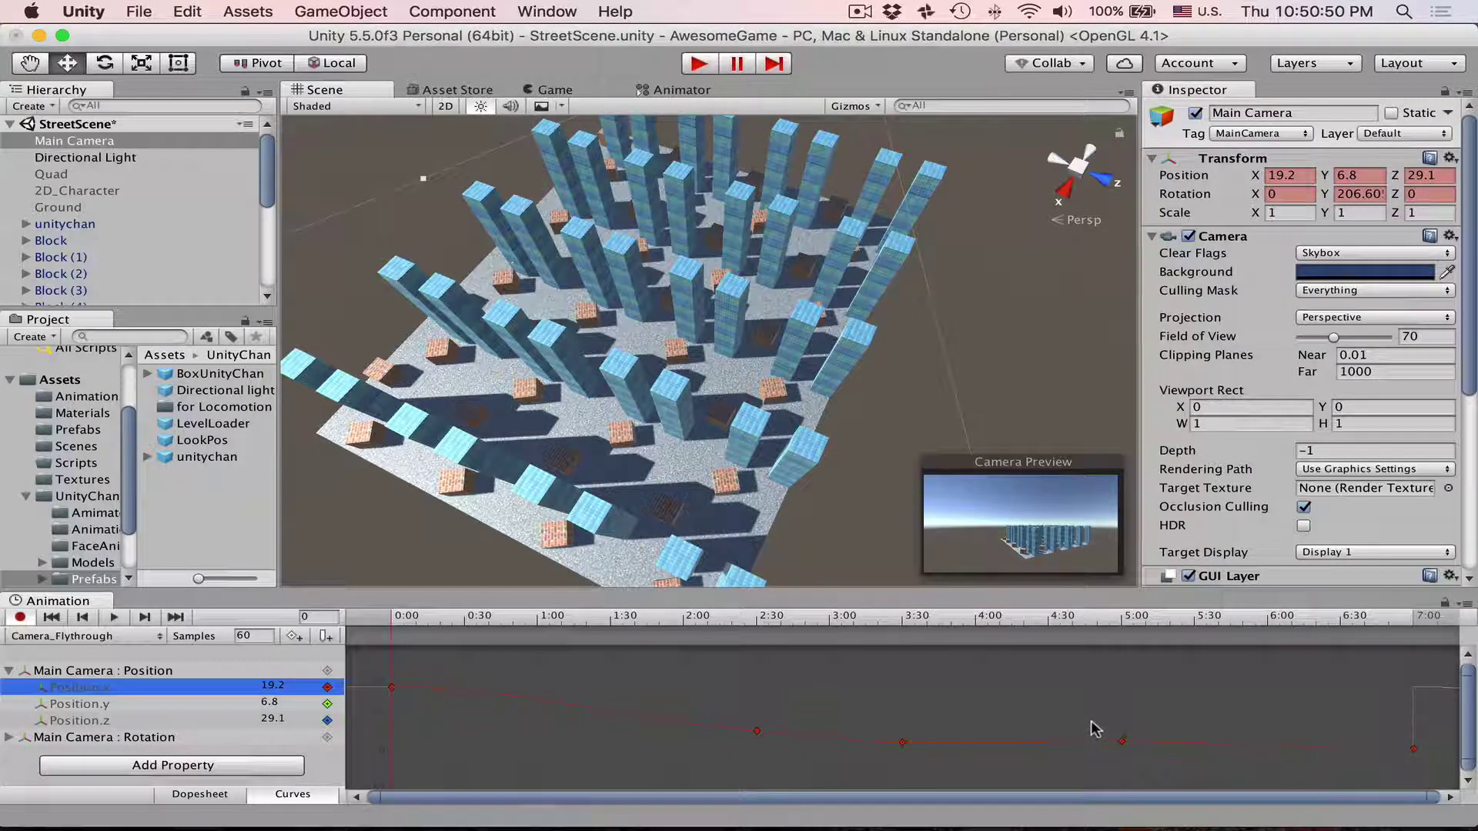
pyautogui.doubleClick(756, 730)
# Examine the Position.x keyframes at 0:00, 3:30, 5:00 and 7:00 in the dopesheet view.
pyautogui.click(221, 797)
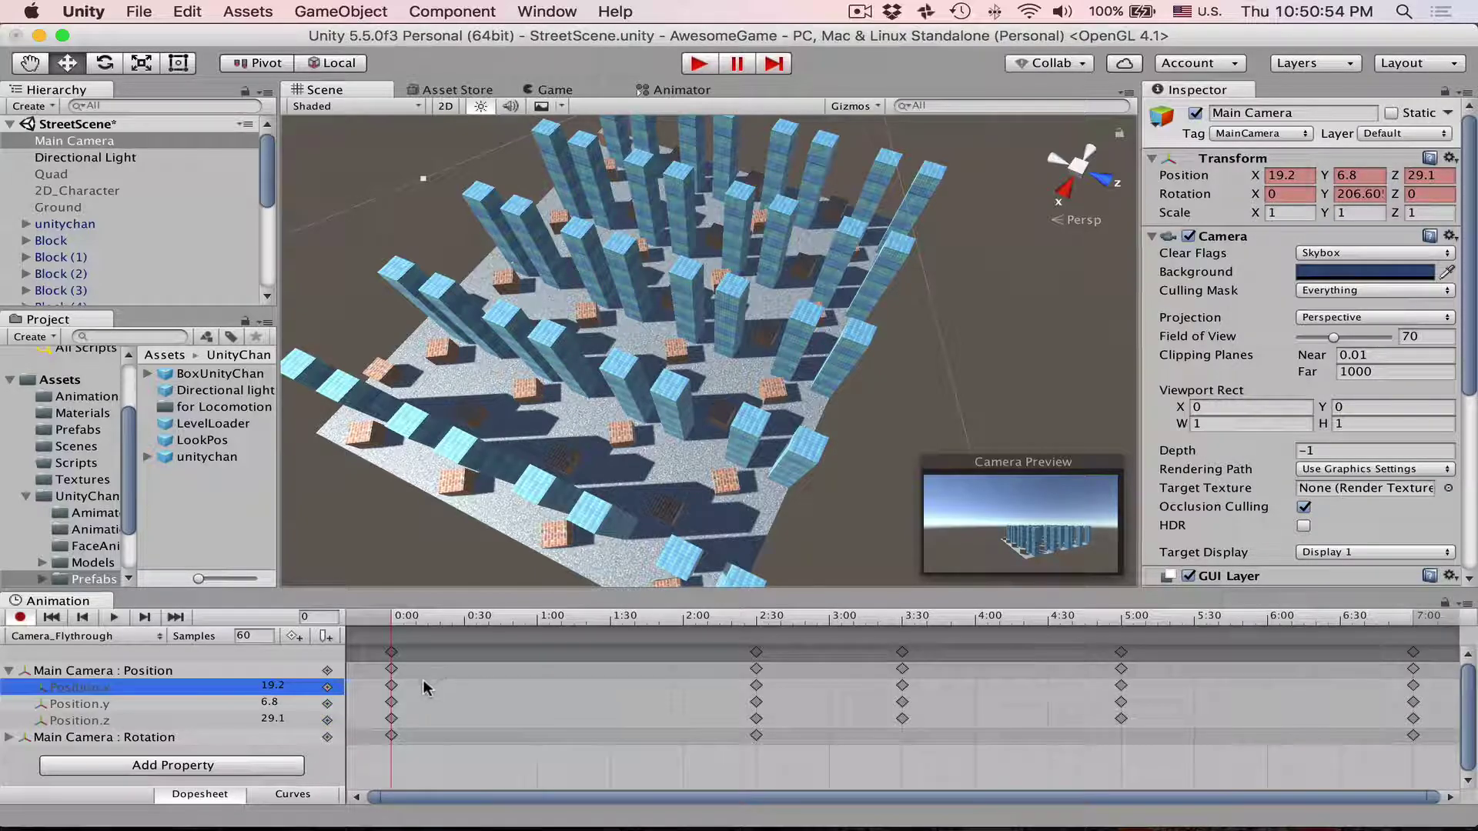
pyautogui.click(391, 686)
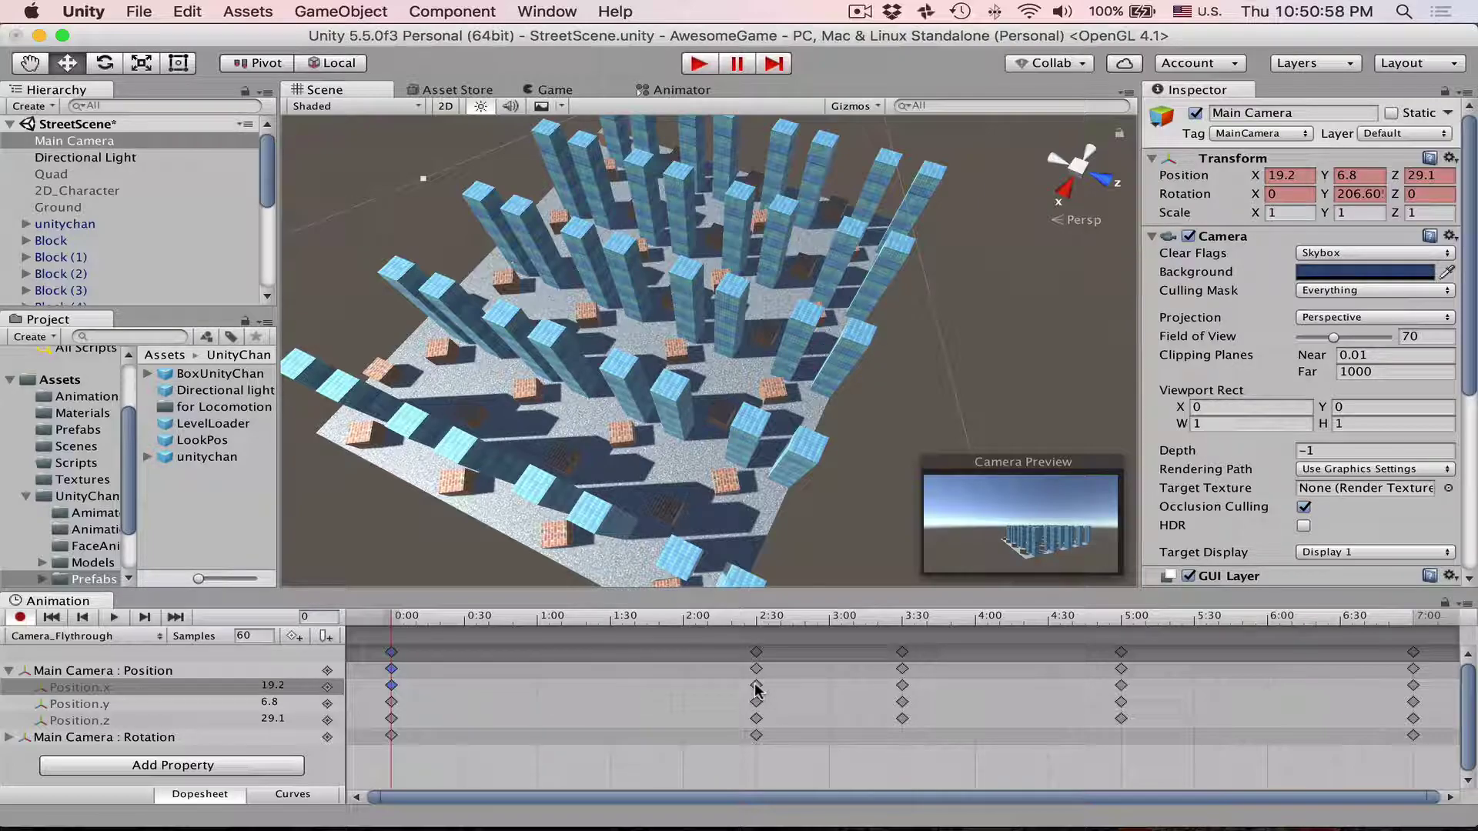
pyautogui.click(902, 686)
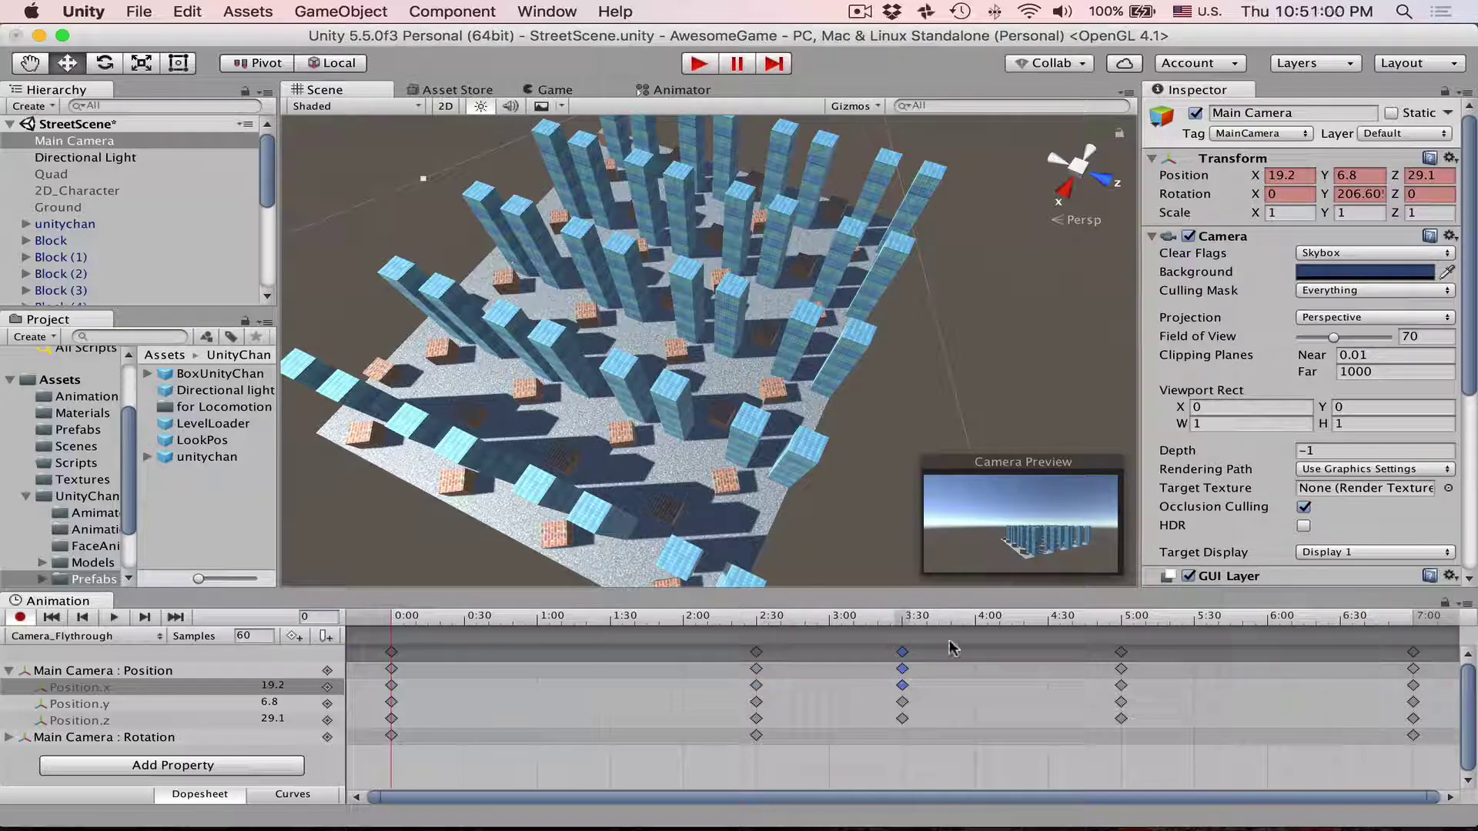
pyautogui.click(1121, 685)
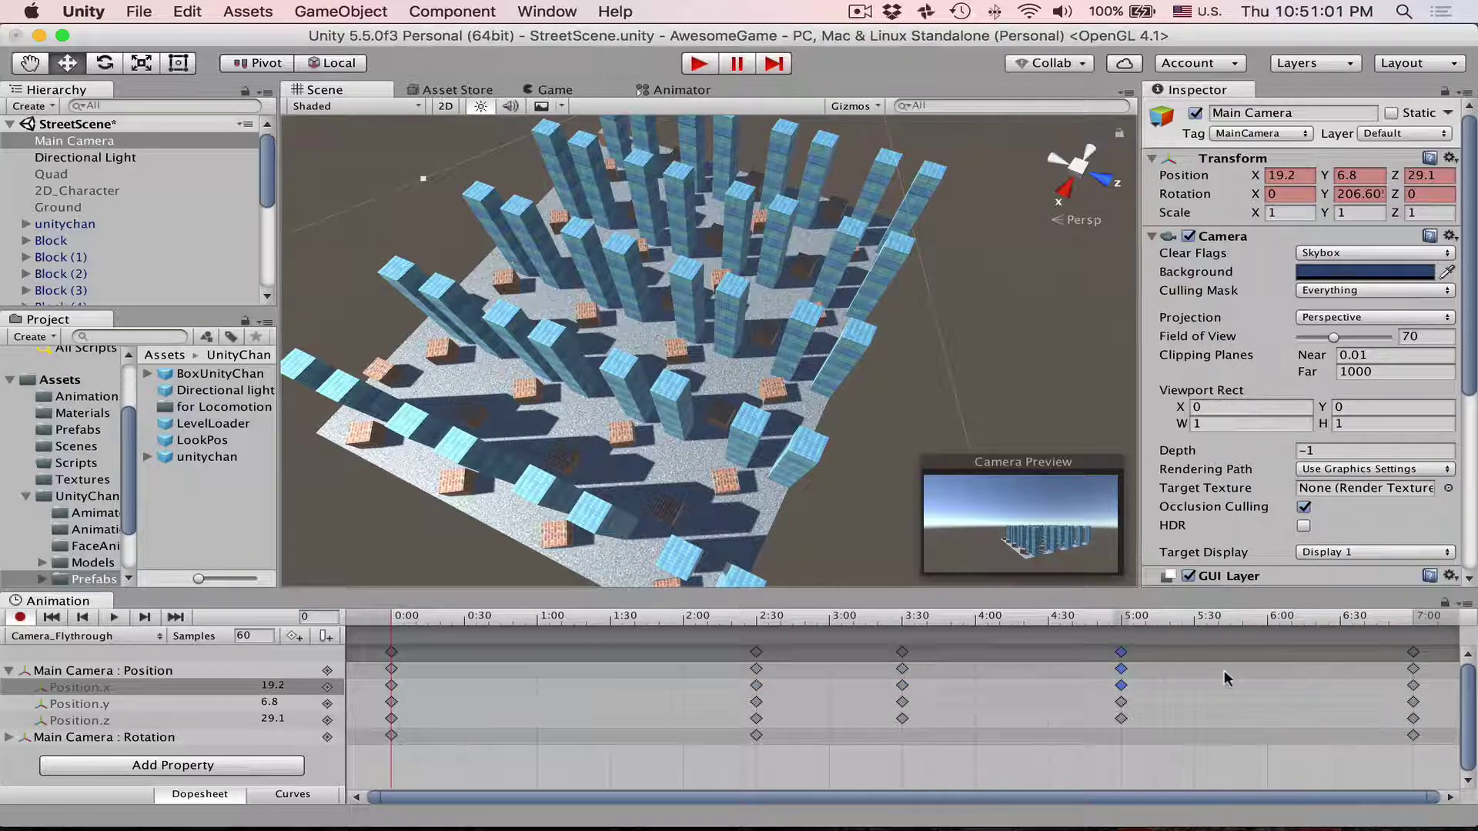
pyautogui.click(1413, 685)
# Frame the Position.x curve and compare its keyframes between the curves and dopesheet views, ending in curves.
pyautogui.click(292, 793)
pyautogui.click(106, 688)
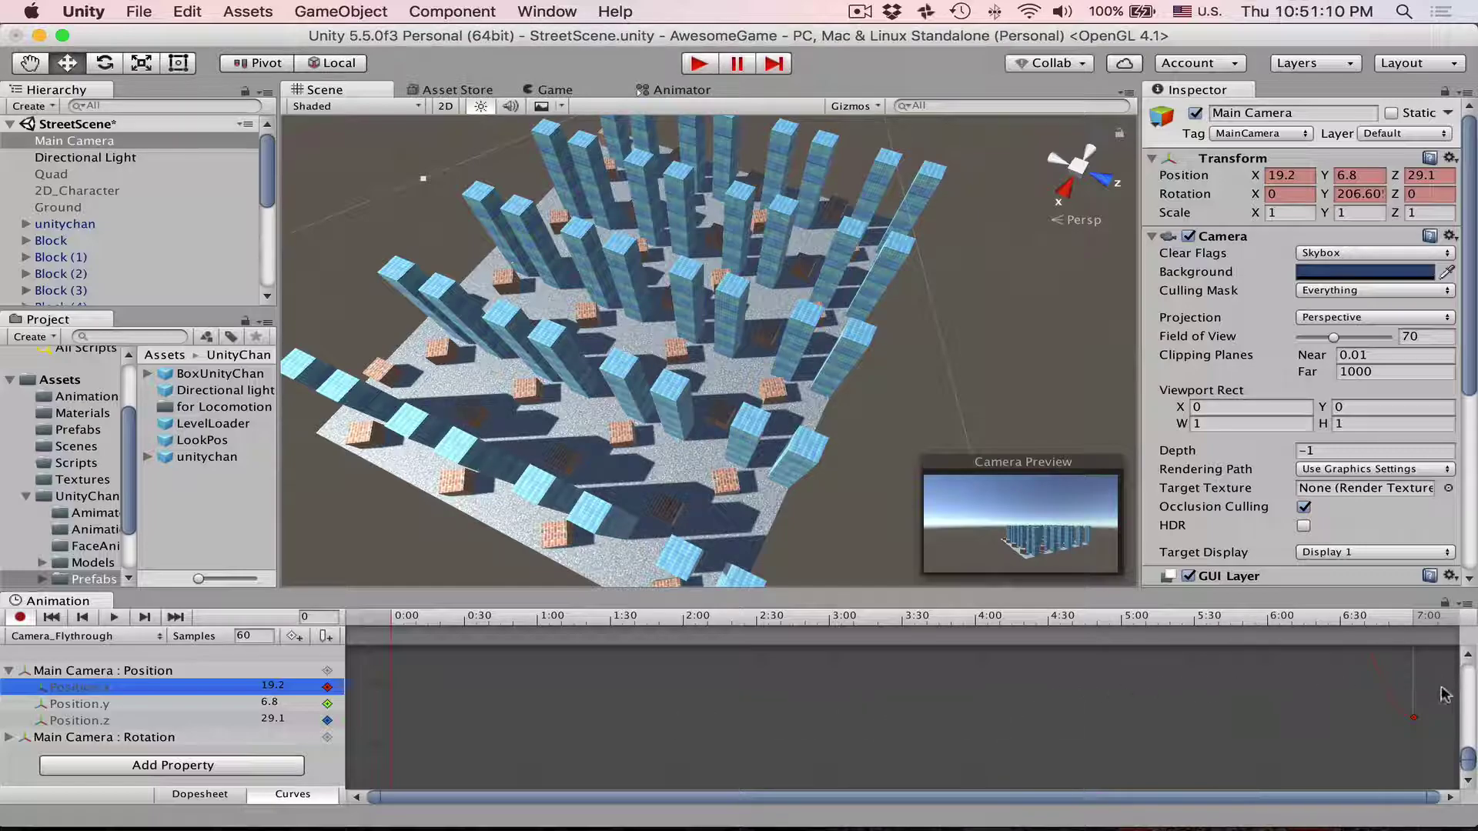
pyautogui.press('f')
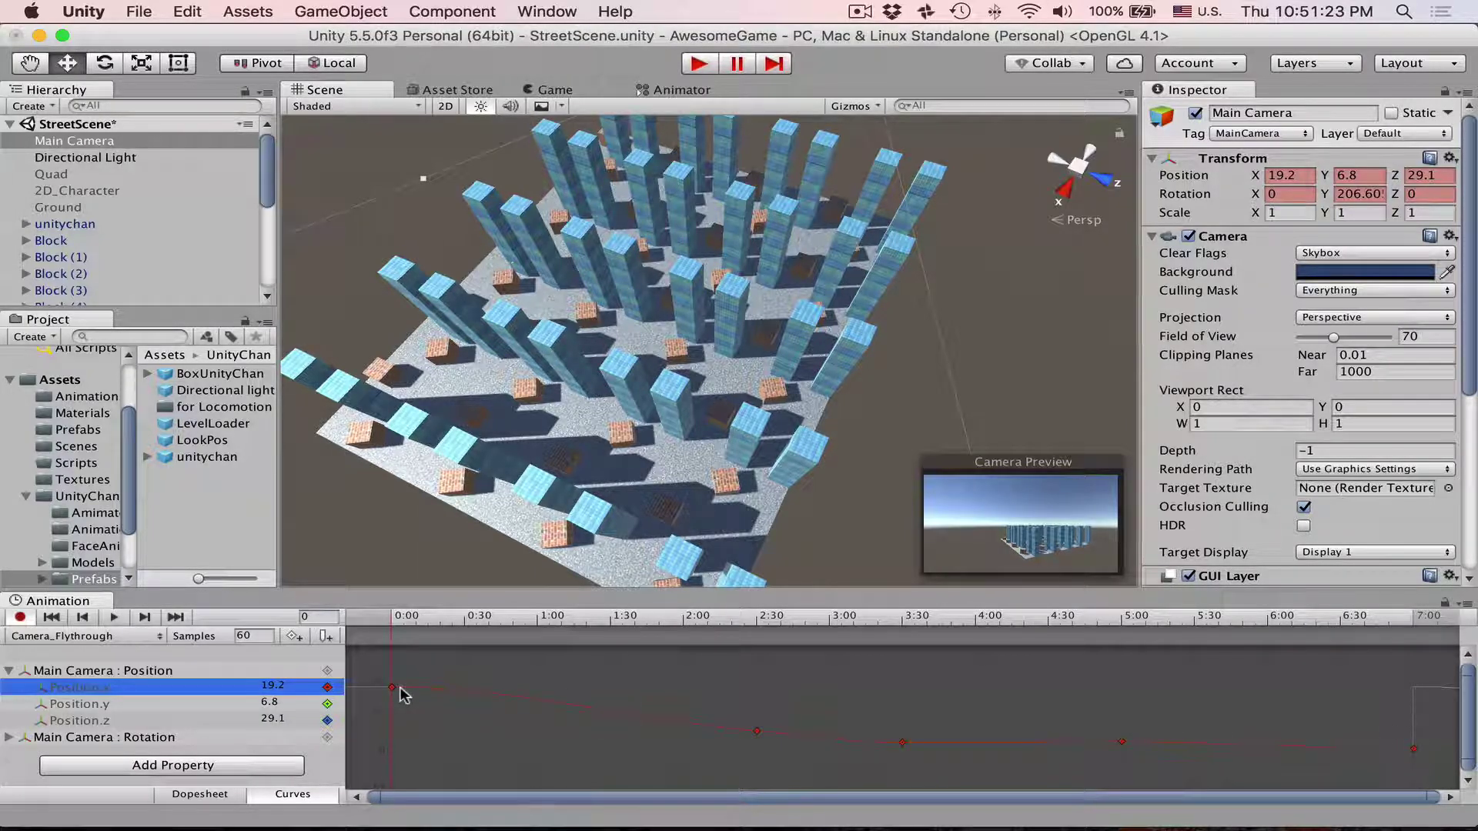
pyautogui.click(204, 794)
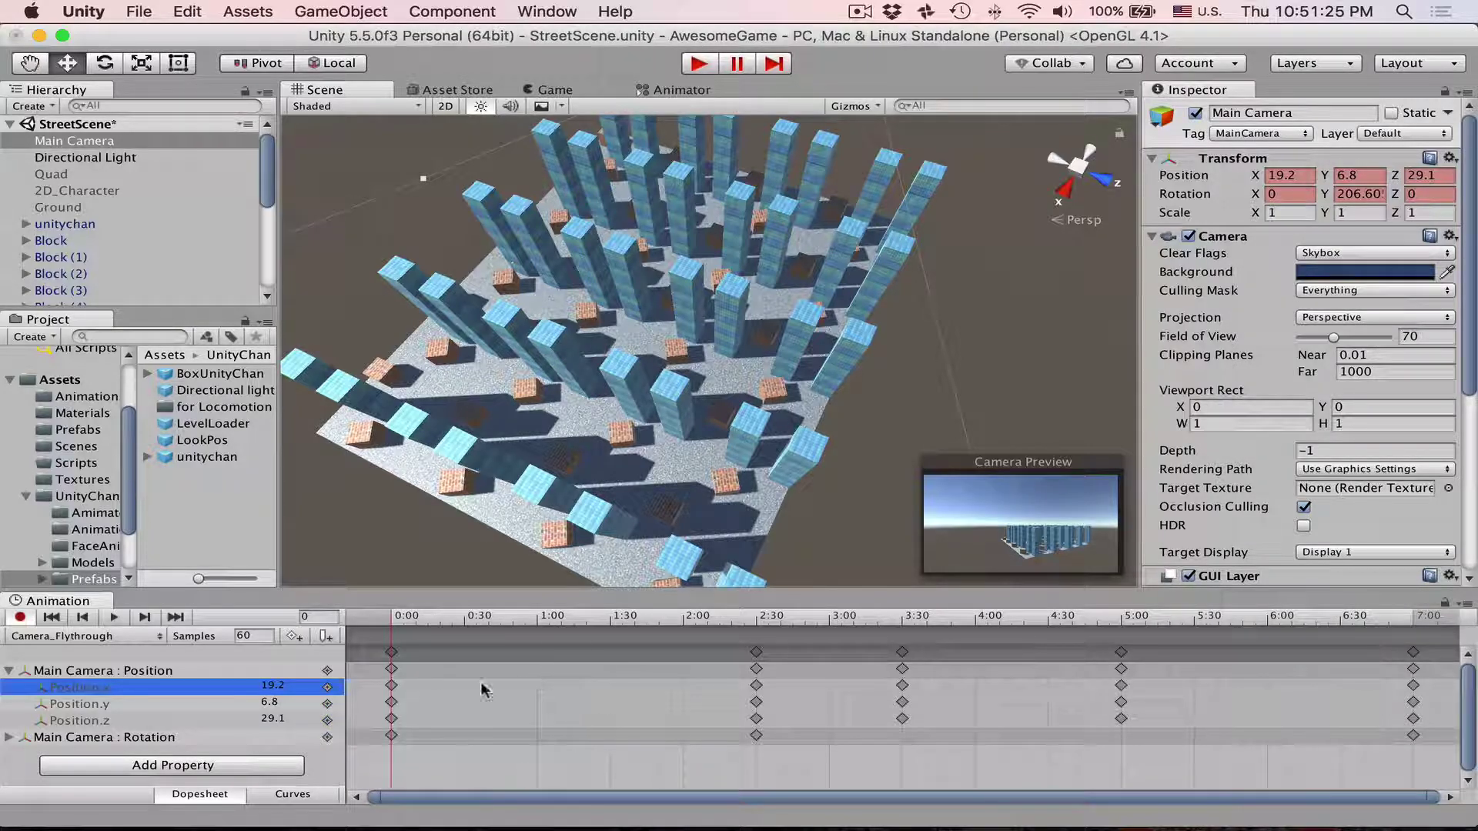
pyautogui.click(289, 793)
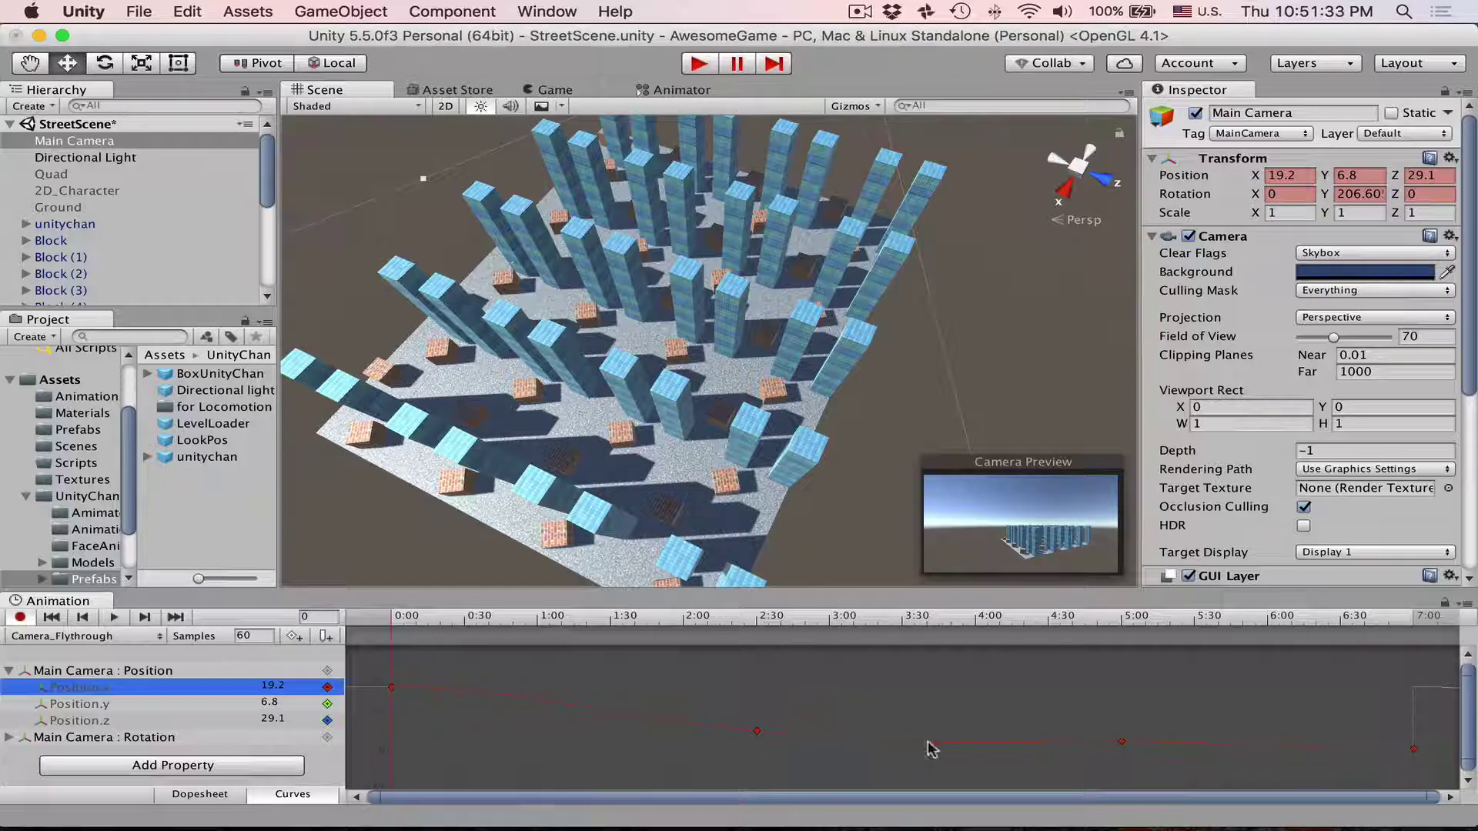
# Inspect the Position.x keyframes, select the one at 2:30 and place the playhead at frame 150.
pyautogui.moveTo(928, 743); pyautogui.dragTo(902, 743)
pyautogui.click(391, 687)
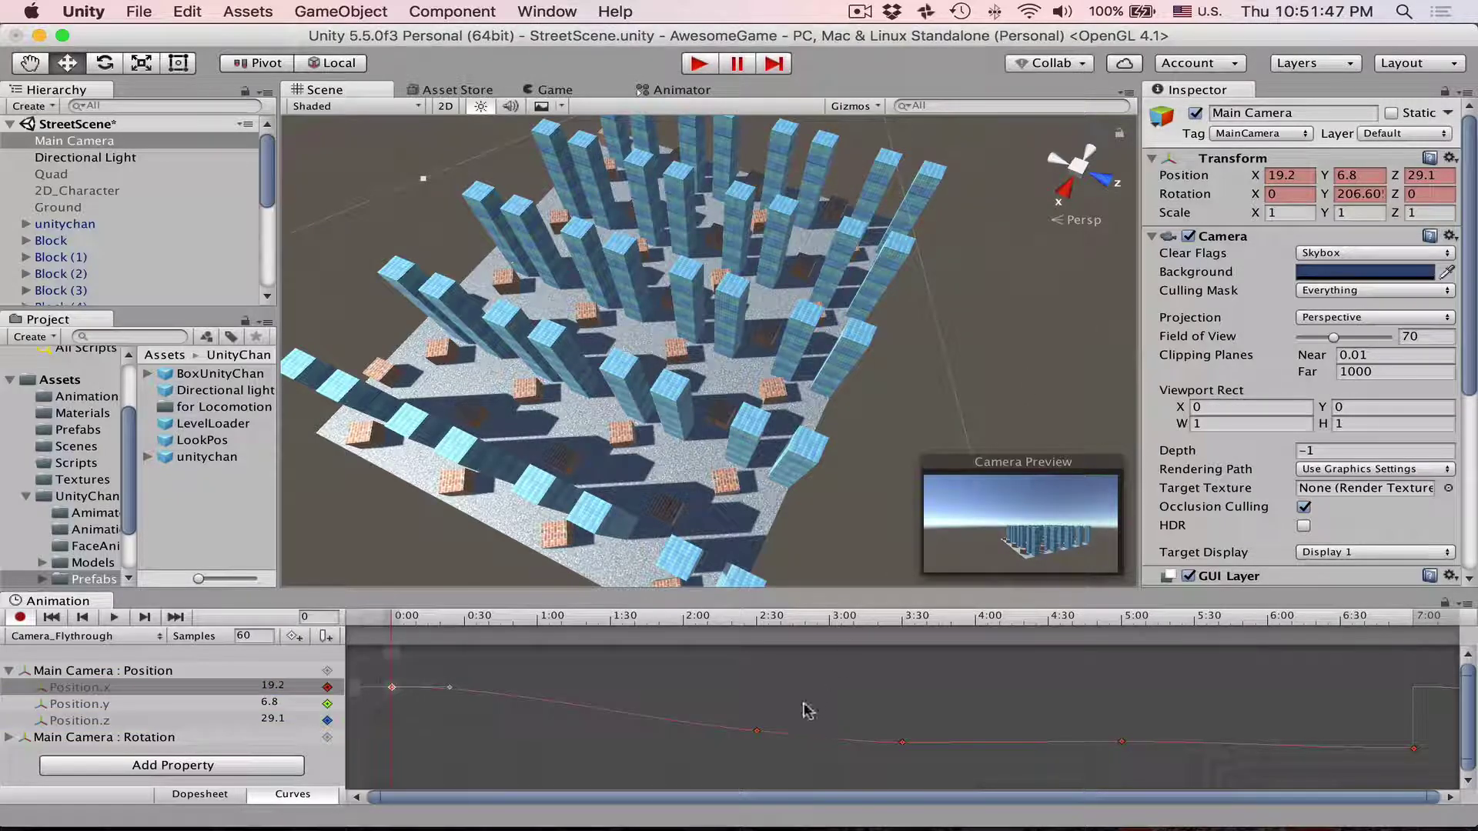
pyautogui.doubleClick(757, 731)
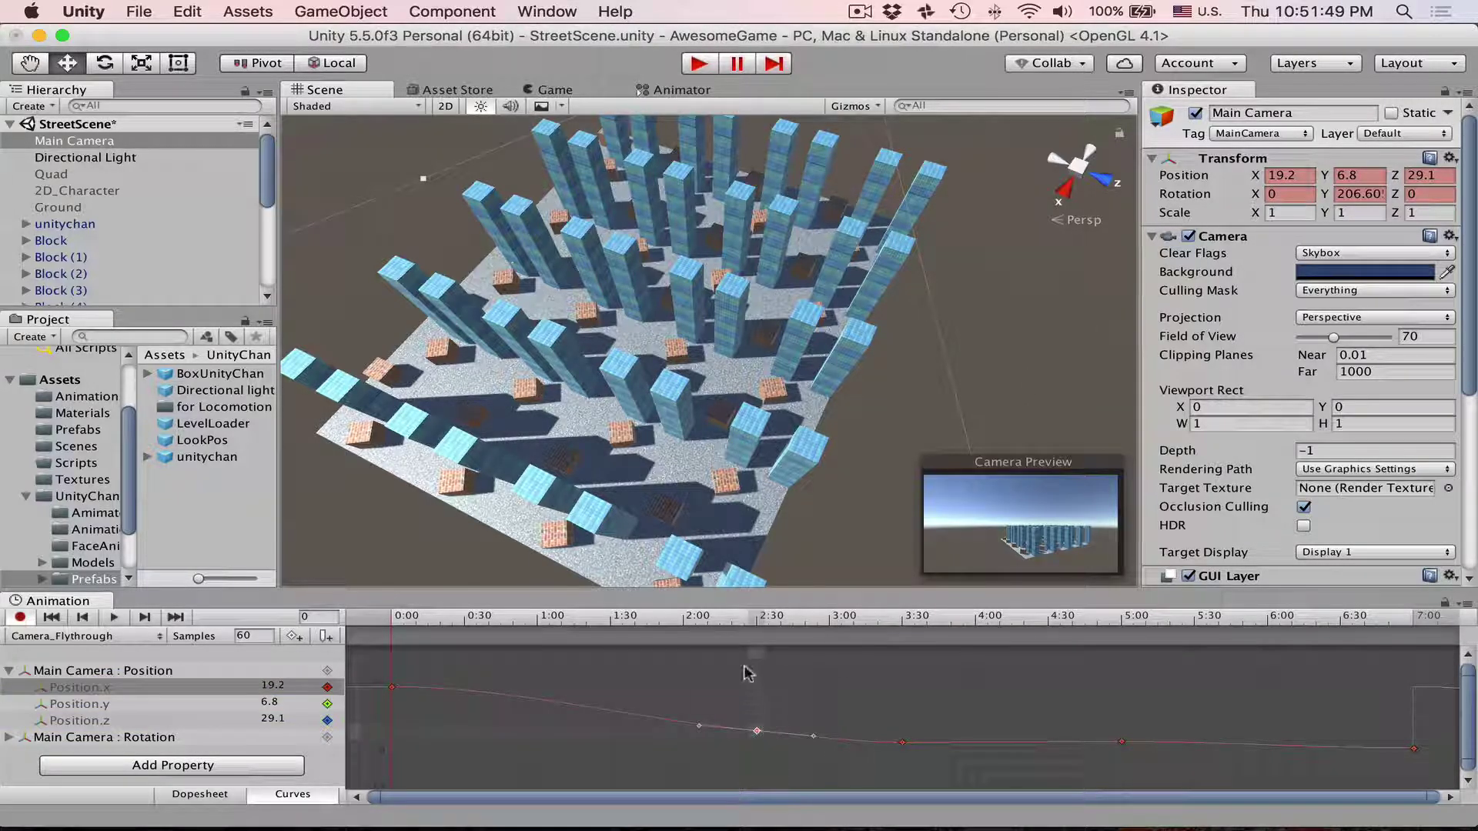
pyautogui.click(752, 622)
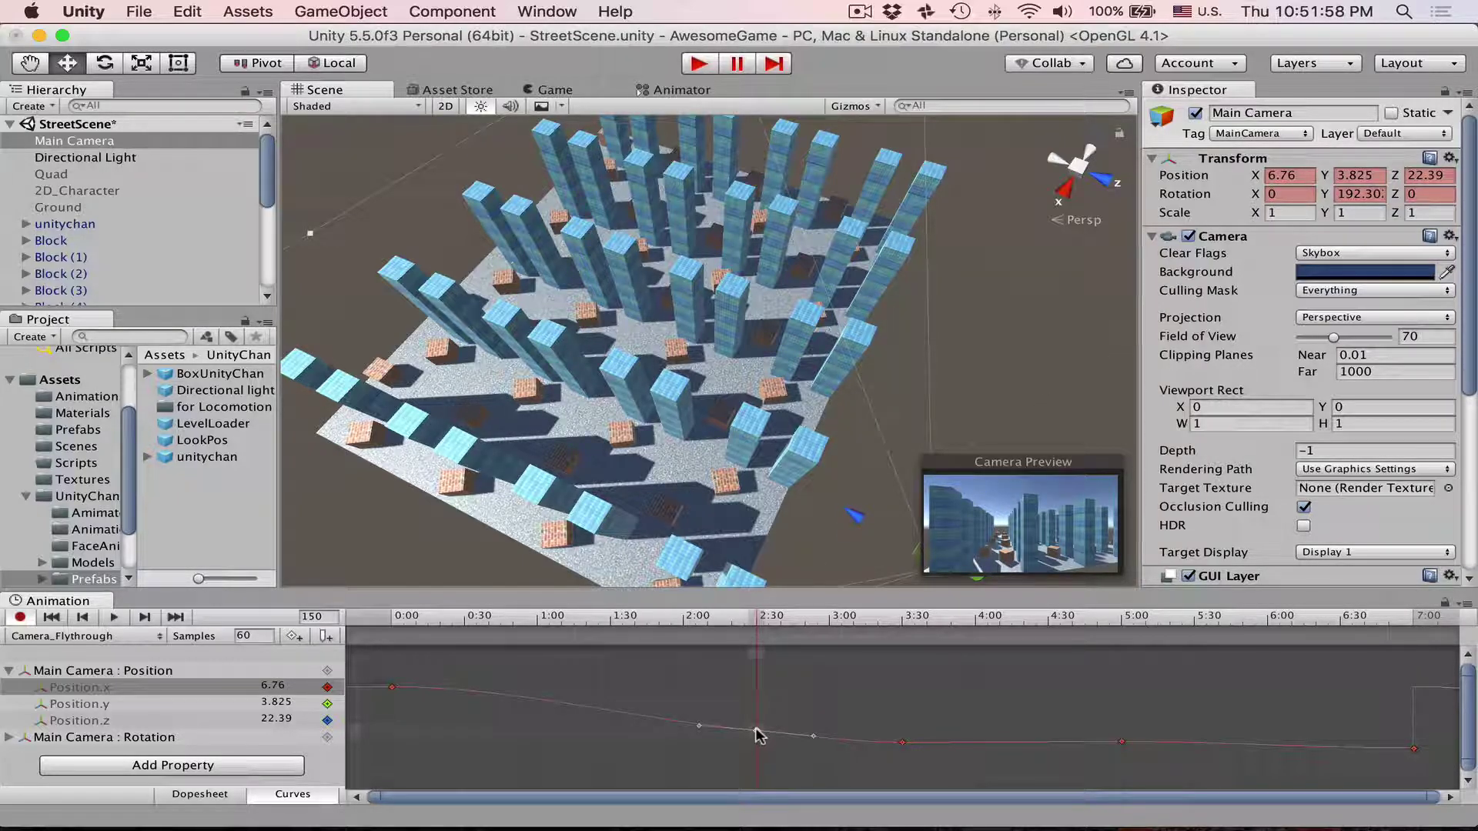
# Raise the Position.x keyframe at 2:30 to about 12.35, keeping its time, and steepen its tangent slightly.
pyautogui.moveTo(758, 728); pyautogui.dragTo(814, 717)
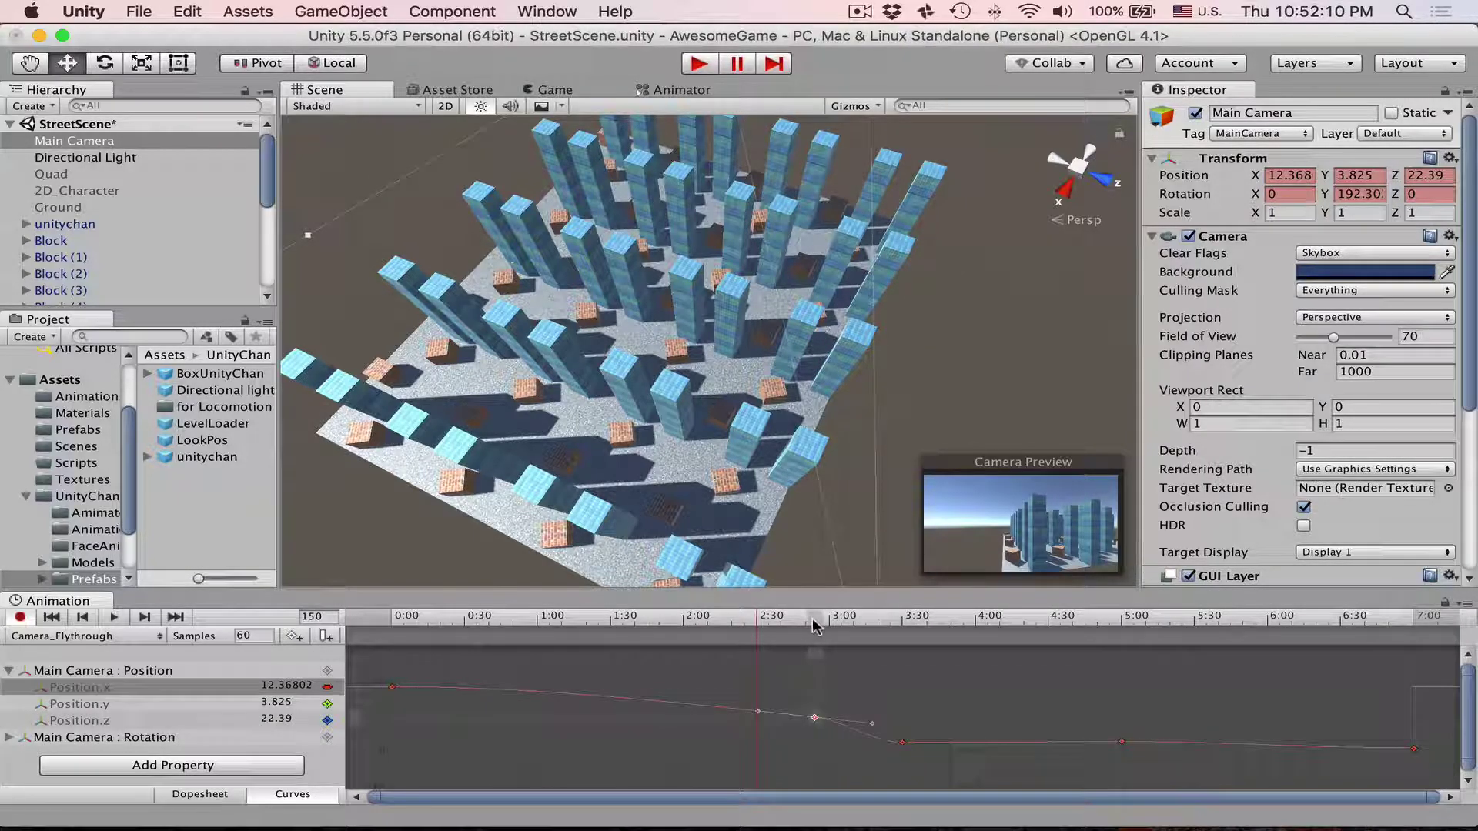
pyautogui.press('super+z')
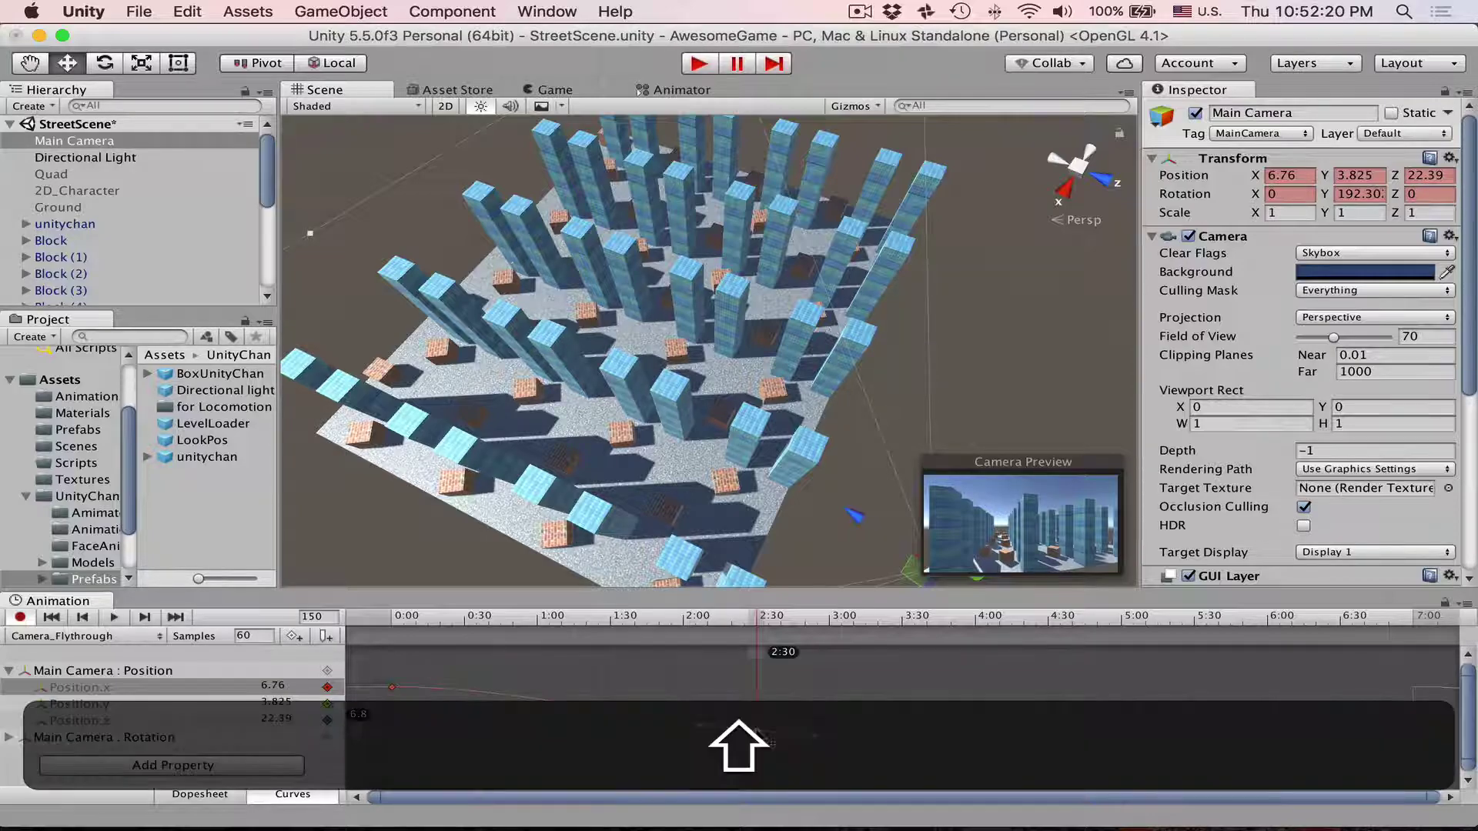
pyautogui.keyDown('shift'); pyautogui.moveTo(755, 733); pyautogui.dragTo(884, 715); pyautogui.keyUp('shift')
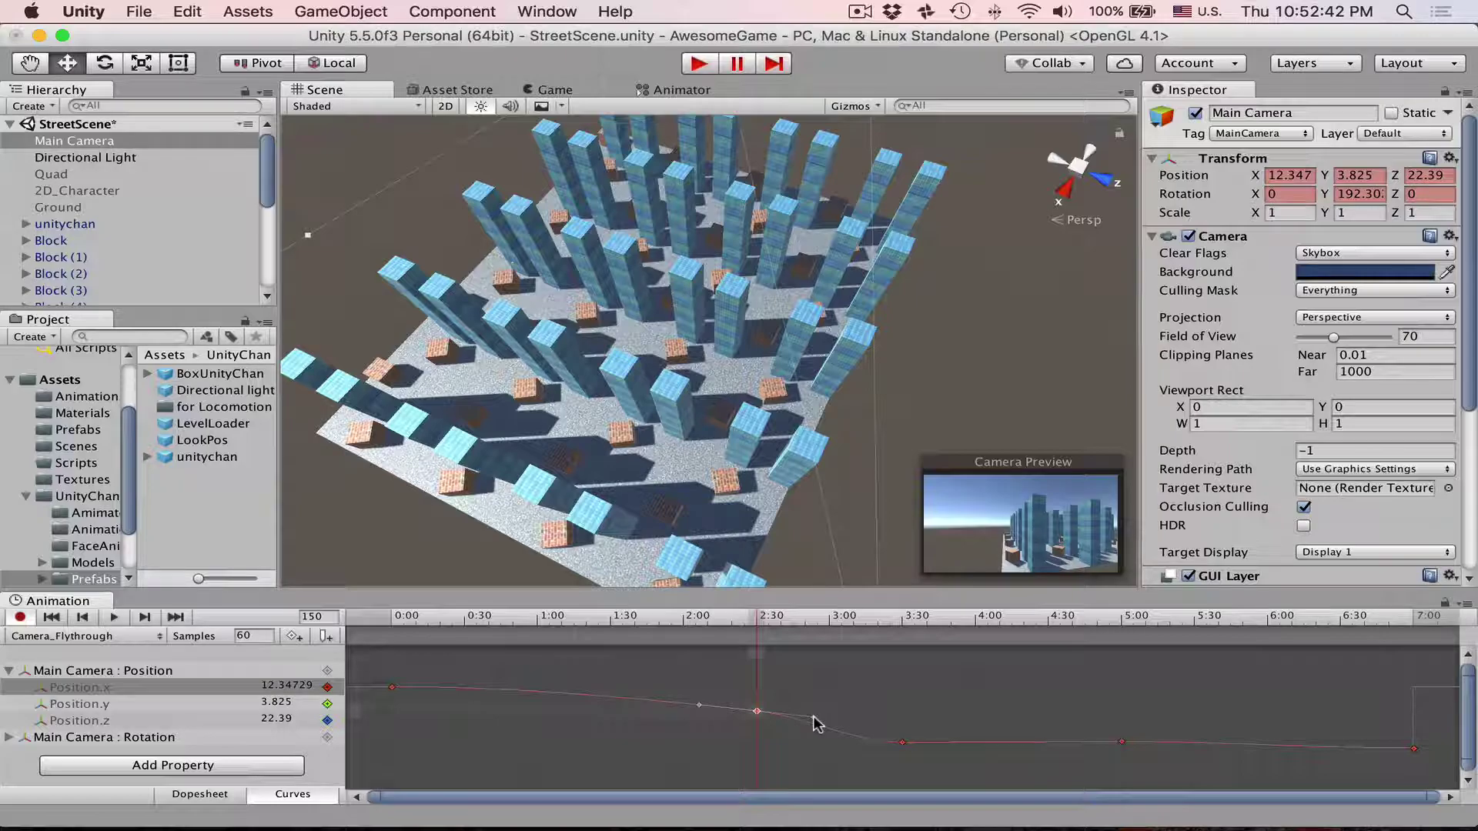
pyautogui.moveTo(814, 720); pyautogui.dragTo(817, 723)
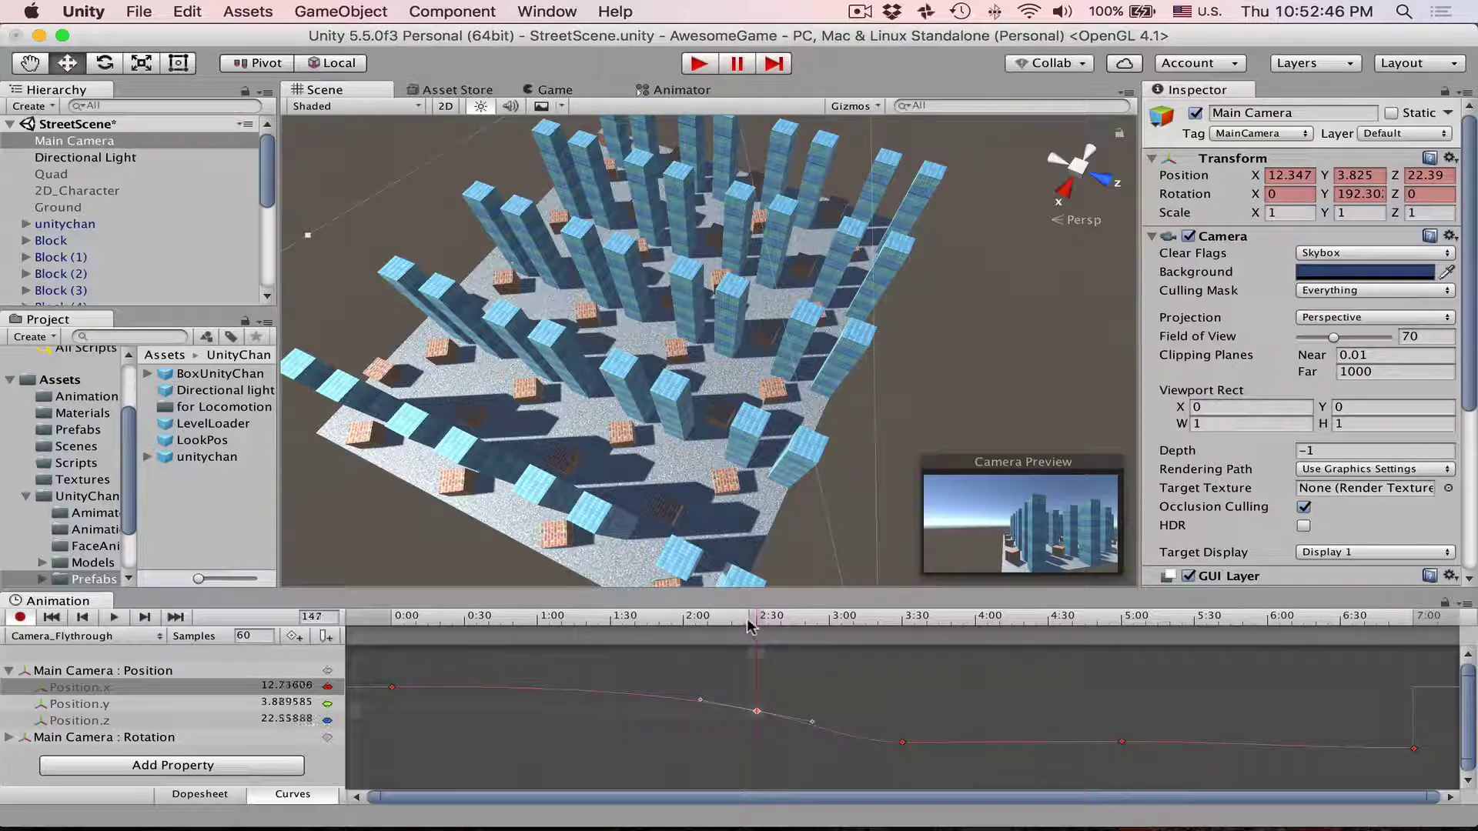
# Return the playhead to frame 0, play the scene to preview the camera flythrough, and stop it.
pyautogui.moveTo(758, 622); pyautogui.dragTo(397, 735)
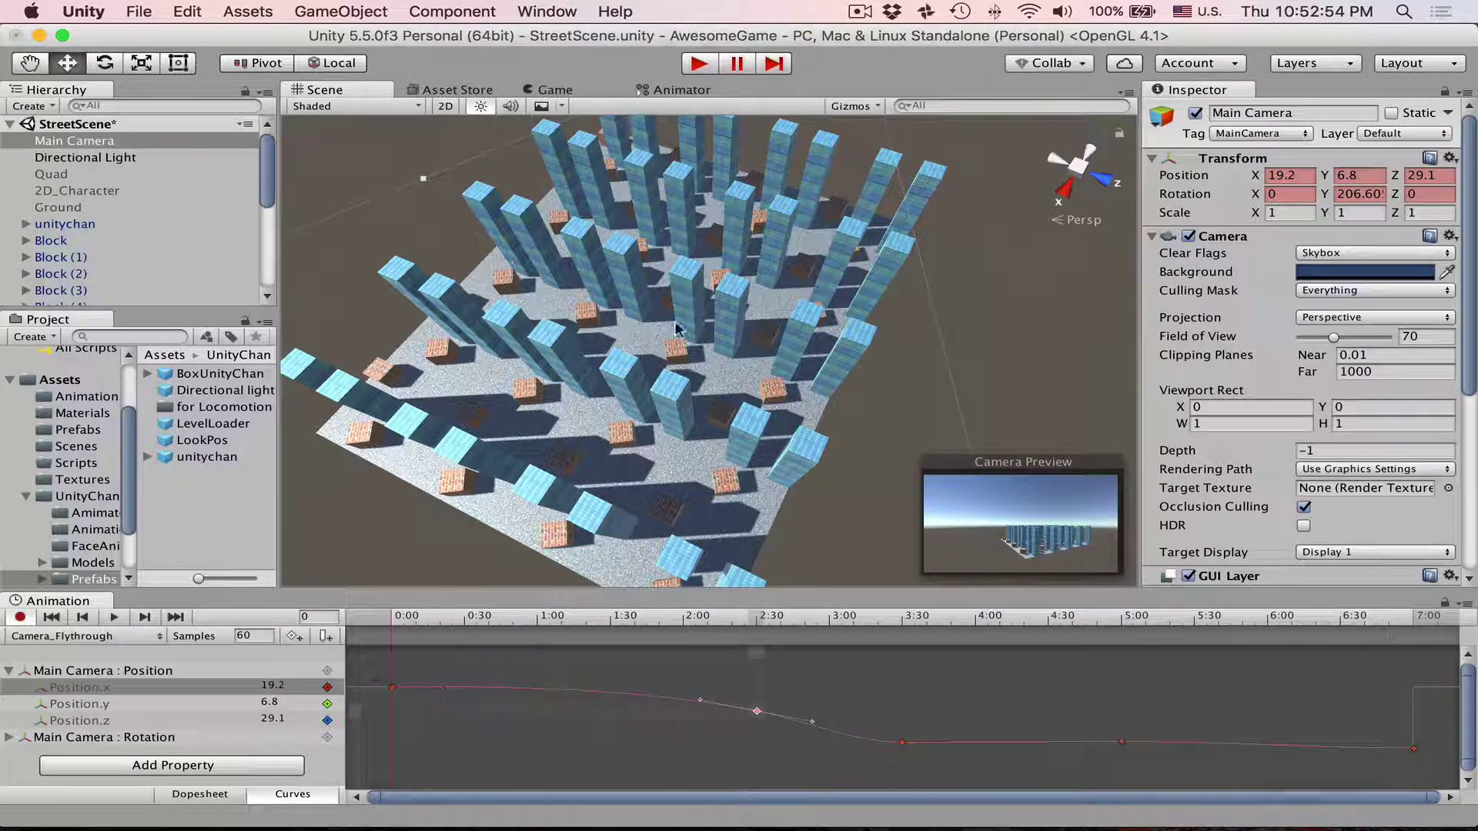
pyautogui.click(699, 63)
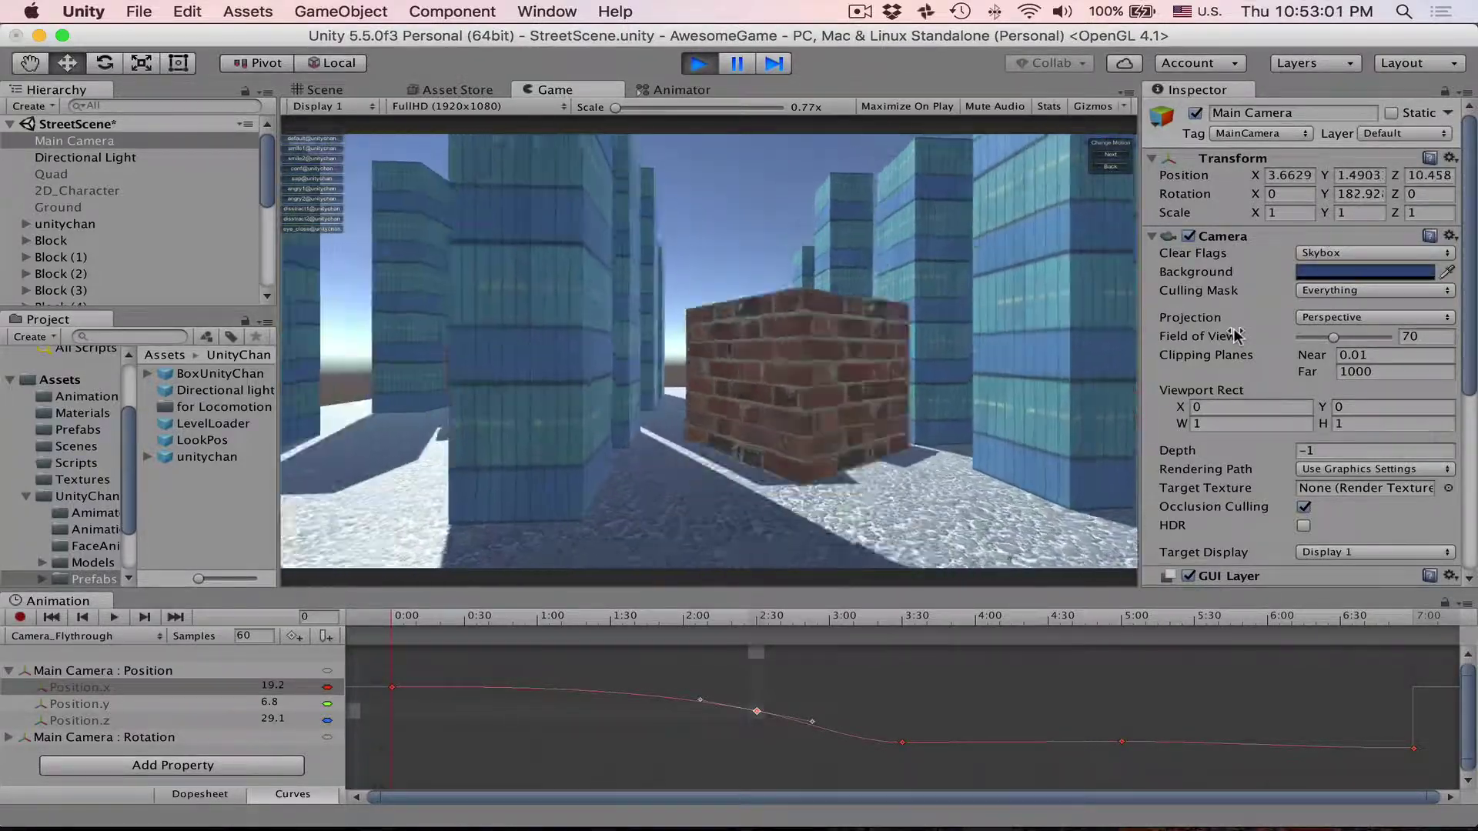
pyautogui.press('super+p')
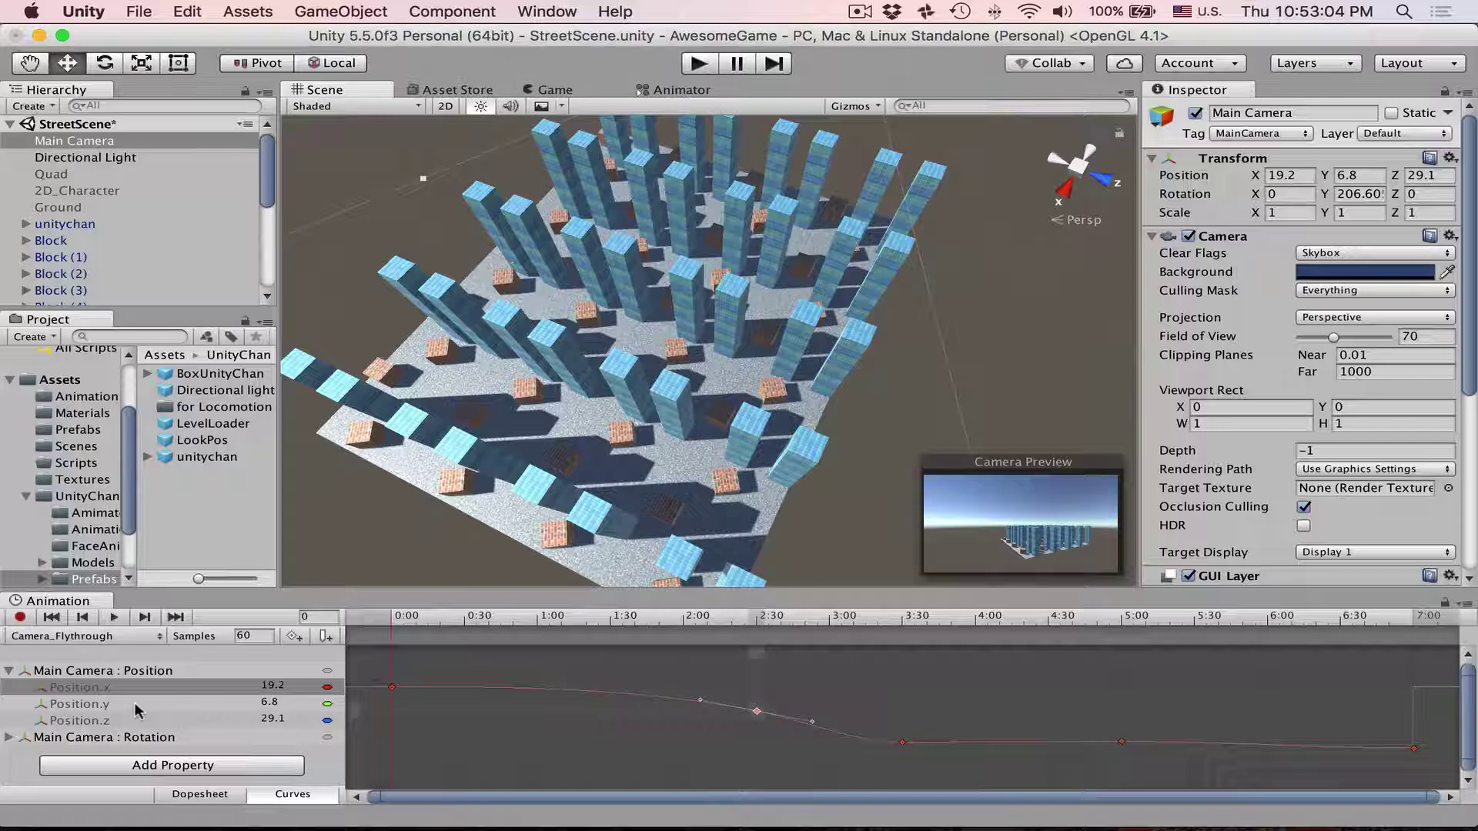
# Frame the Position.y curve and raise its 2:30 keyframe to bow the curve upward.
pyautogui.click(136, 703)
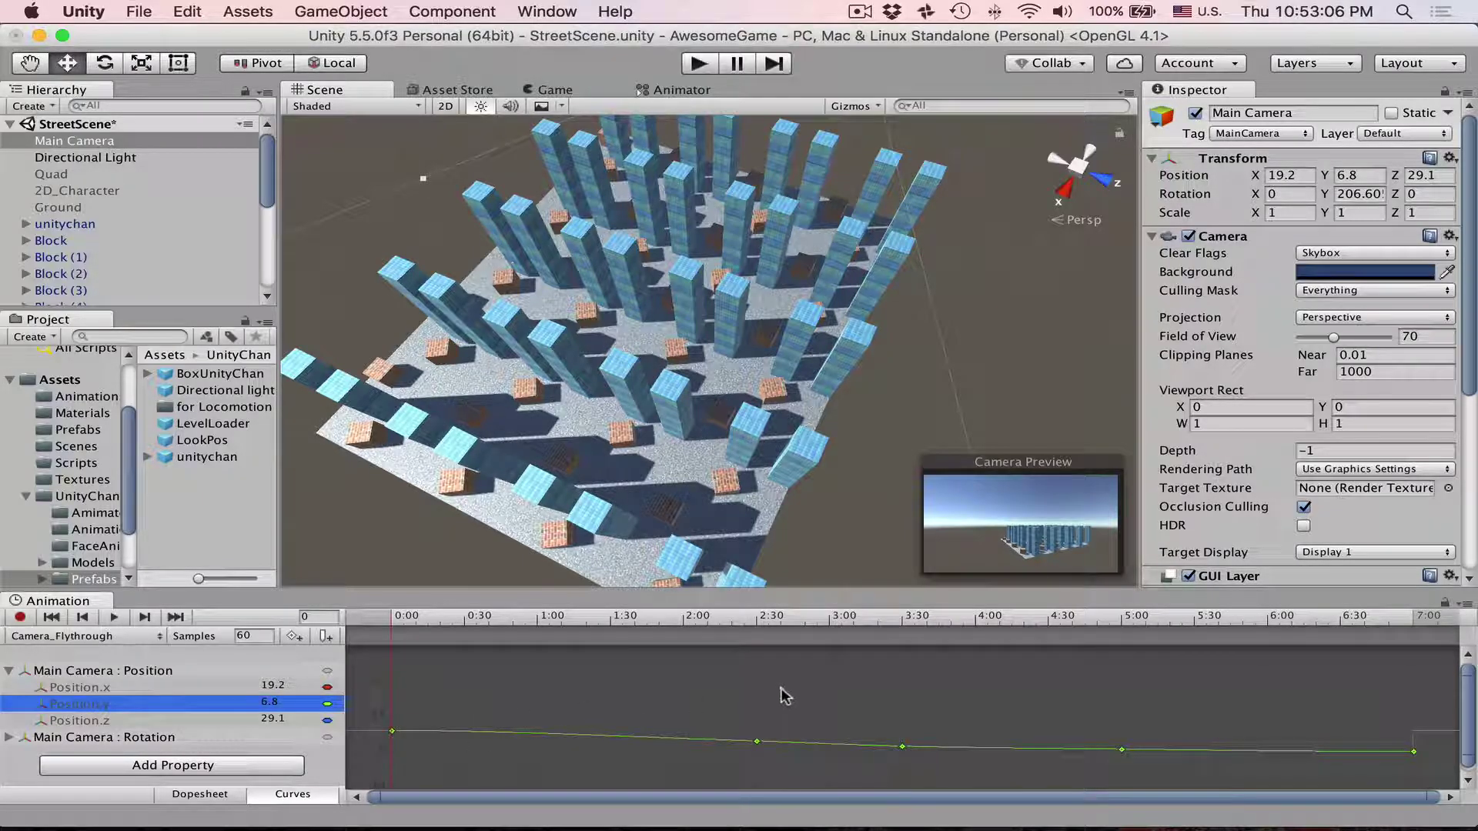
pyautogui.press('f')
pyautogui.moveTo(797, 674); pyautogui.dragTo(692, 754)
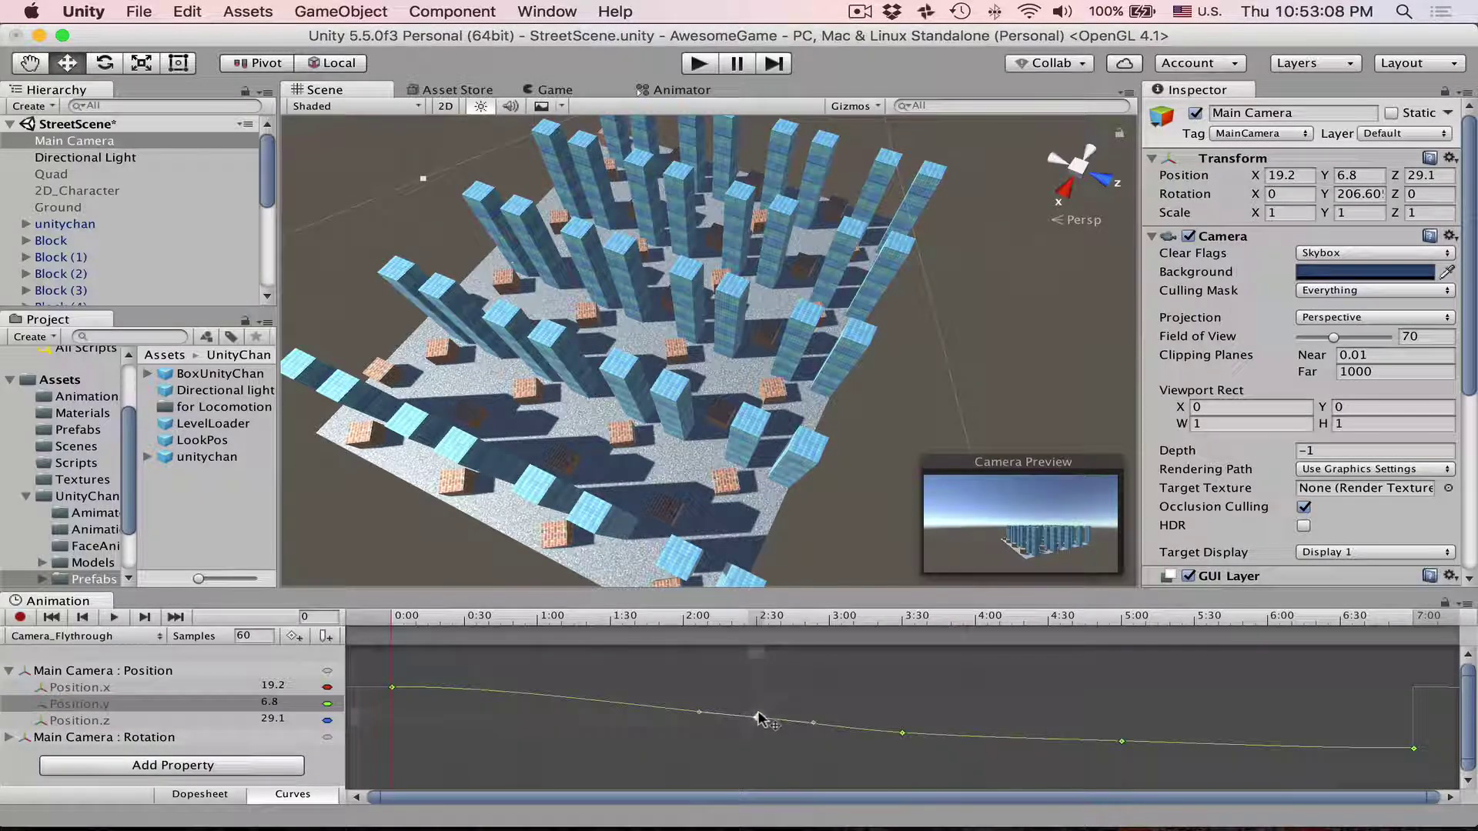
pyautogui.moveTo(765, 722); pyautogui.dragTo(762, 706)
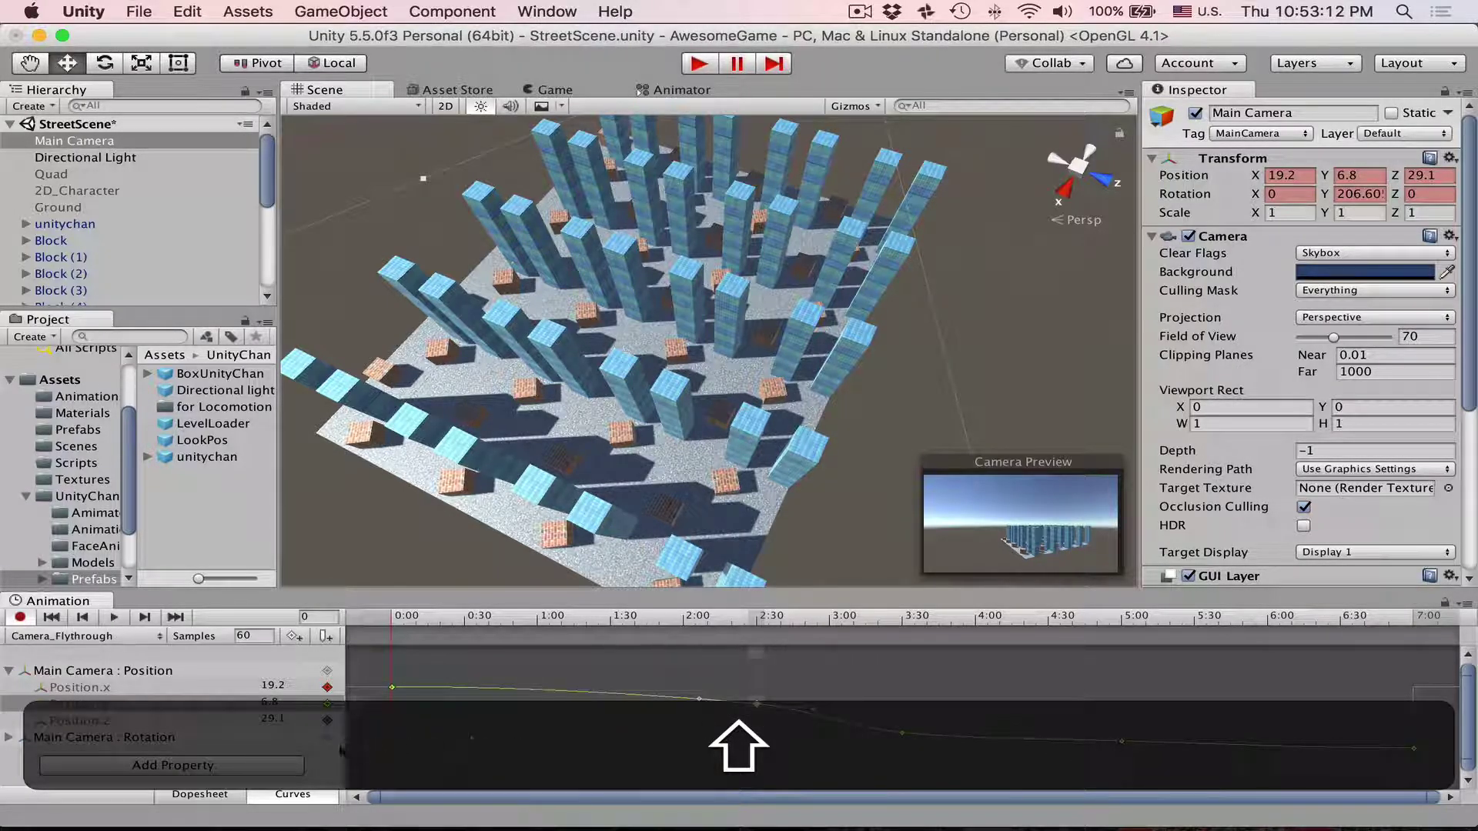
# Raise the Position.z keyframe at 2:30 slightly without shifting its time, and play the scene to preview the flythrough.
pyautogui.click(607, 719)
pyautogui.press('f')
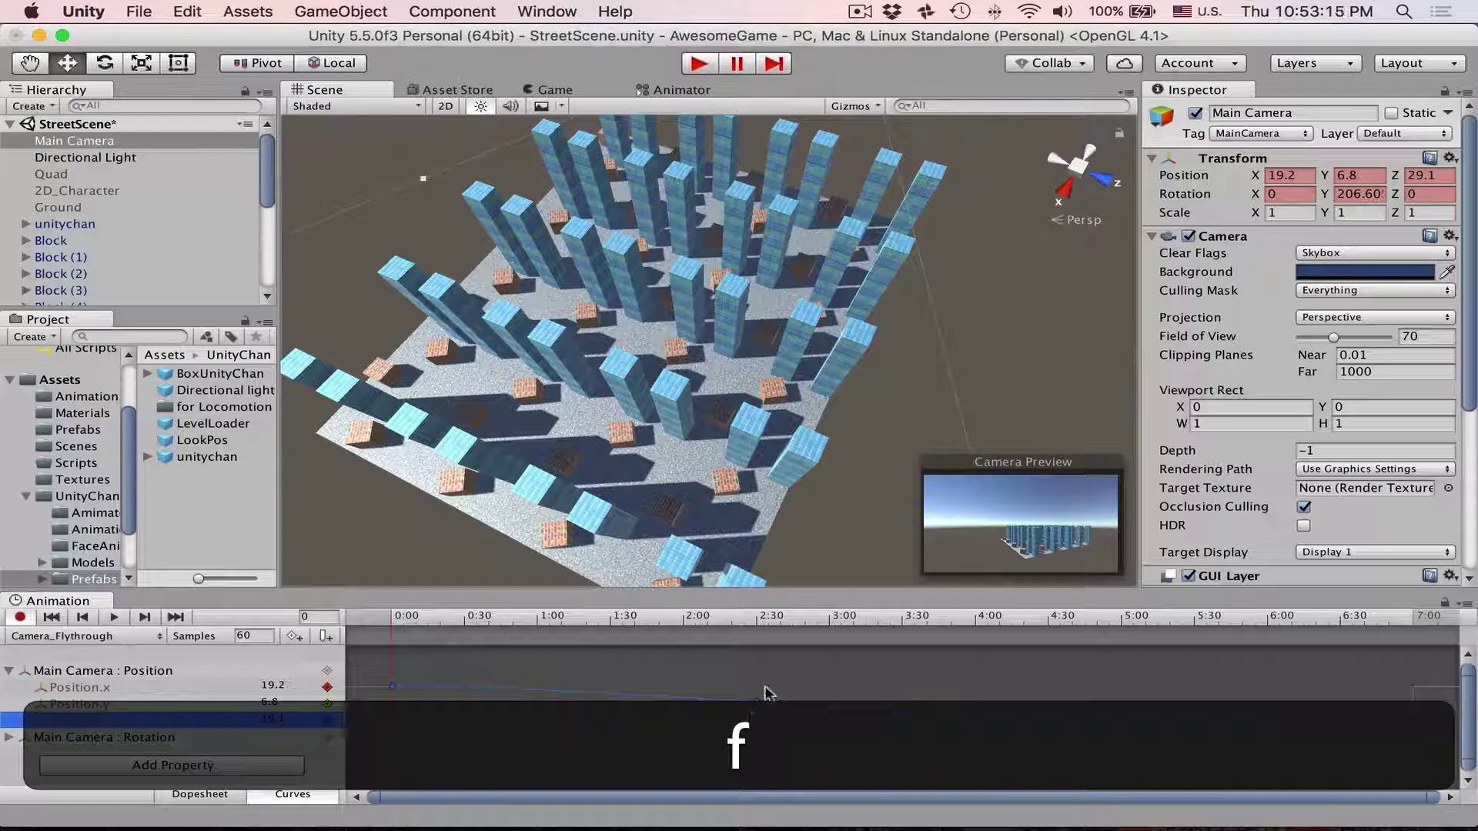
pyautogui.click(758, 703)
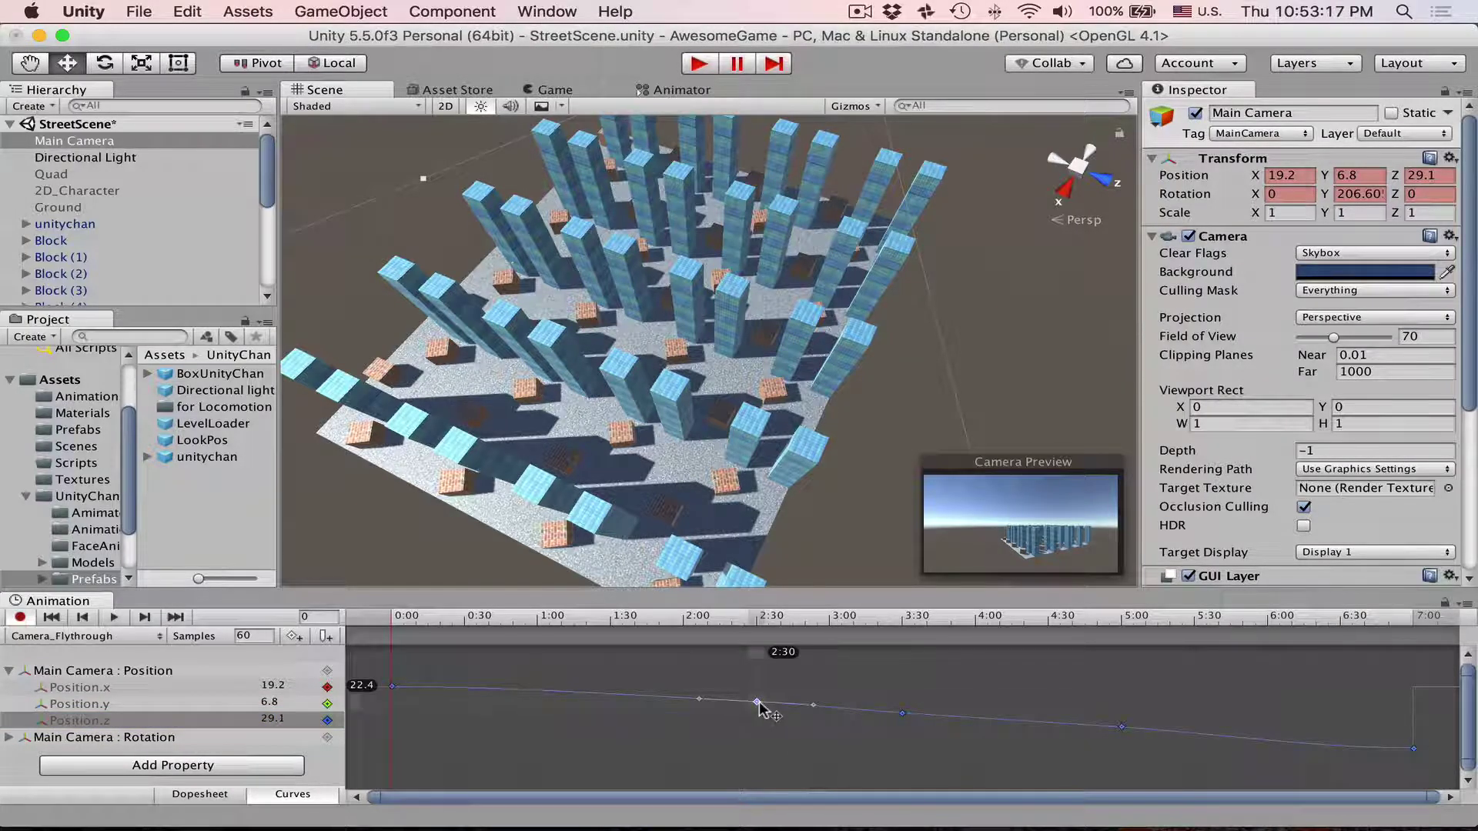
pyautogui.keyDown('shift'); pyautogui.moveTo(758, 704); pyautogui.dragTo(763, 698); pyautogui.keyUp('shift')
pyautogui.click(698, 64)
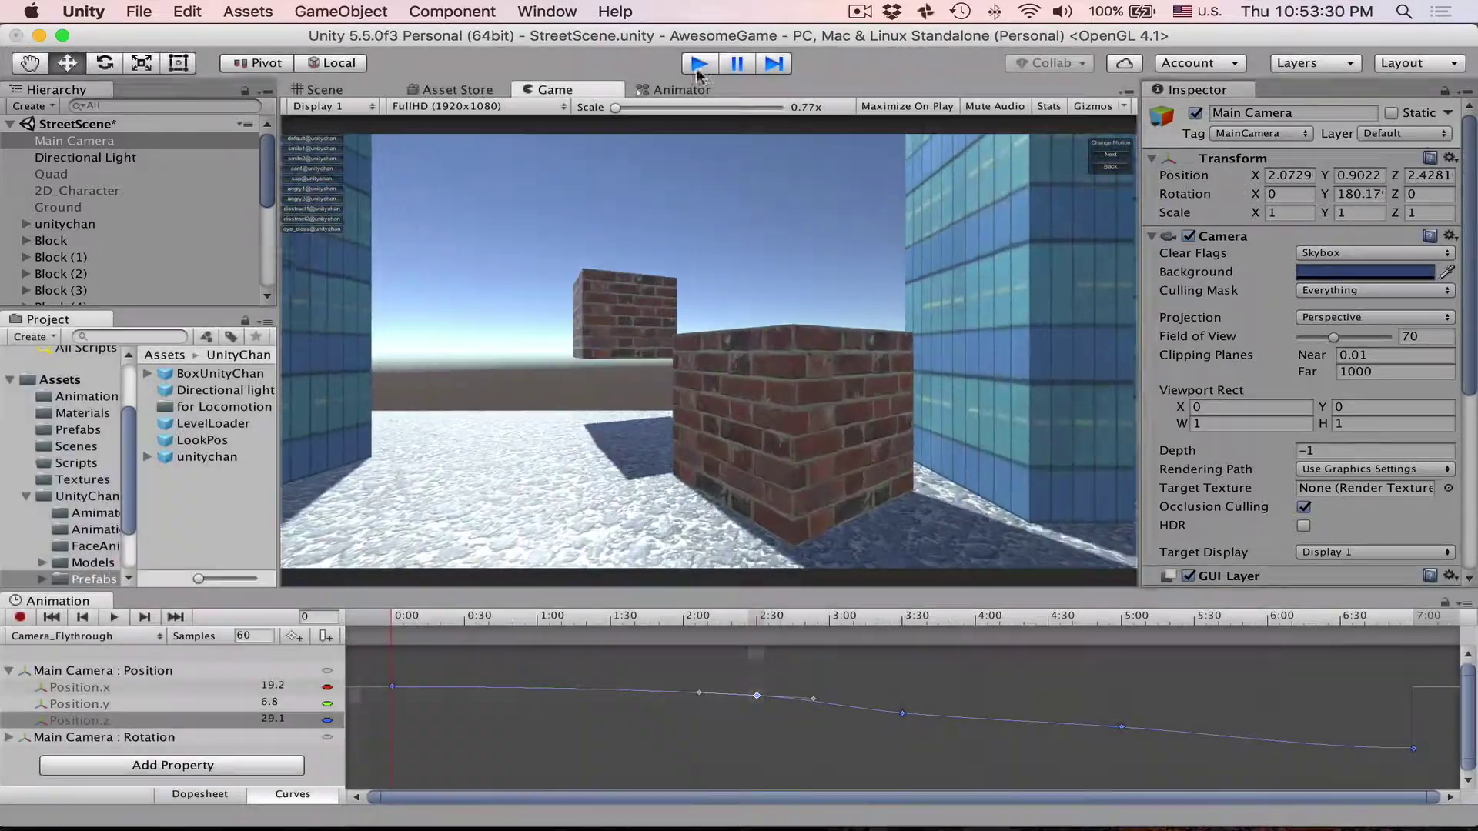
# Isolate the Position.x curve and raise its 3:30 keyframe slightly, keeping its time, to smooth the descent.
pyautogui.click(754, 728)
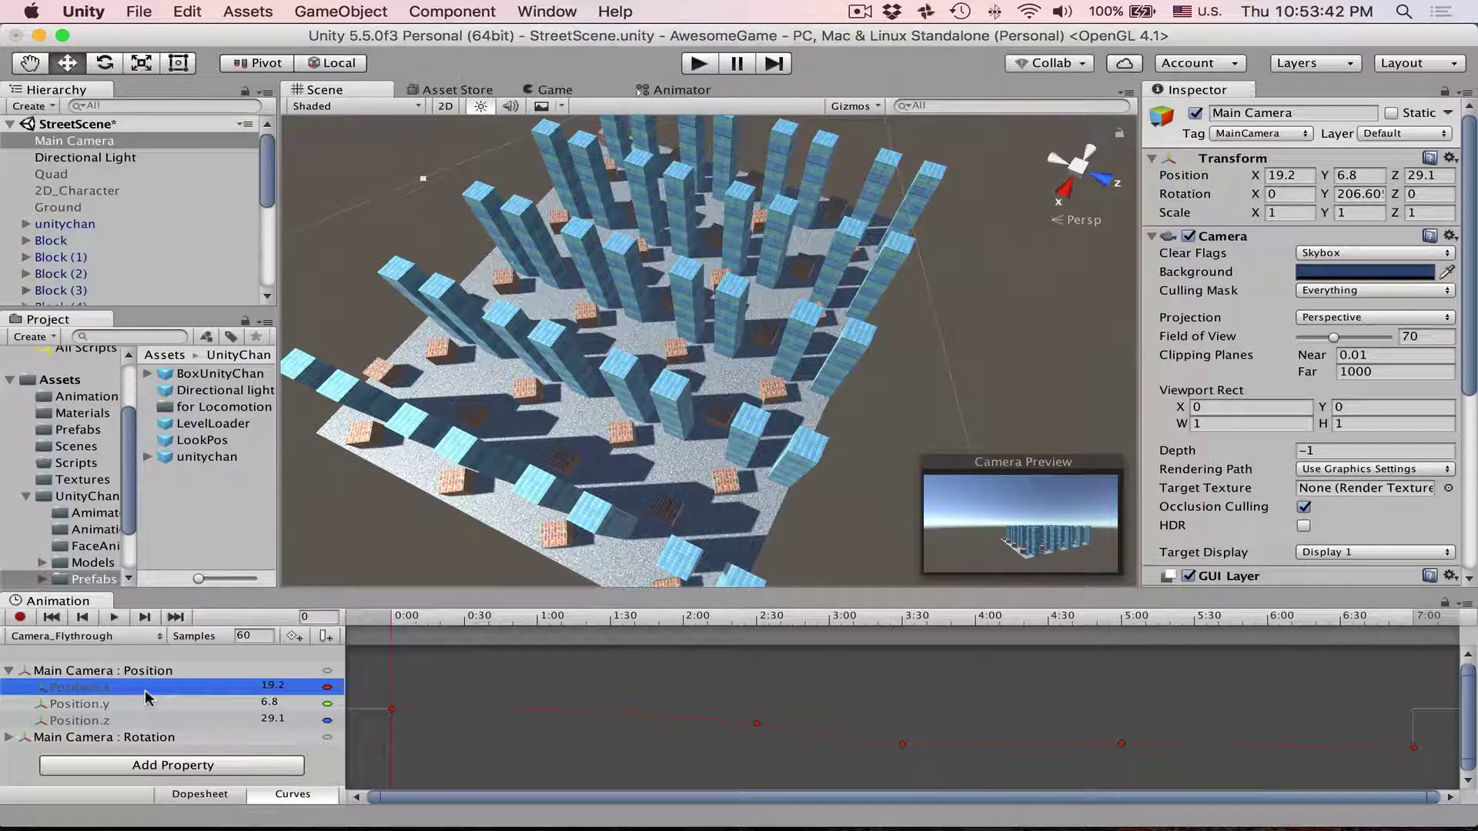
pyautogui.click(902, 744)
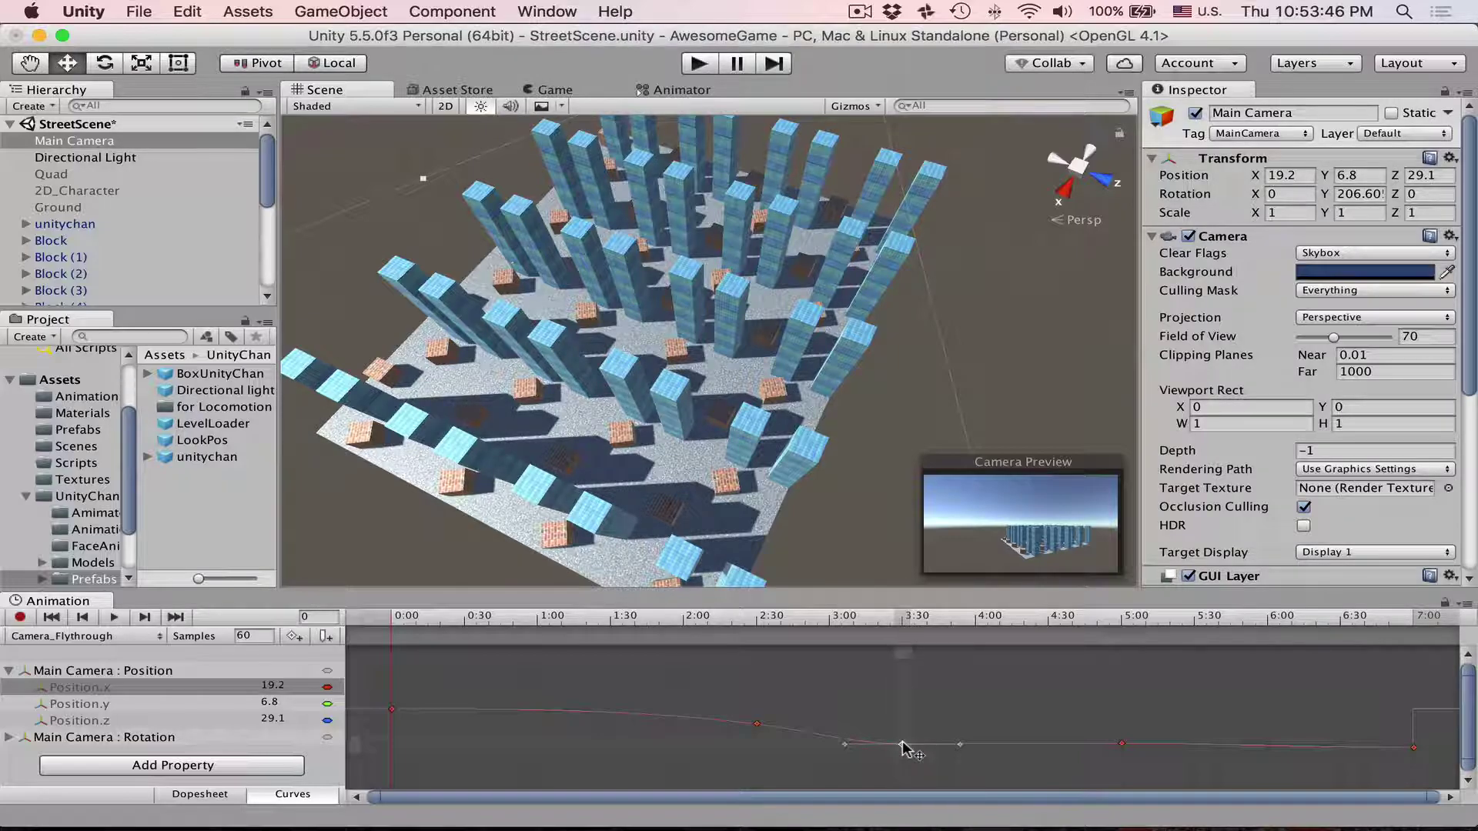
pyautogui.click(902, 745)
pyautogui.keyDown('shift'); pyautogui.moveTo(902, 745); pyautogui.dragTo(905, 740); pyautogui.keyUp('shift')
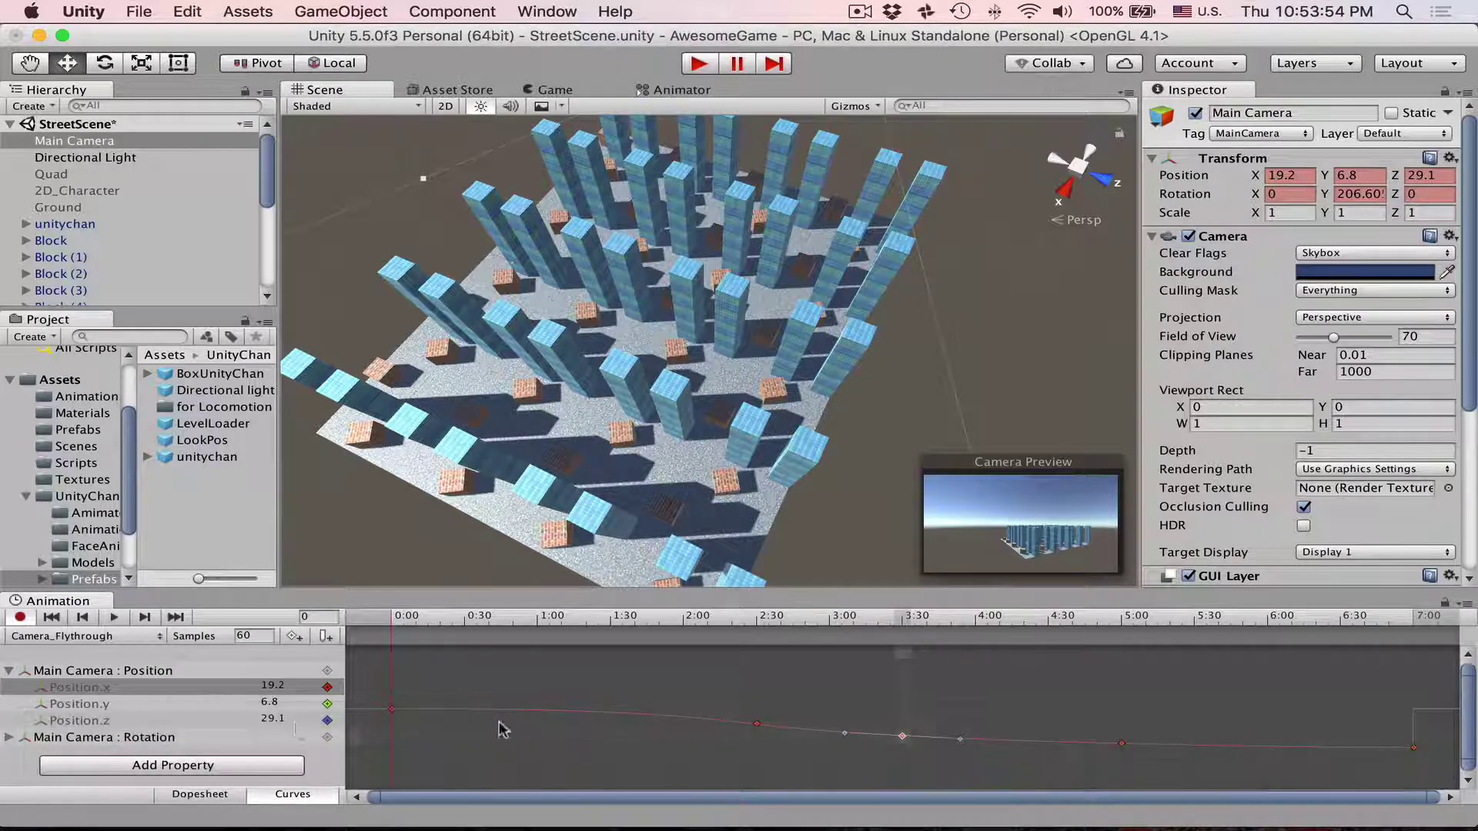
# Frame the Position.y curve and raise its 3:30 keyframe slightly without shifting its time.
pyautogui.click(88, 704)
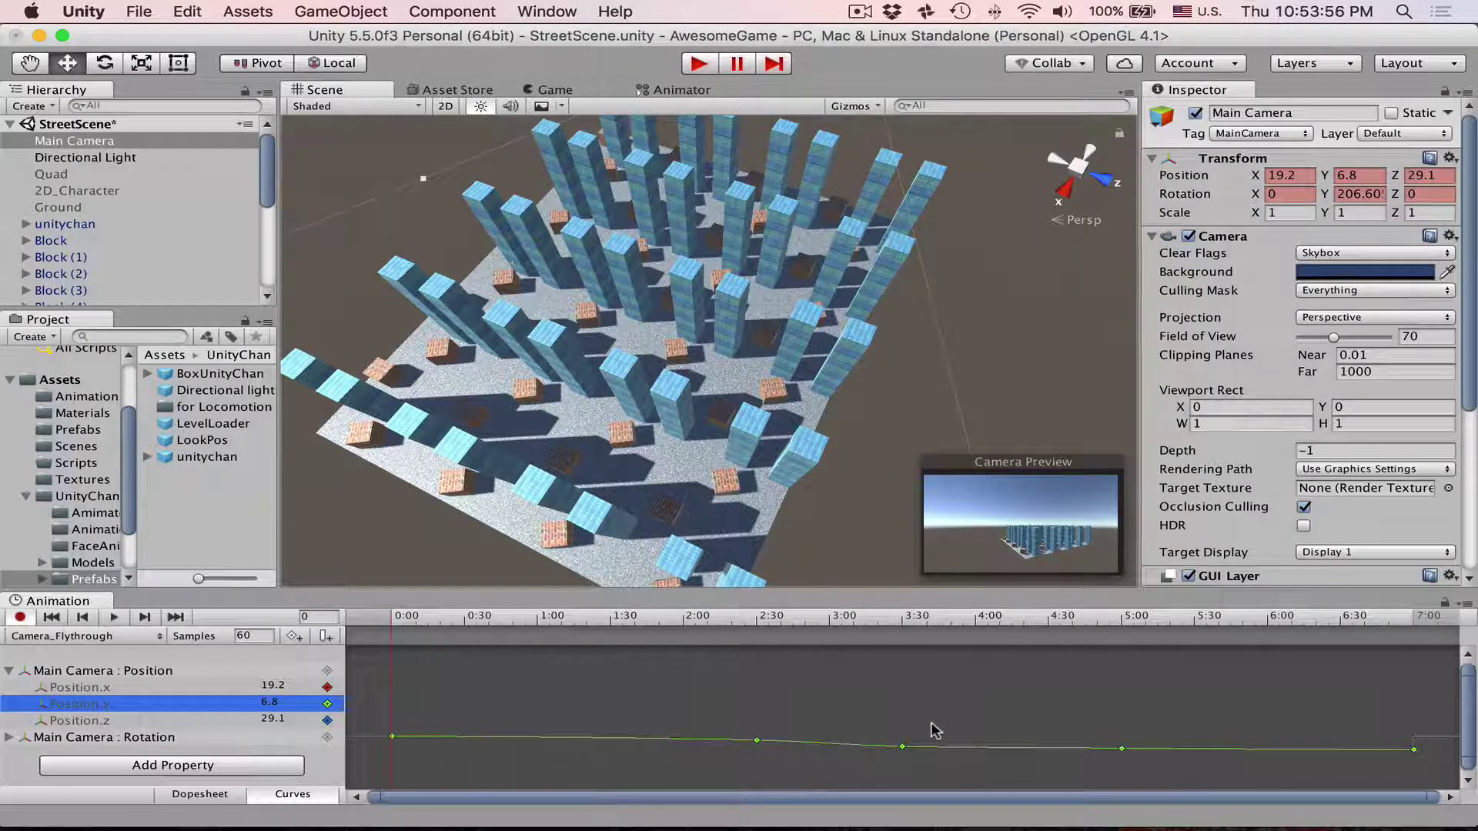
pyautogui.press('f')
pyautogui.keyDown('shift'); pyautogui.moveTo(901, 733); pyautogui.dragTo(903, 727); pyautogui.keyUp('shift')
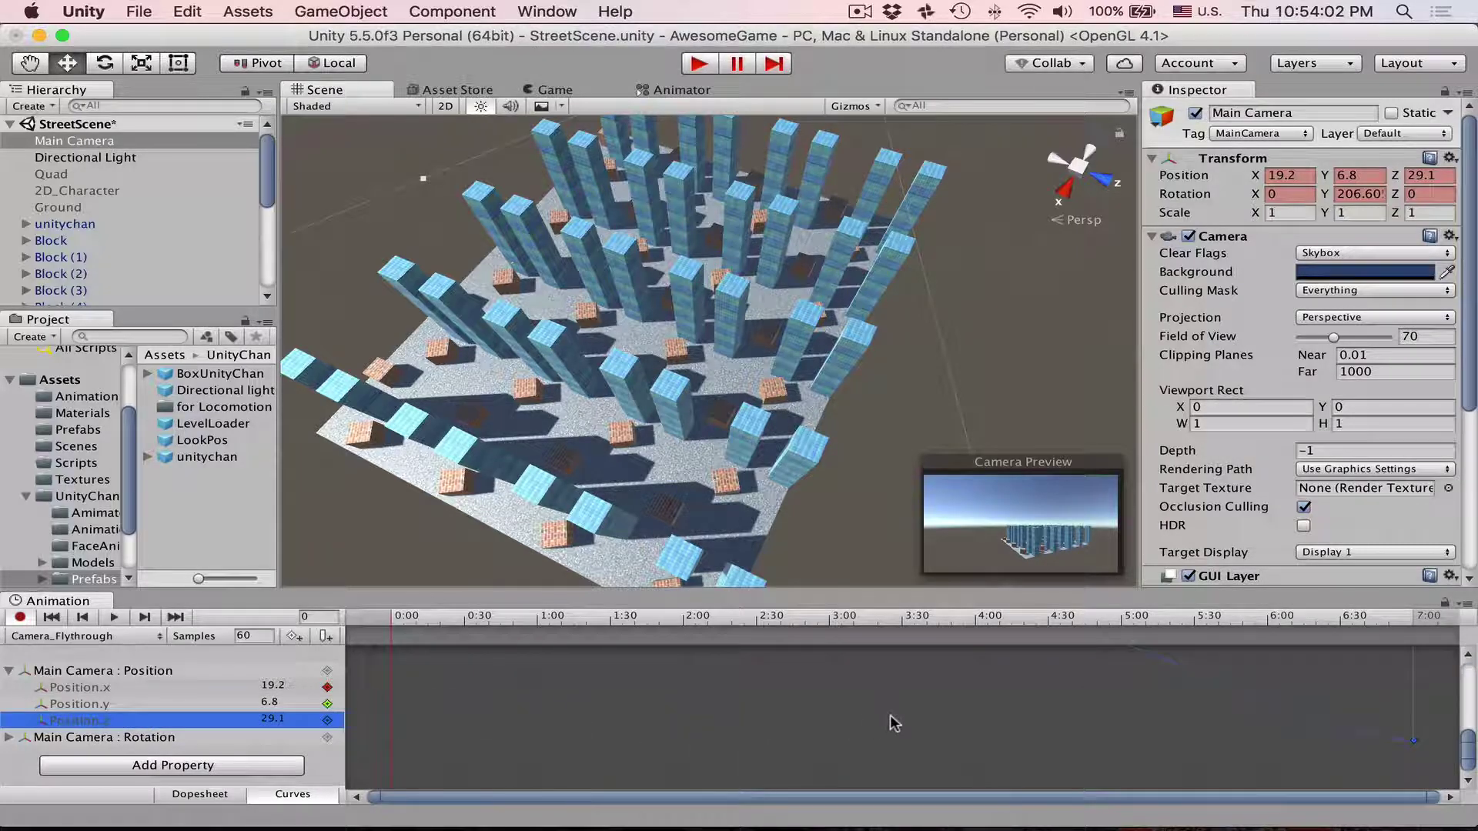
# Raise the Position.z keyframe at 3:30 slightly, play the scene to preview the smoothed flythrough, and stop it.
pyautogui.press('f')
pyautogui.moveTo(905, 711); pyautogui.dragTo(903, 707)
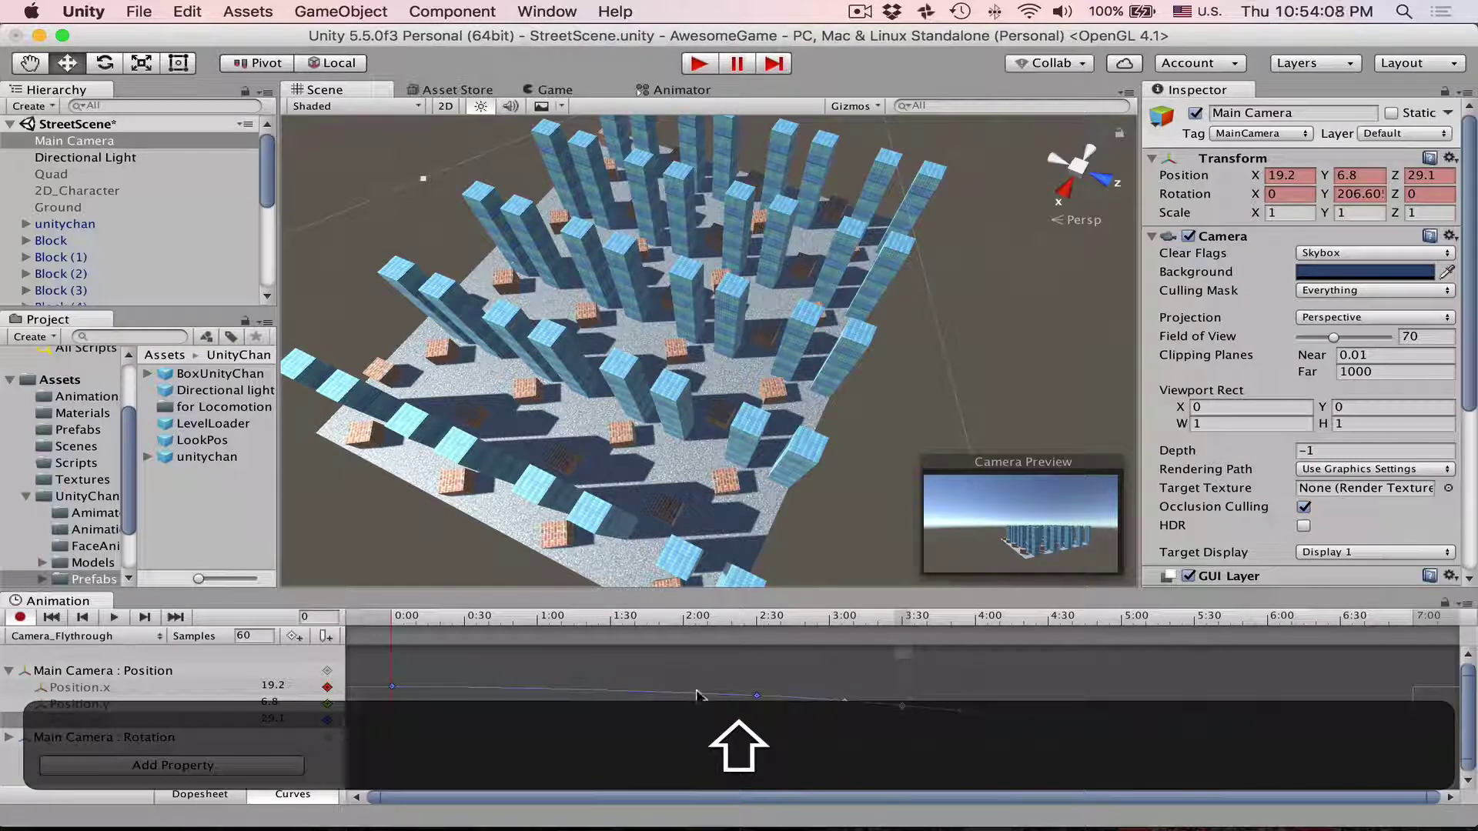
pyautogui.click(690, 67)
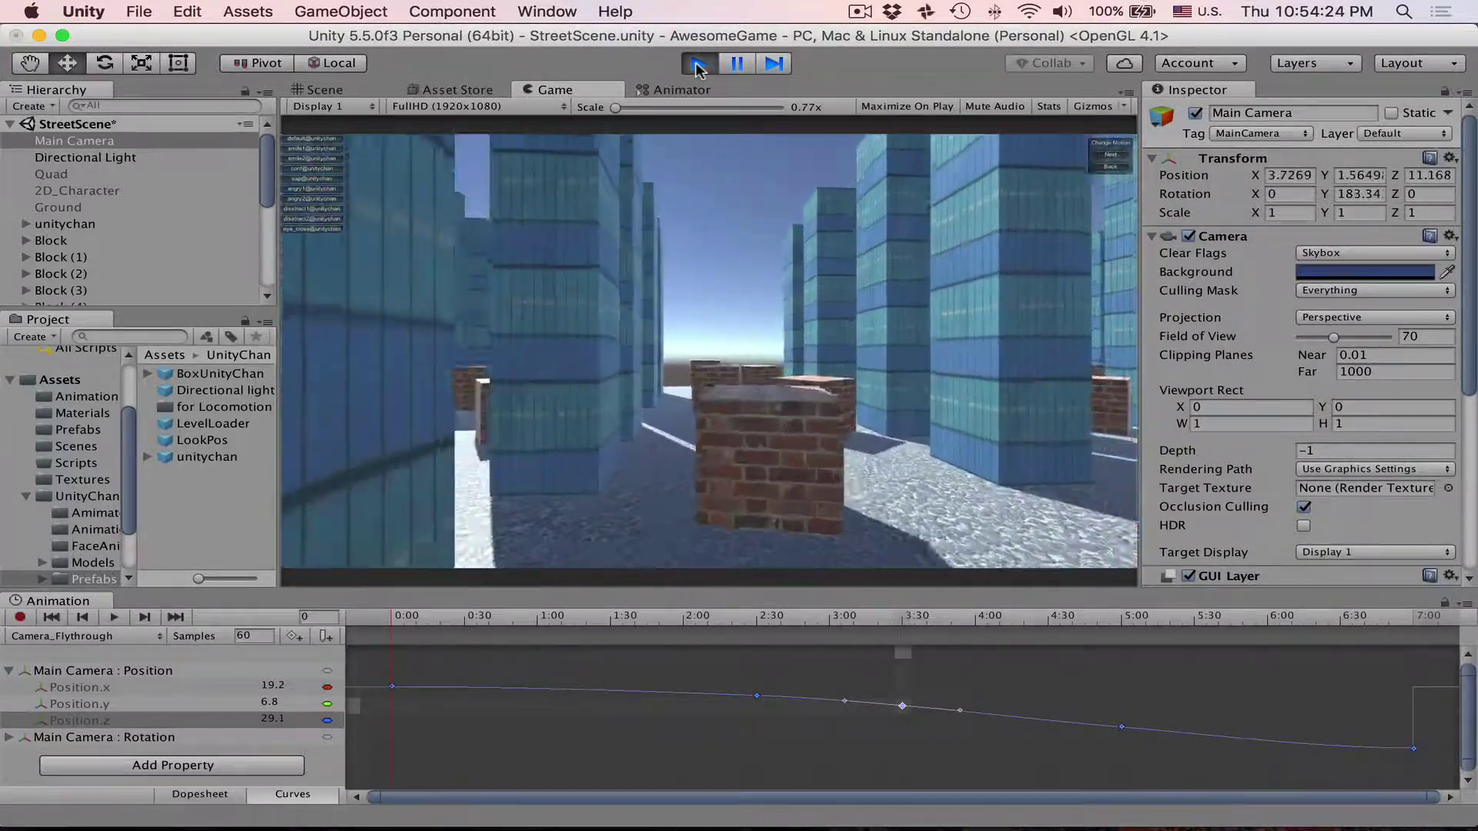
pyautogui.click(698, 64)
# Expand the Main Camera's rotation properties and frame the Rotation.x and Rotation.y curves in turn.
pyautogui.click(8, 737)
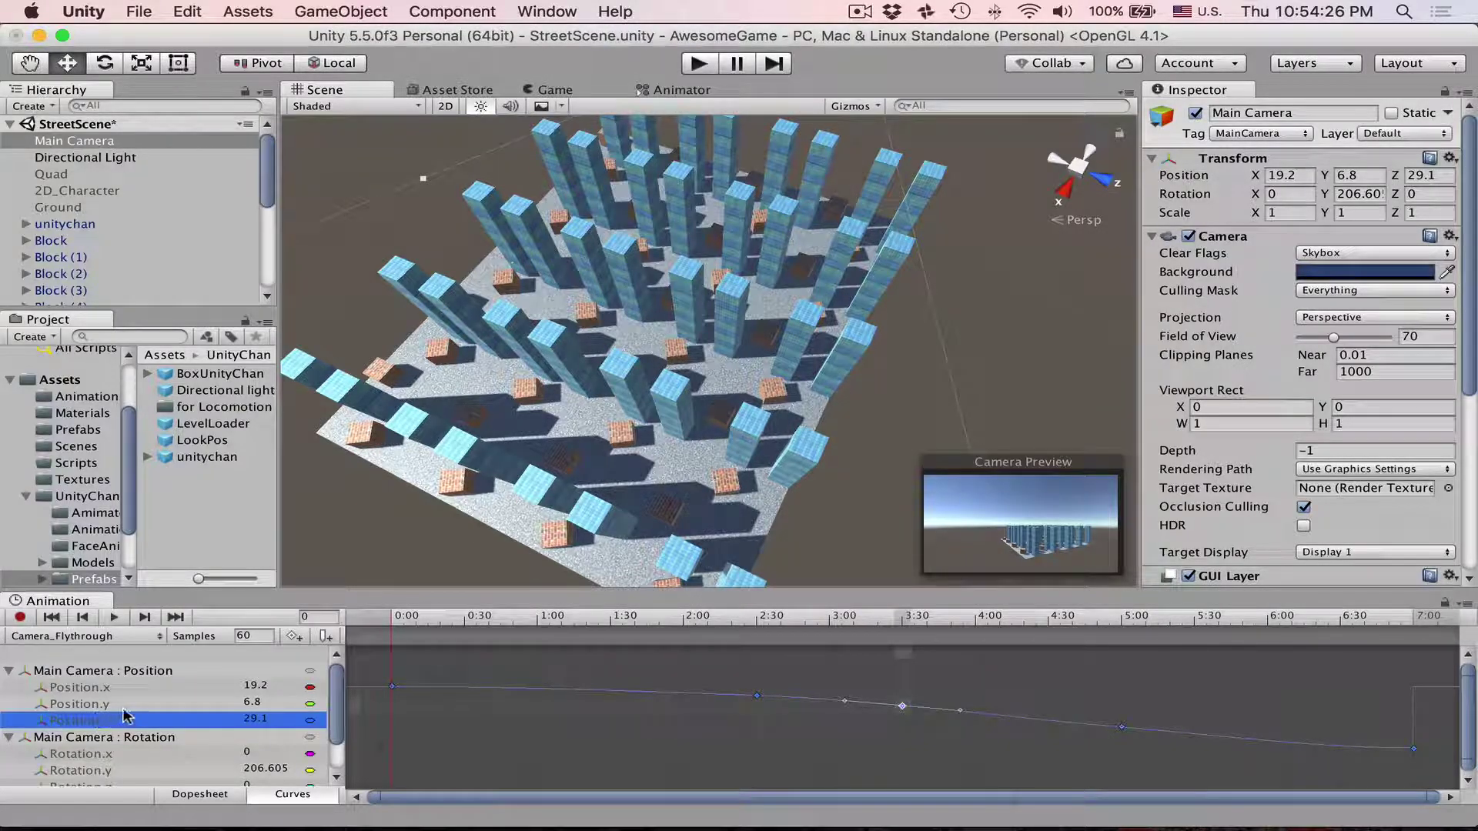
pyautogui.scroll(-3, 123, 716)
pyautogui.click(127, 705)
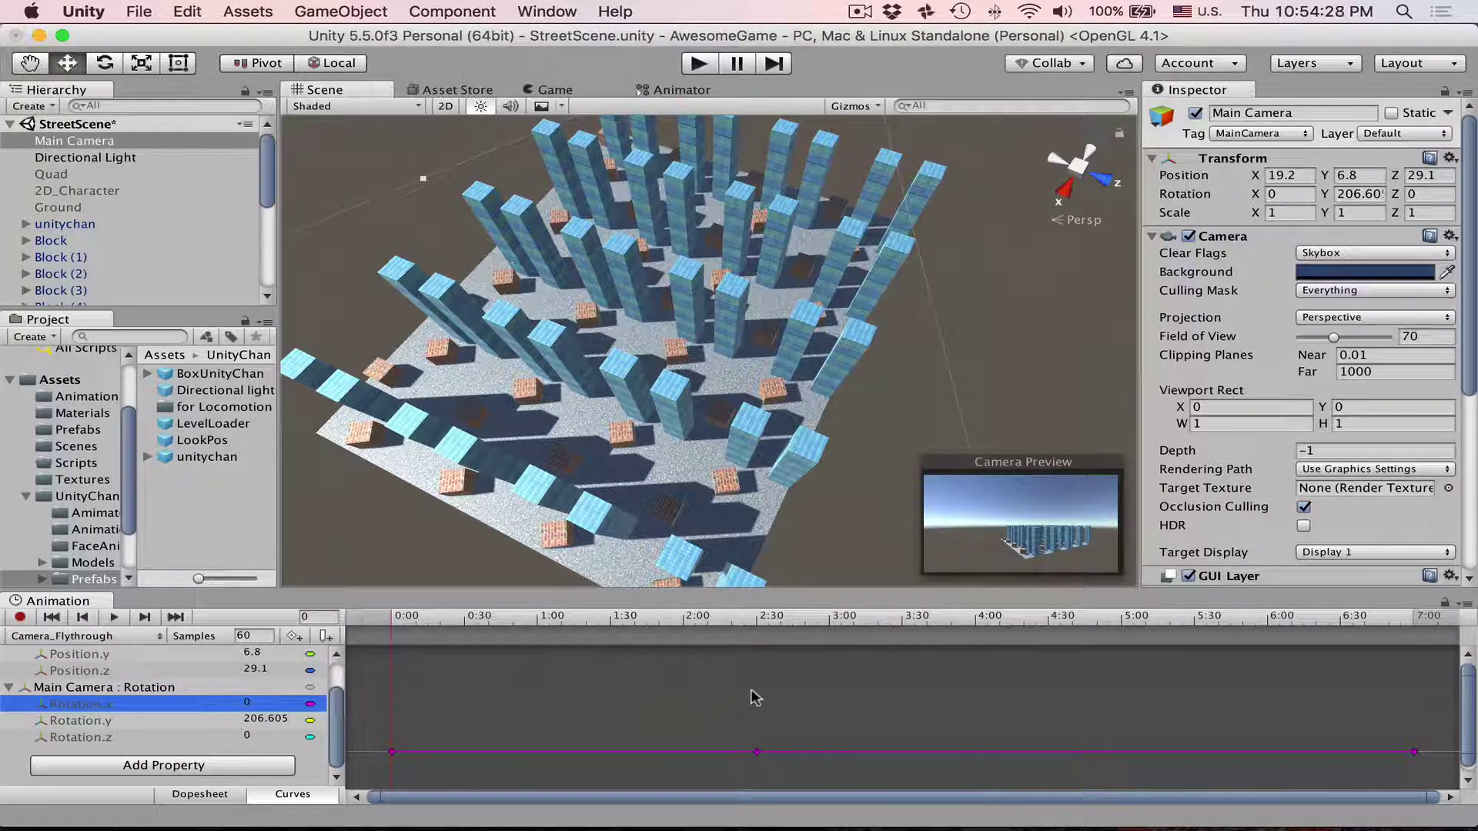
pyautogui.press('f')
pyautogui.press('Down')
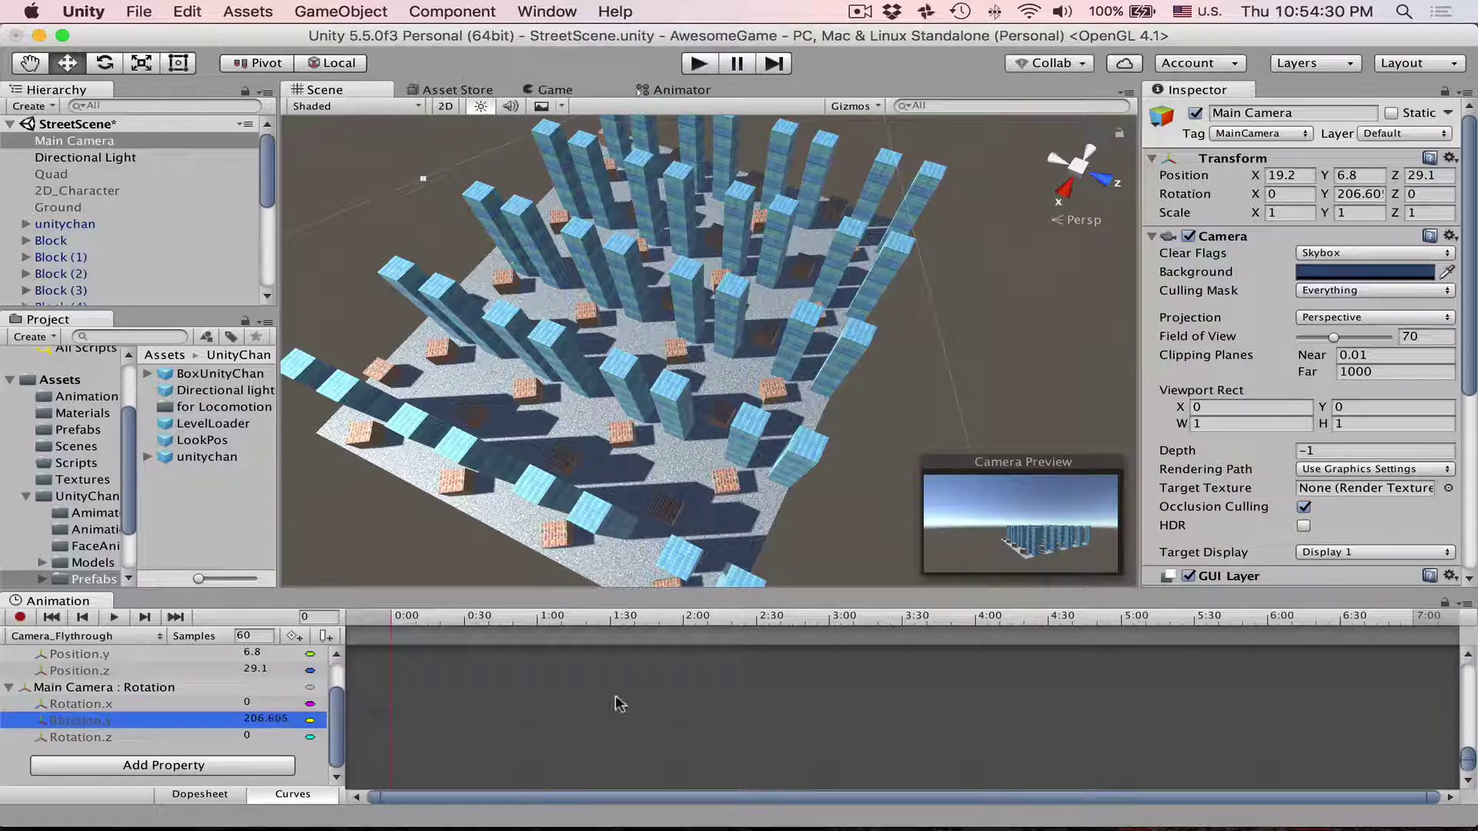
pyautogui.press('f')
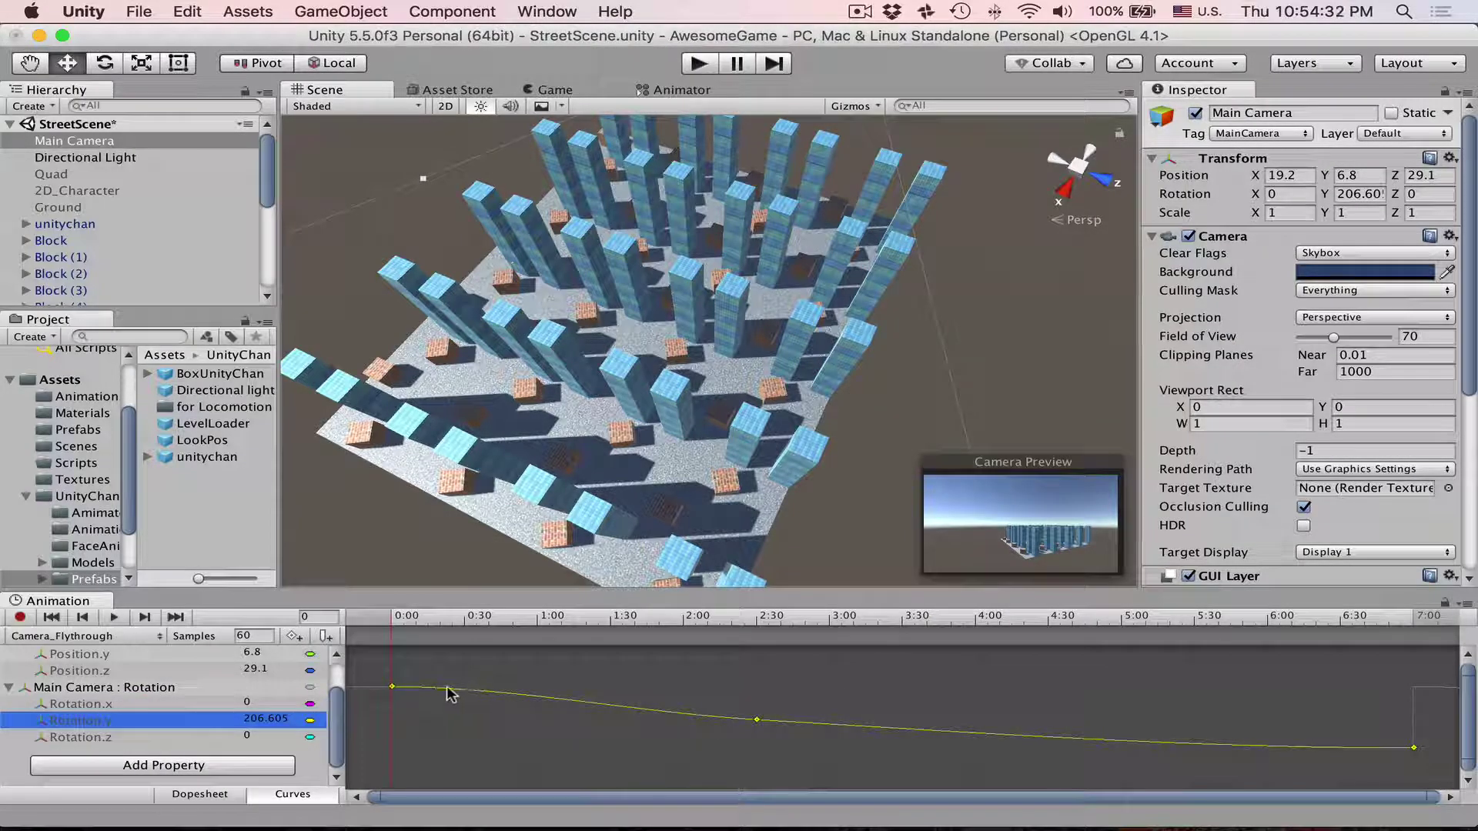
# Tilt the Rotation.y curve's starting tangent at 0:00 downward, select the 2:30 keyframe to show its tangents, and play the scene to preview the turn.
pyautogui.click(392, 686)
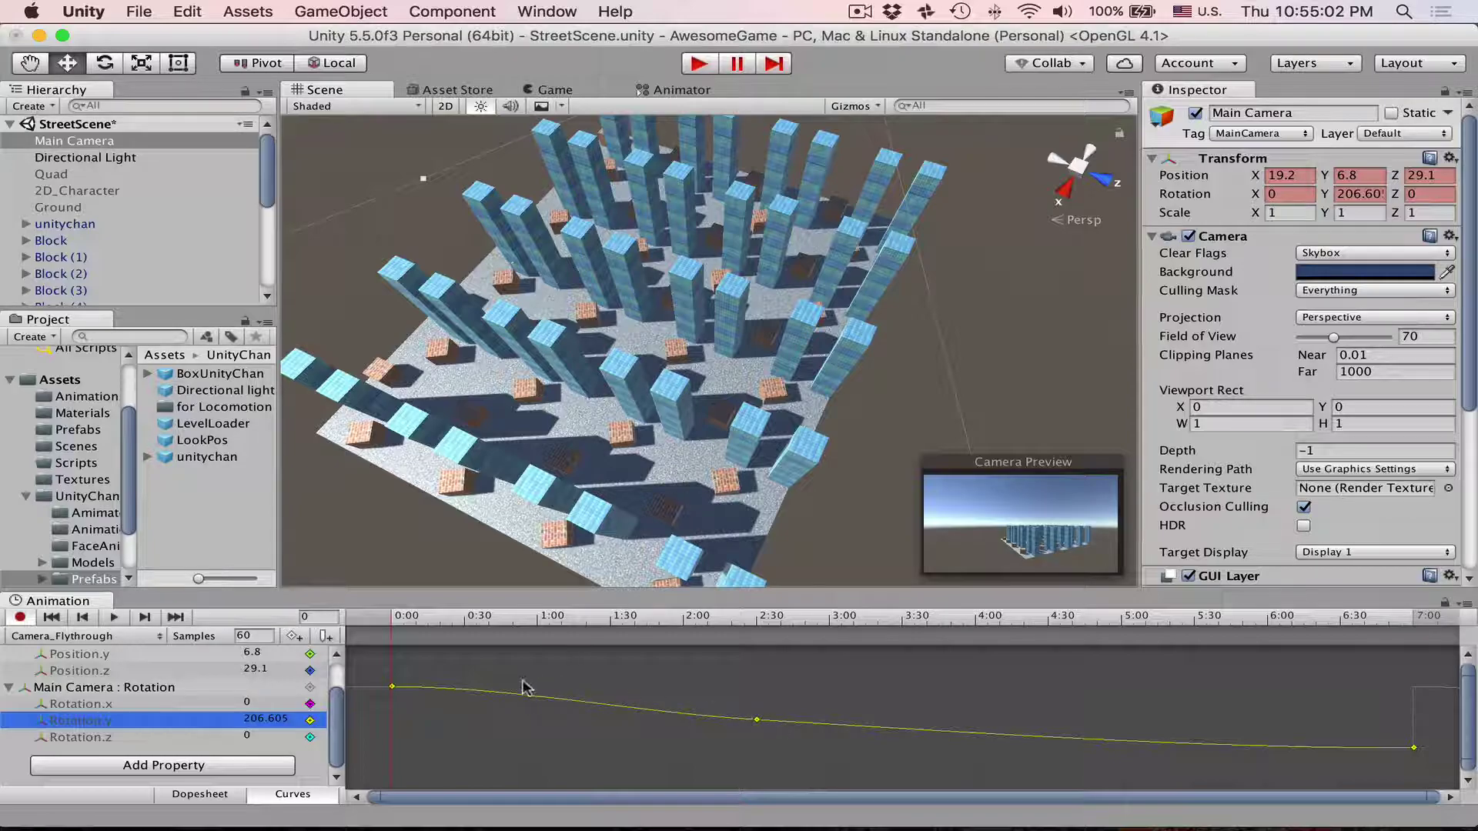
pyautogui.click(392, 686)
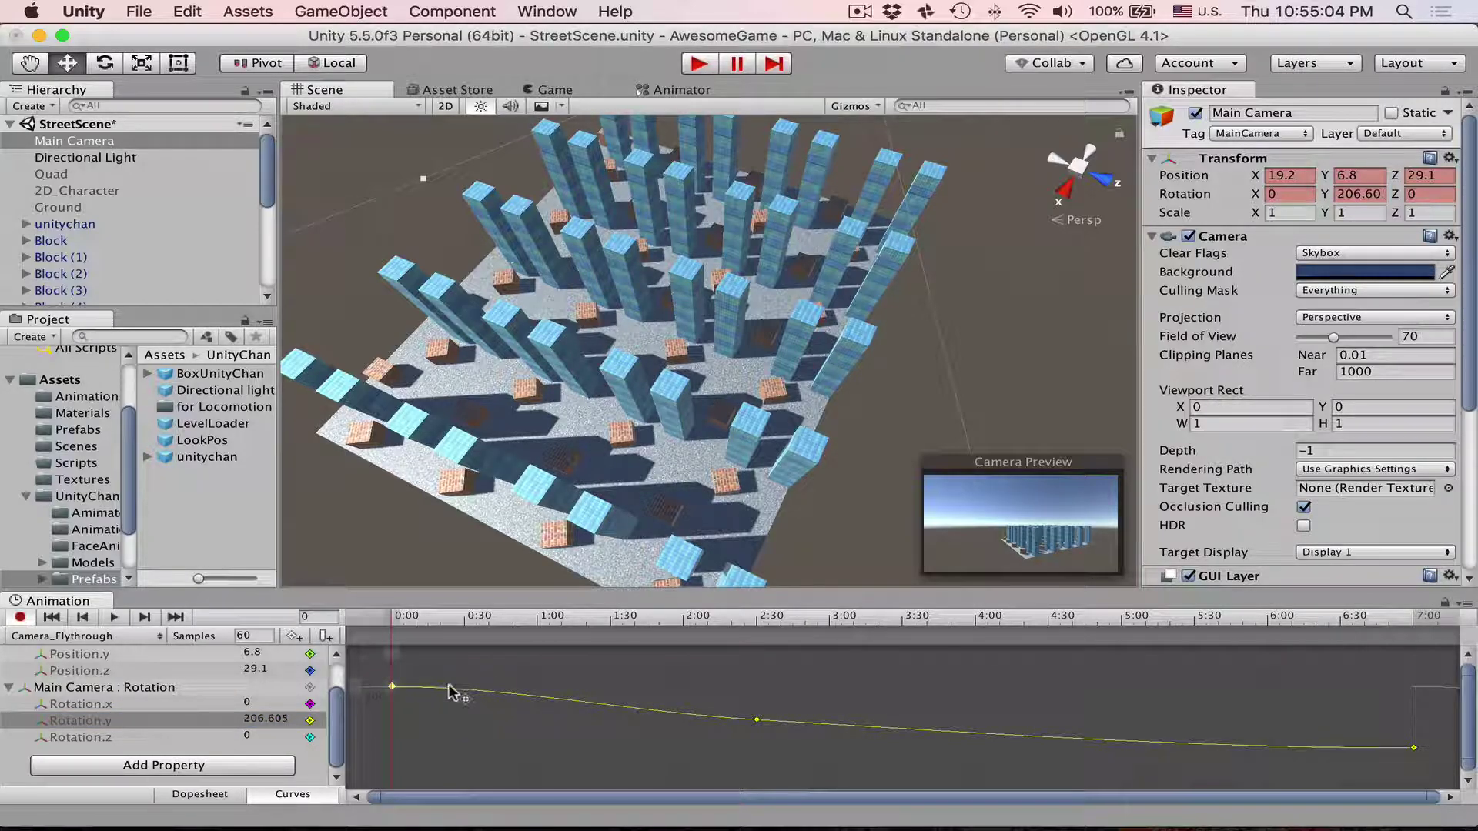
pyautogui.moveTo(448, 685); pyautogui.dragTo(459, 694)
pyautogui.moveTo(631, 668); pyautogui.dragTo(792, 761)
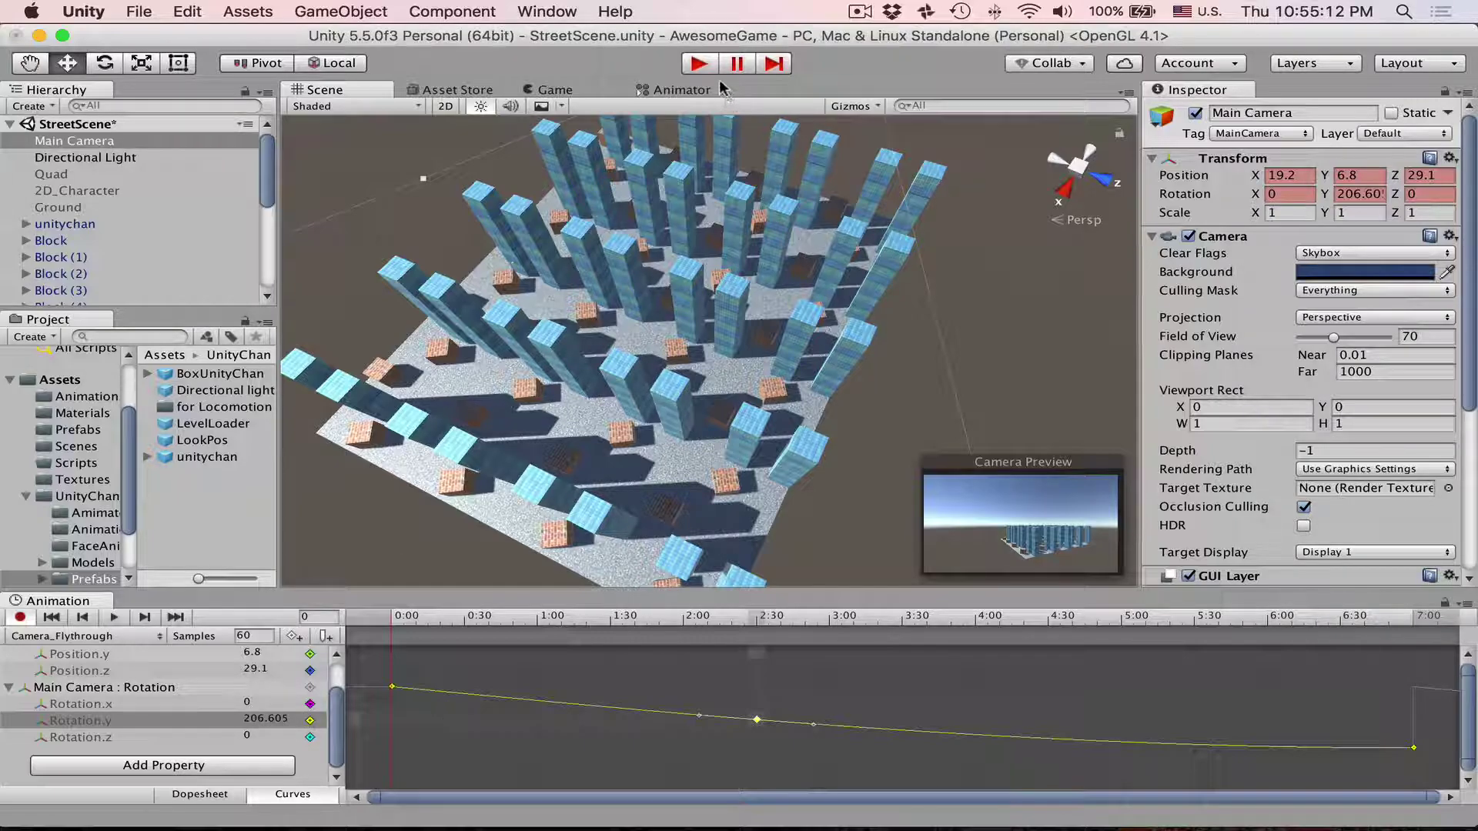
pyautogui.click(698, 63)
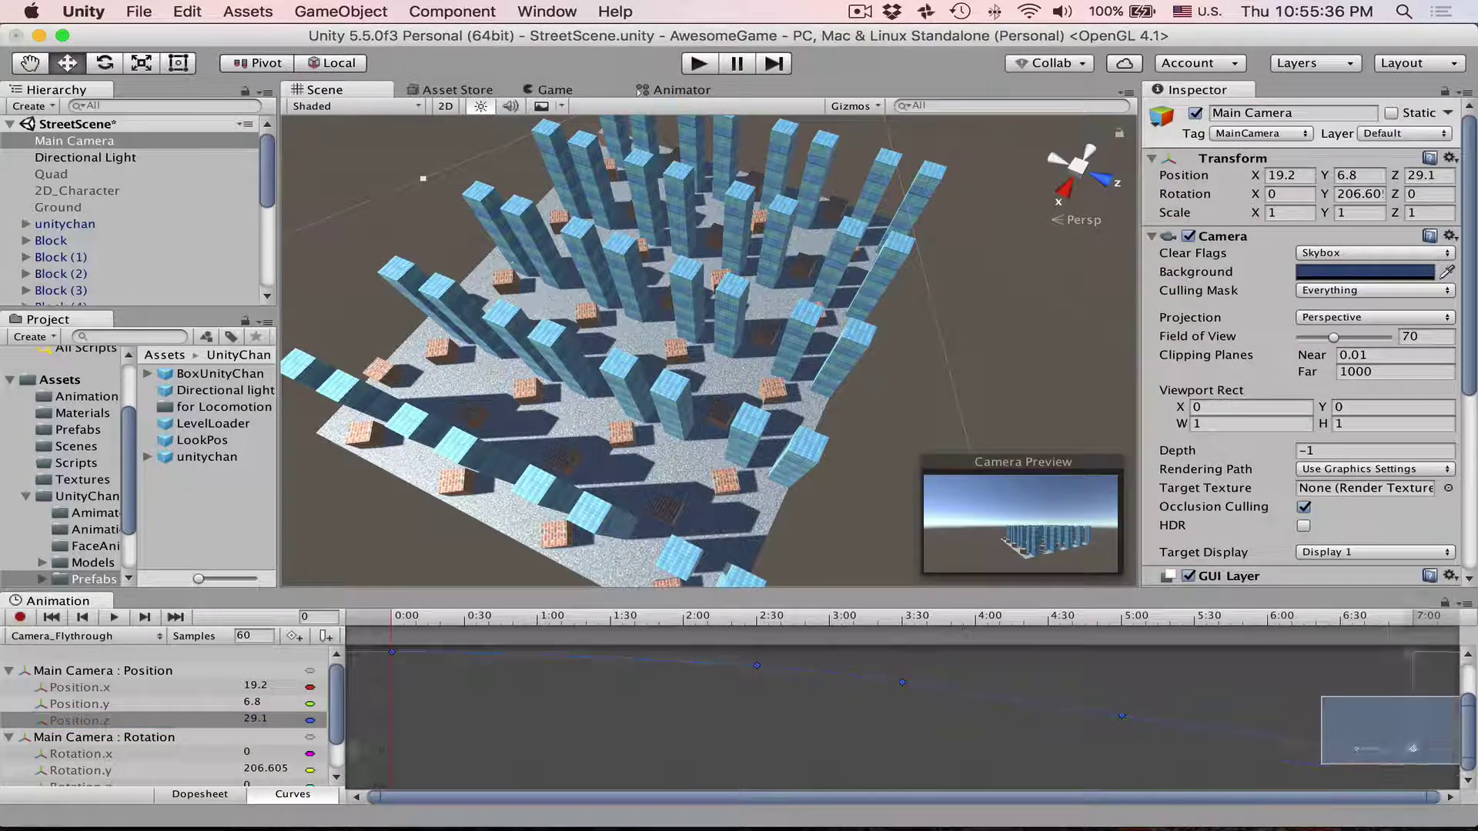
# Lower the Position.z keyframe at 5:00 slightly without shifting its time.
pyautogui.click(1121, 715)
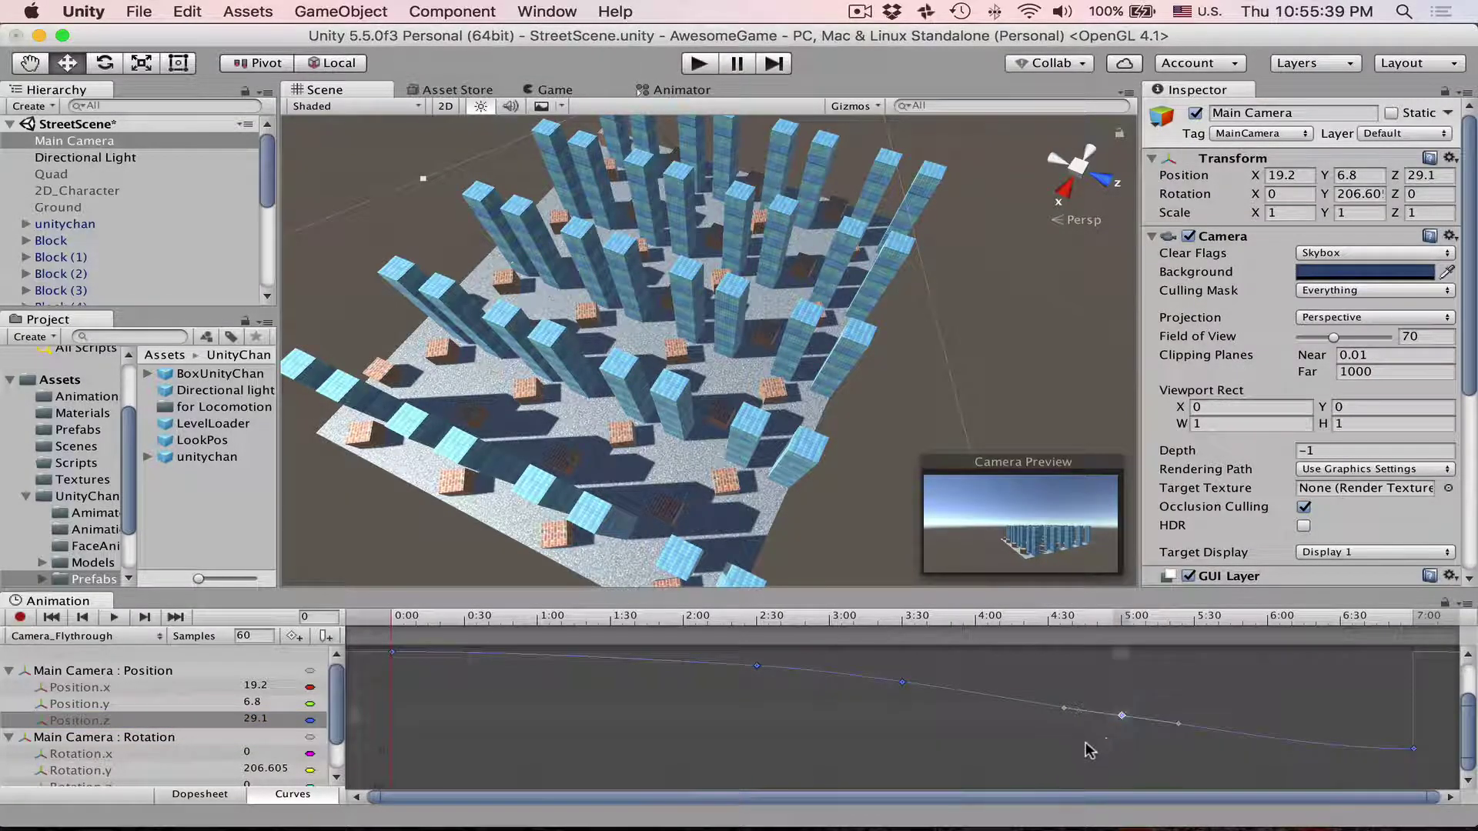
pyautogui.click(1174, 730)
pyautogui.press('shift')
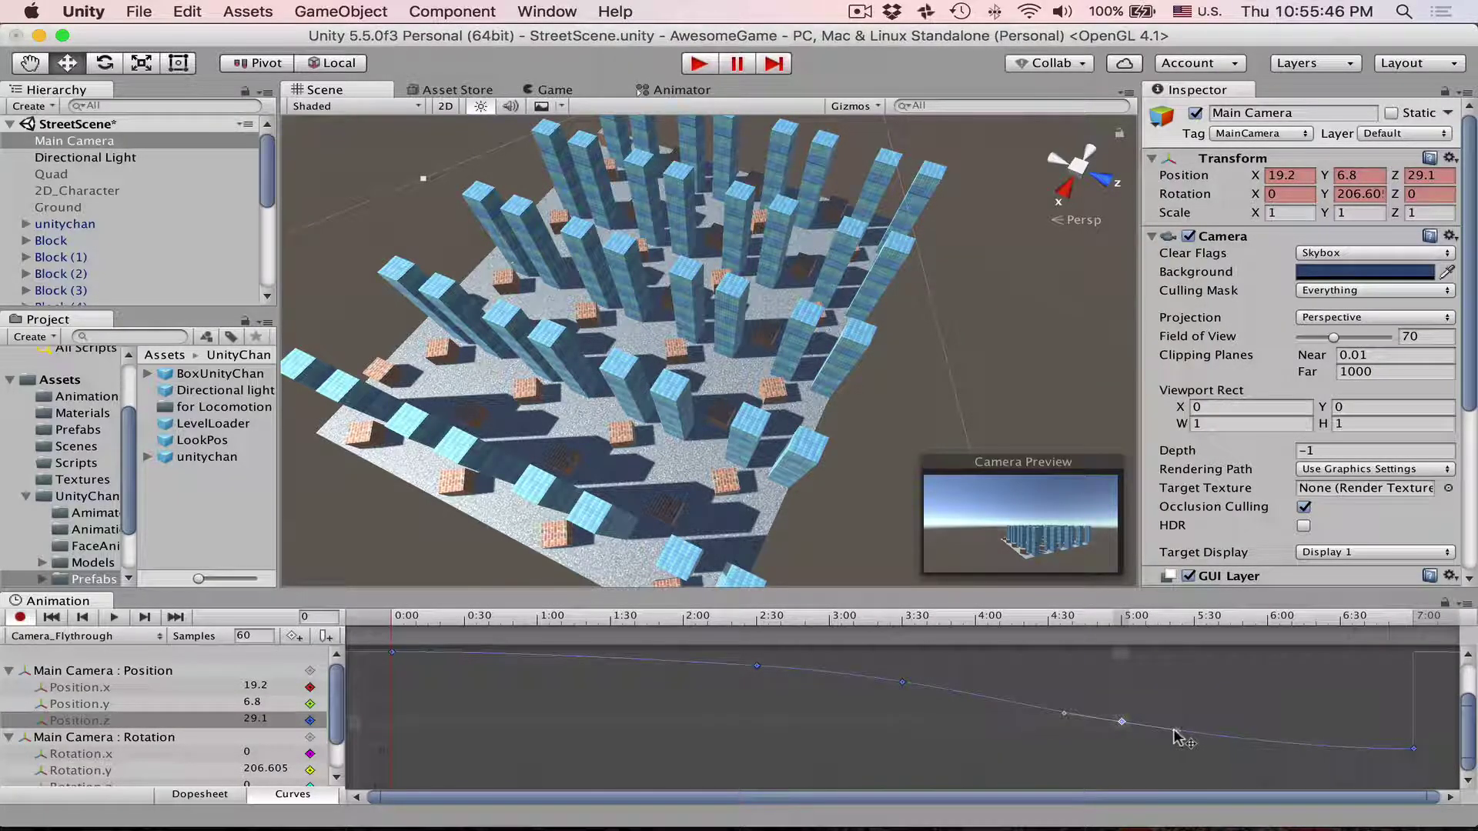
pyautogui.doubleClick(1176, 731)
# Check the Position.y curve, isolate and frame Position.x, and lower its 5:00 keyframe slightly while keeping its time.
pyautogui.click(144, 704)
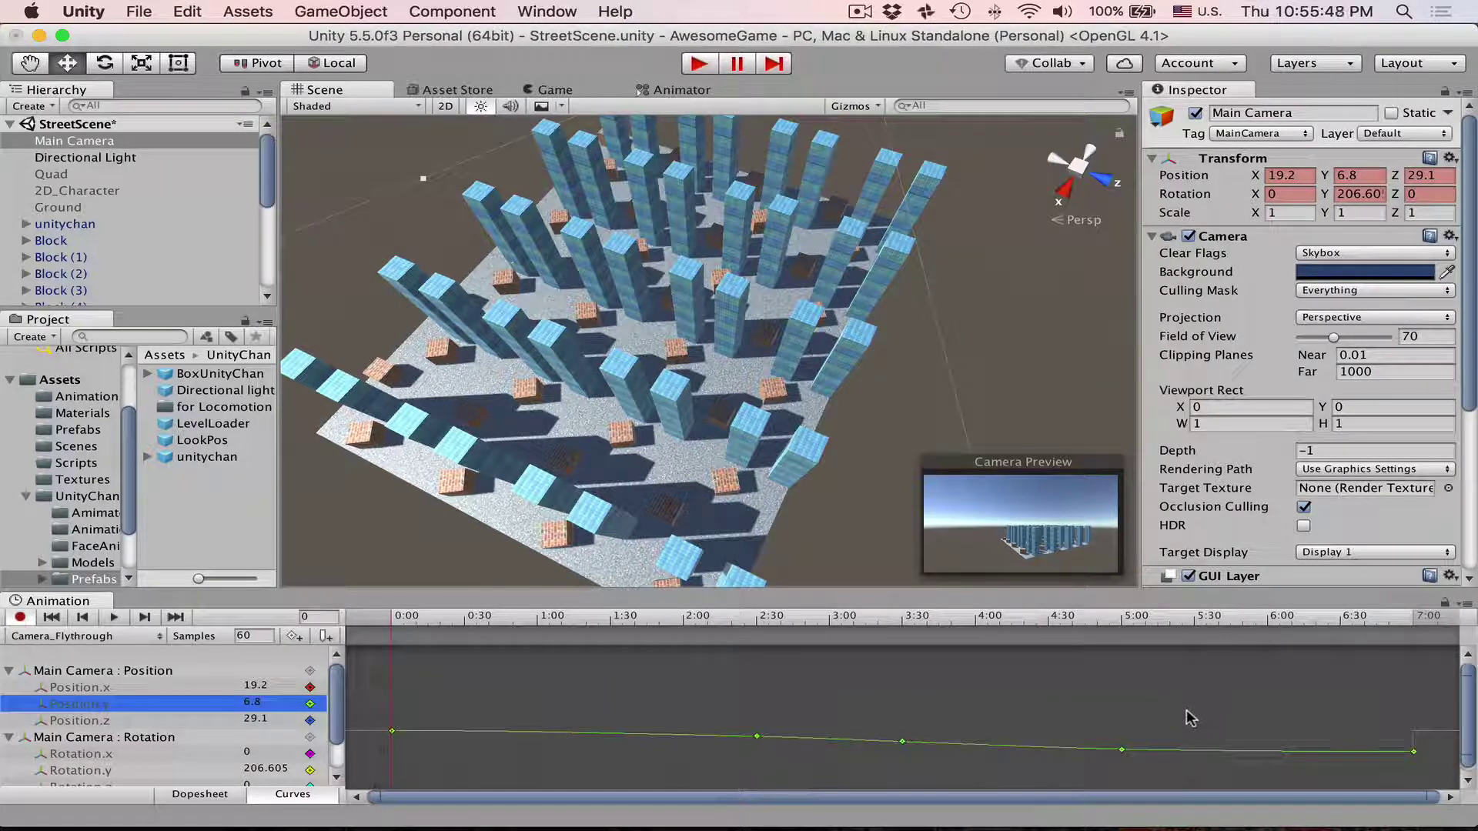
pyautogui.press('f')
pyautogui.click(130, 687)
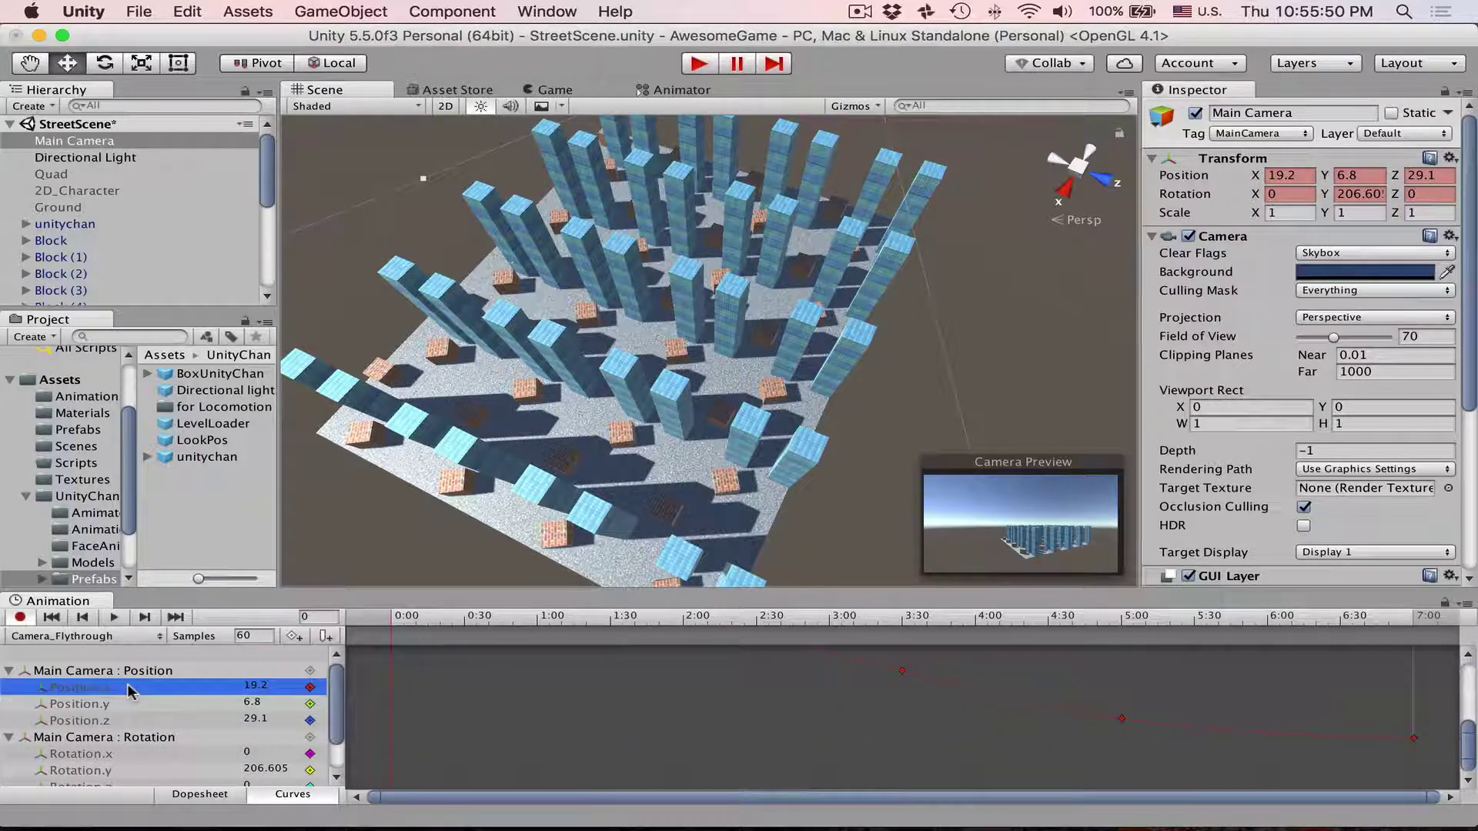
pyautogui.press('f')
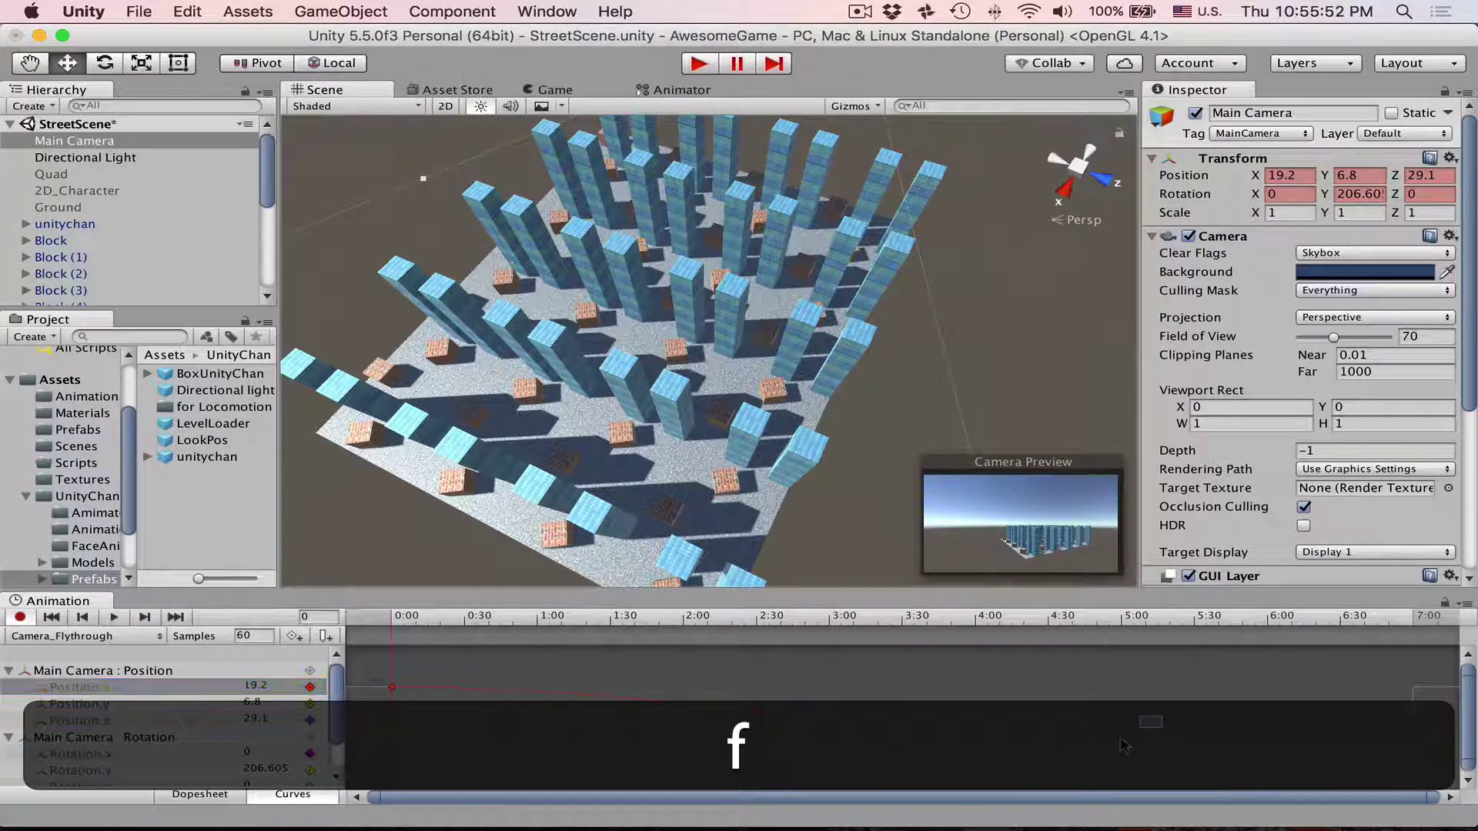
pyautogui.moveTo(1073, 723); pyautogui.dragTo(1455, 774)
pyautogui.press('f')
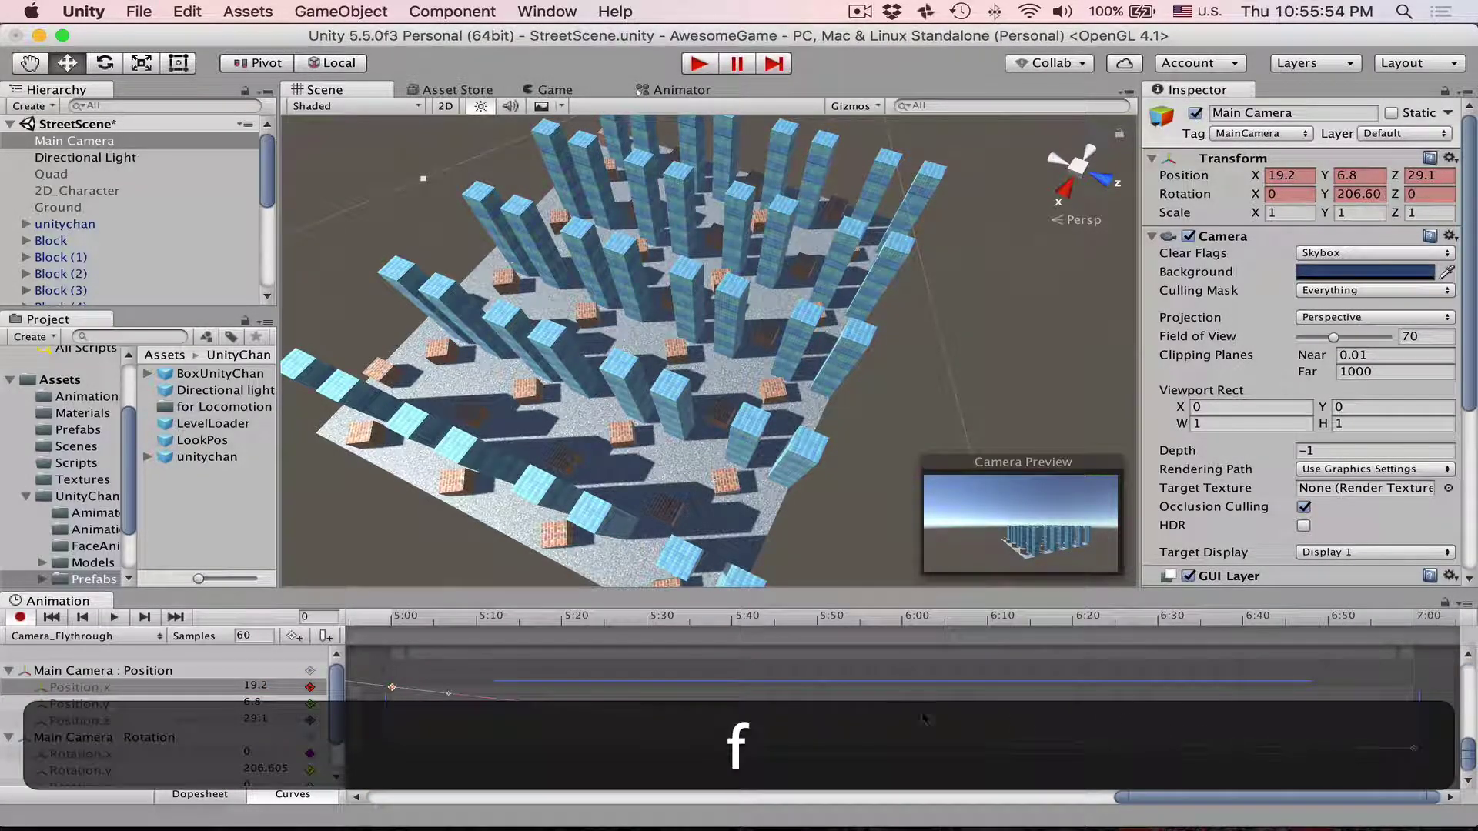
pyautogui.click(883, 772)
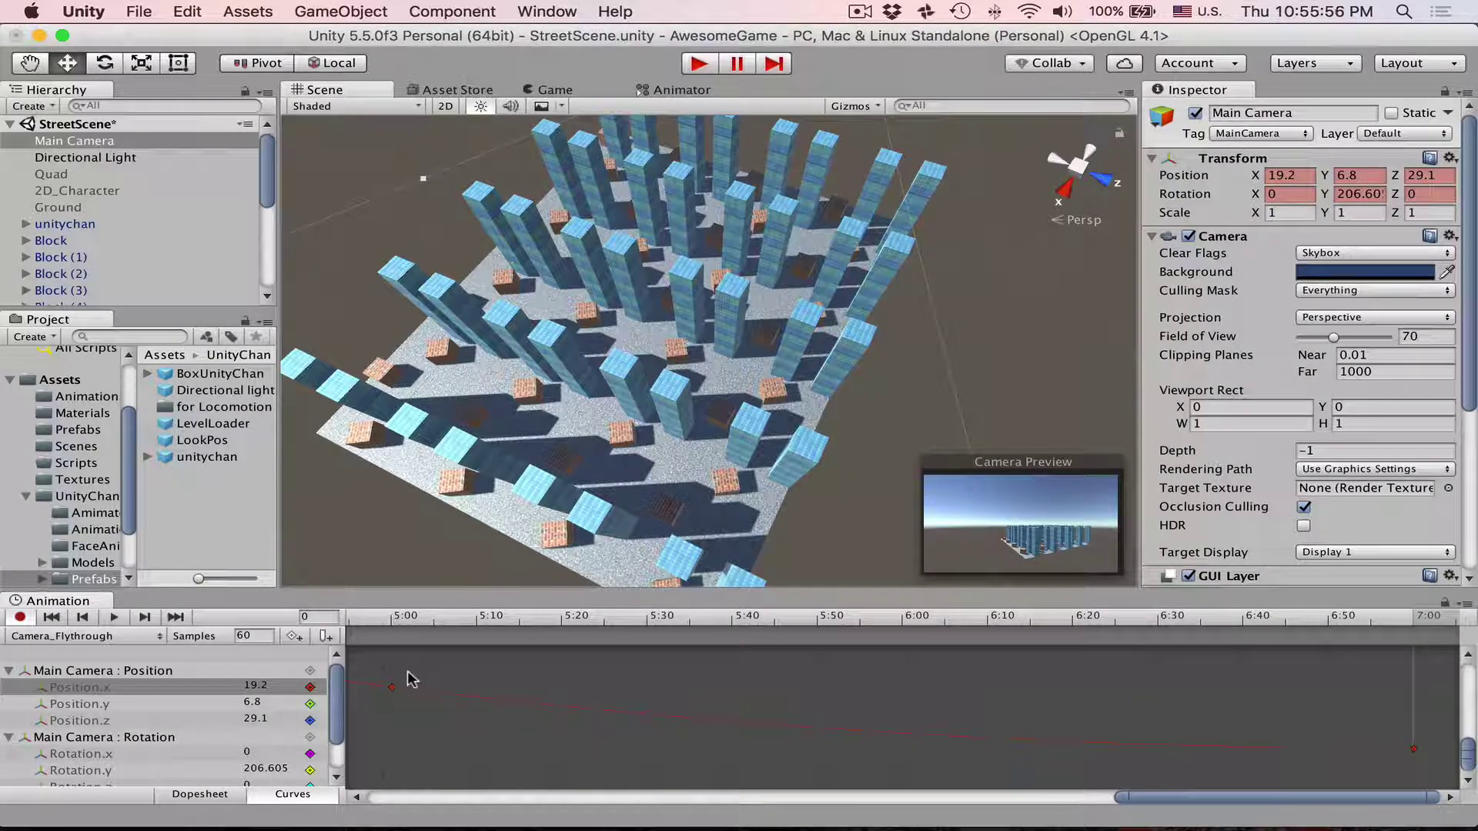
pyautogui.moveTo(391, 686); pyautogui.dragTo(391, 708)
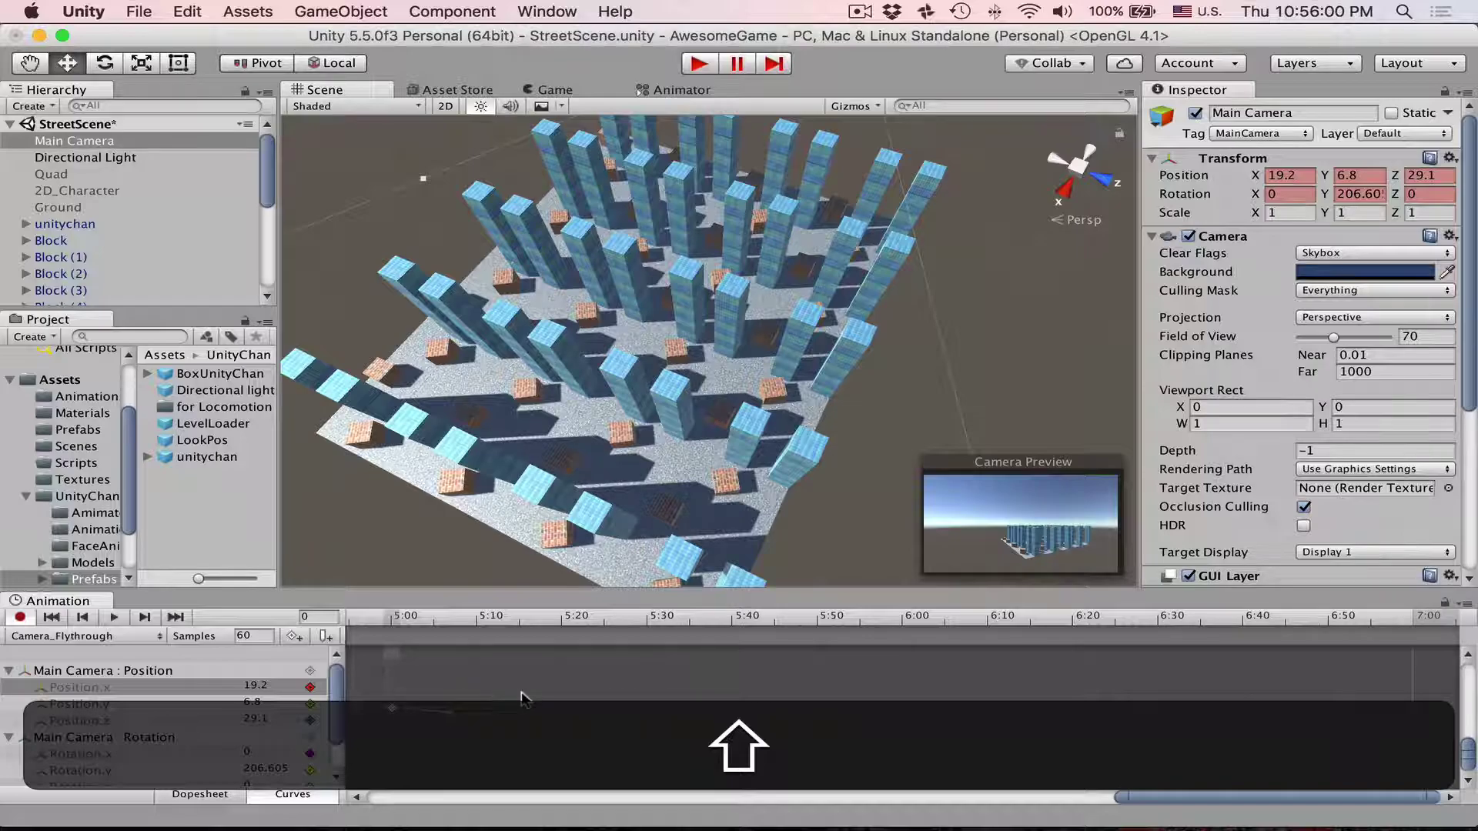
pyautogui.scroll(-5, 831, 697)
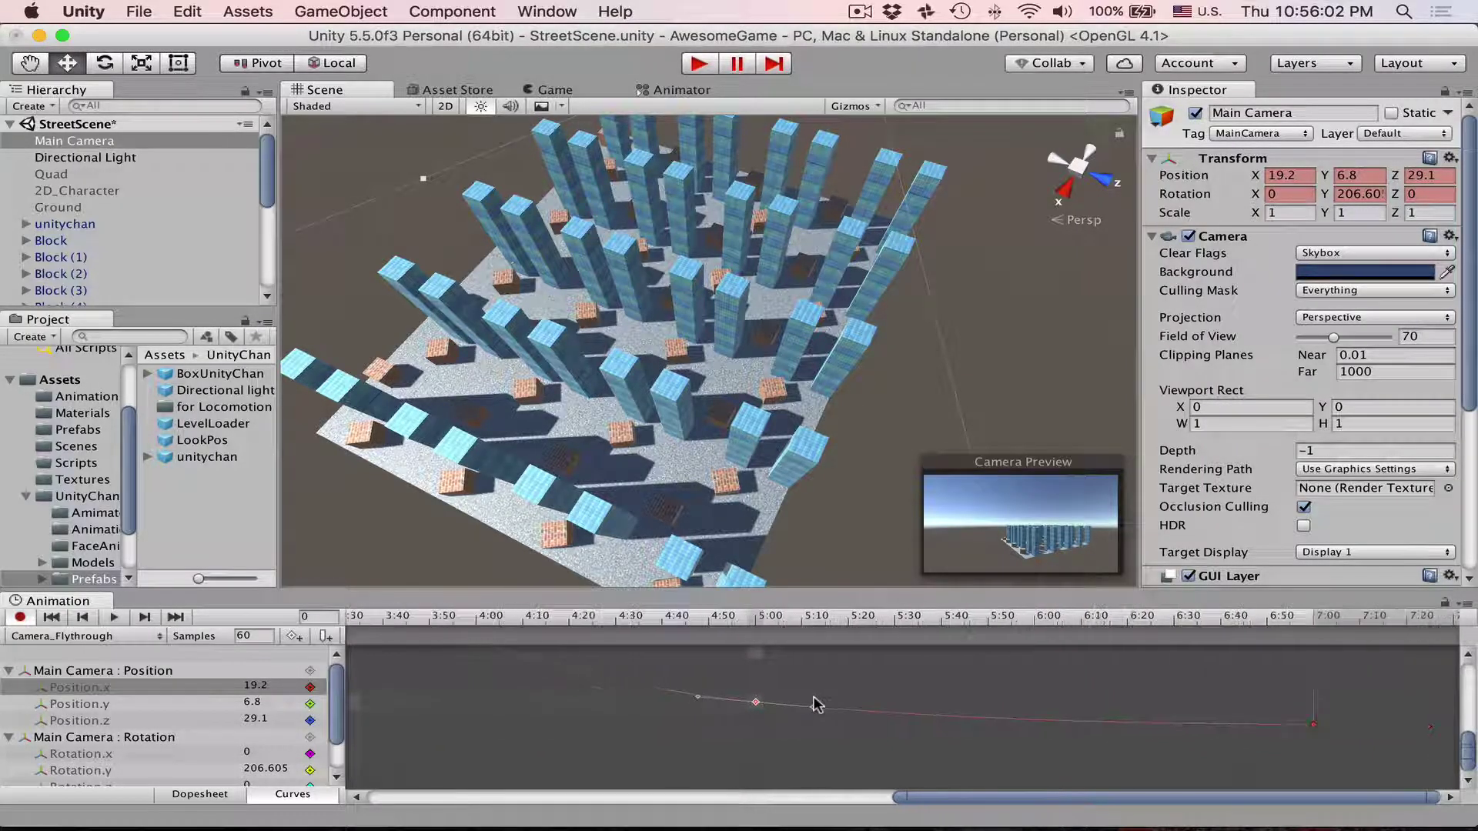
pyautogui.moveTo(817, 705); pyautogui.dragTo(703, 712, button='middle')
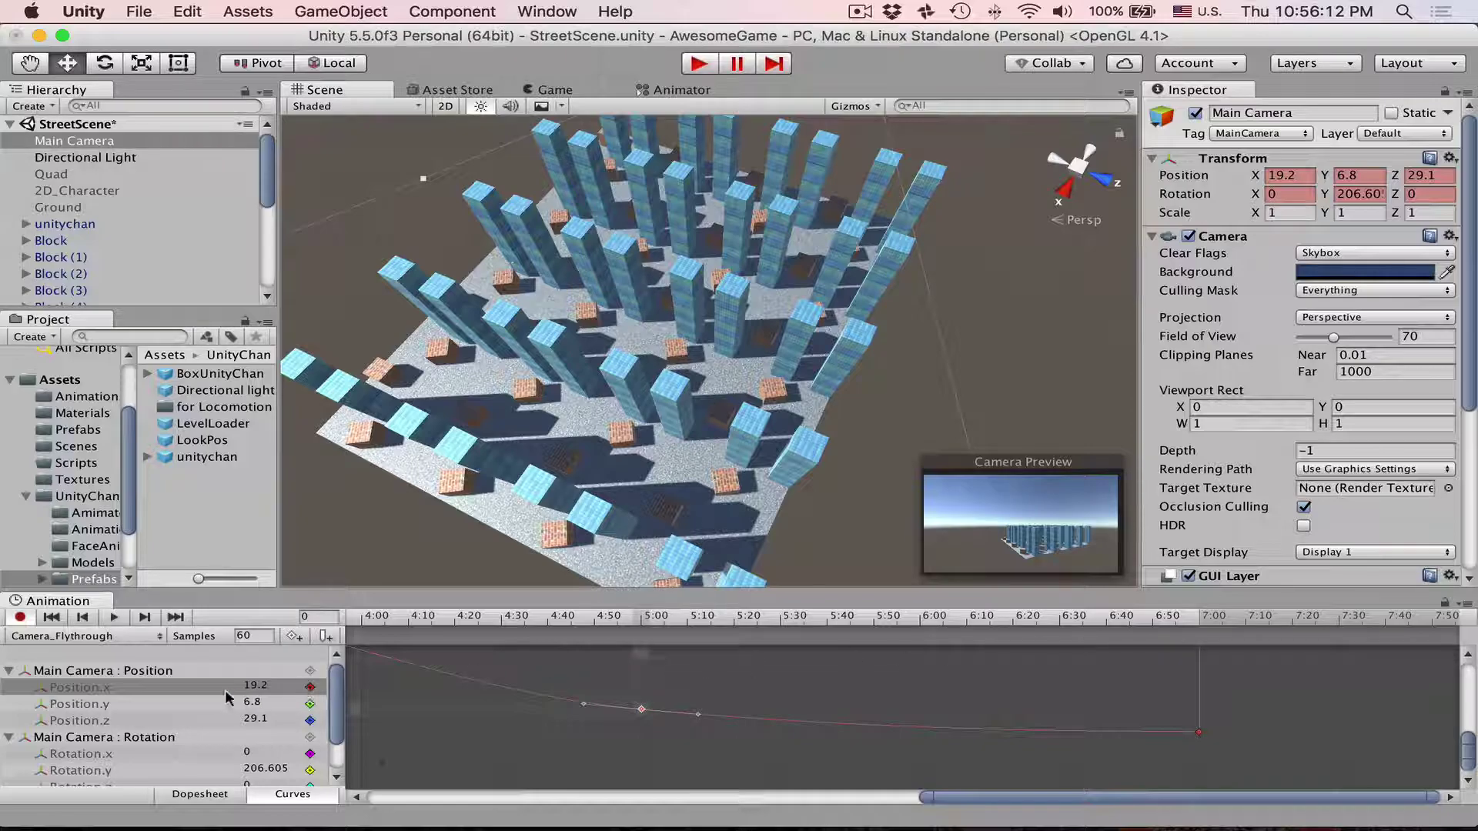
# In the dopesheet, move the final position keyframes from 7:00 to 10:00, play the scene to preview the slower ending, and stop it.
pyautogui.click(200, 795)
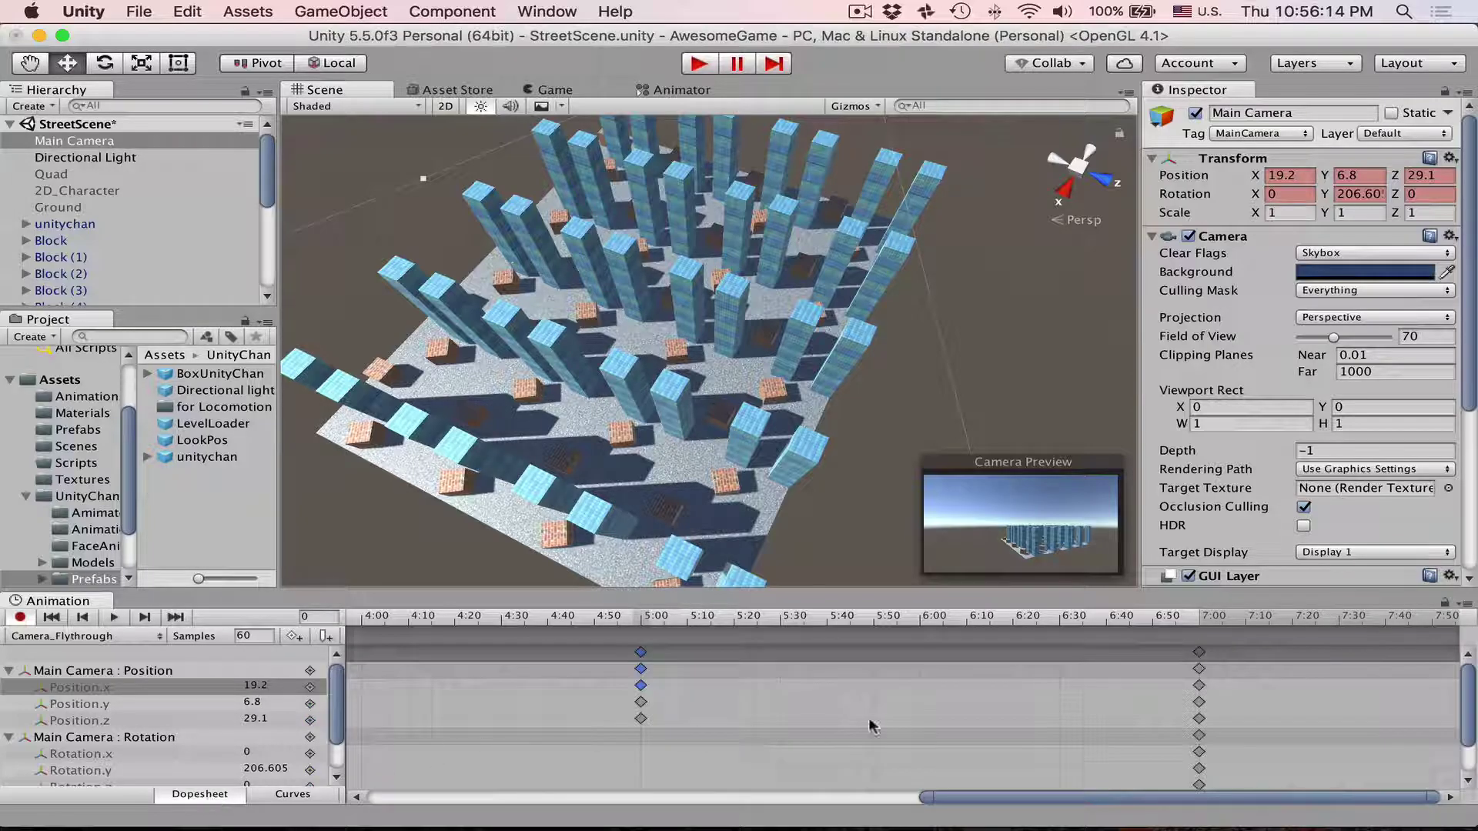
pyautogui.scroll(-5, 1033, 686)
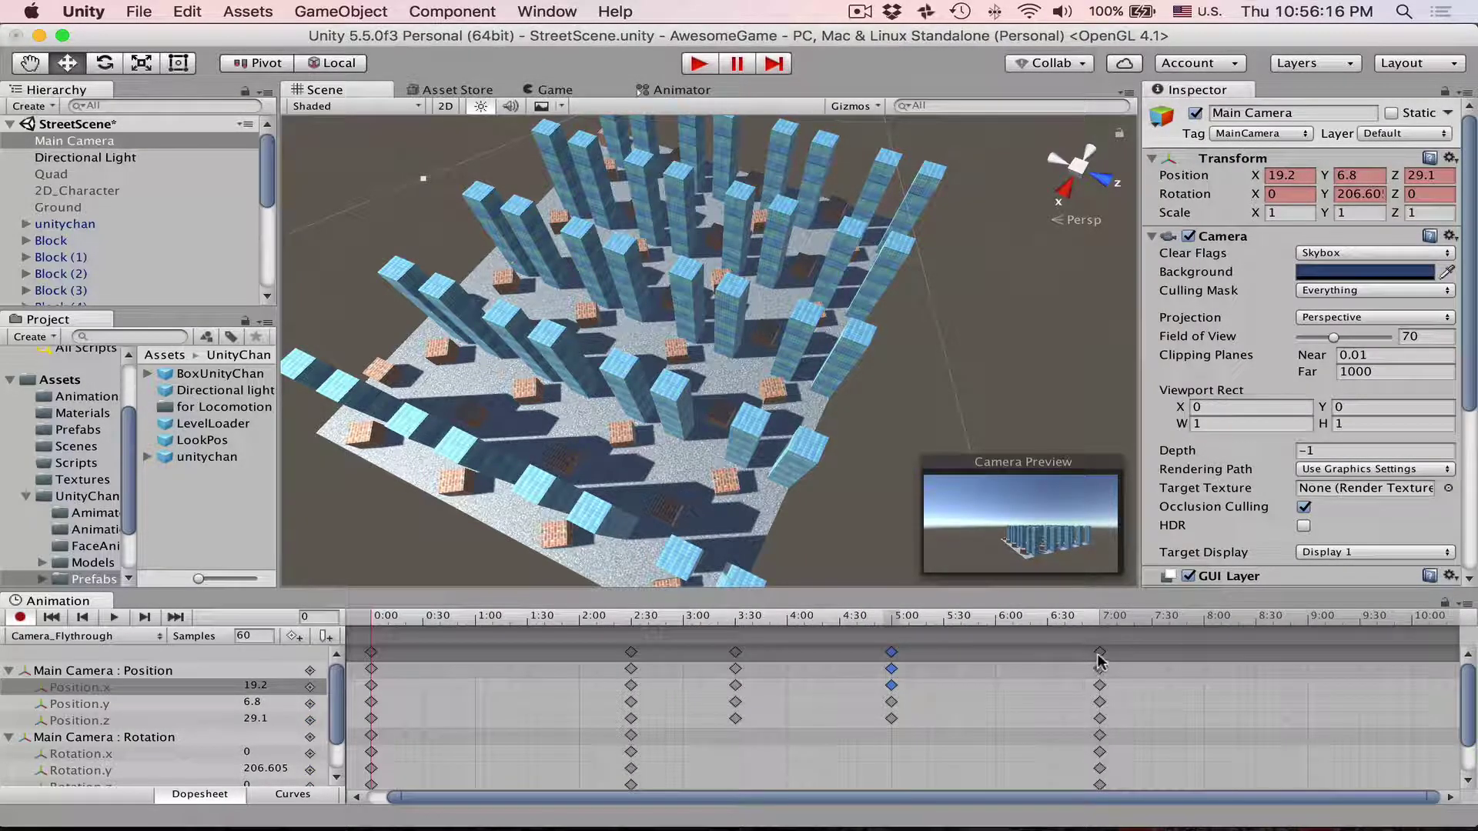
pyautogui.moveTo(1114, 672); pyautogui.dragTo(1416, 702)
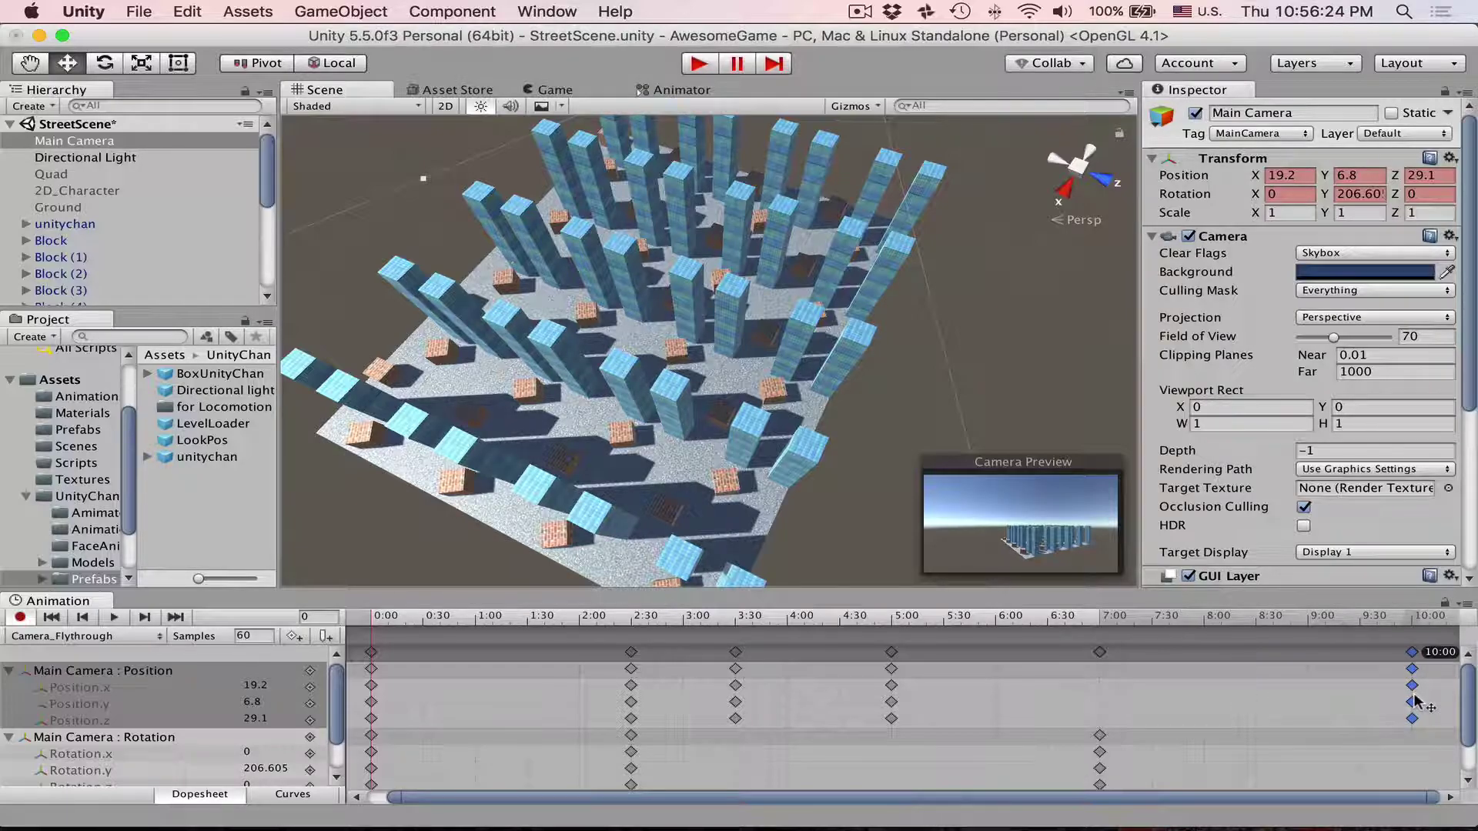
pyautogui.click(698, 64)
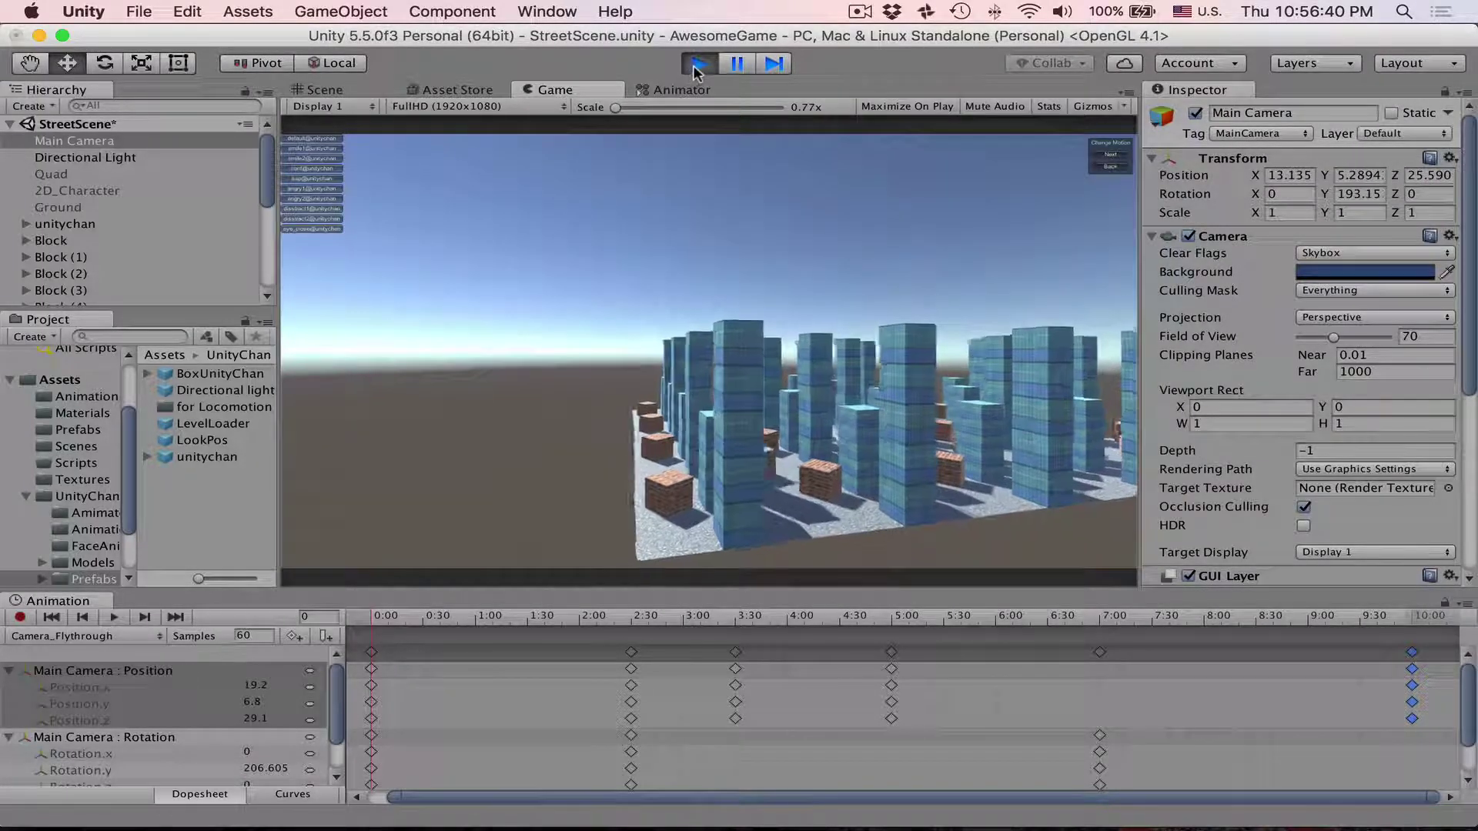
pyautogui.press('super+p')
# Return to the curve view and isolate and frame the Position.z curve up to its 10:00 keyframe.
pyautogui.scroll(-2, 277, 728)
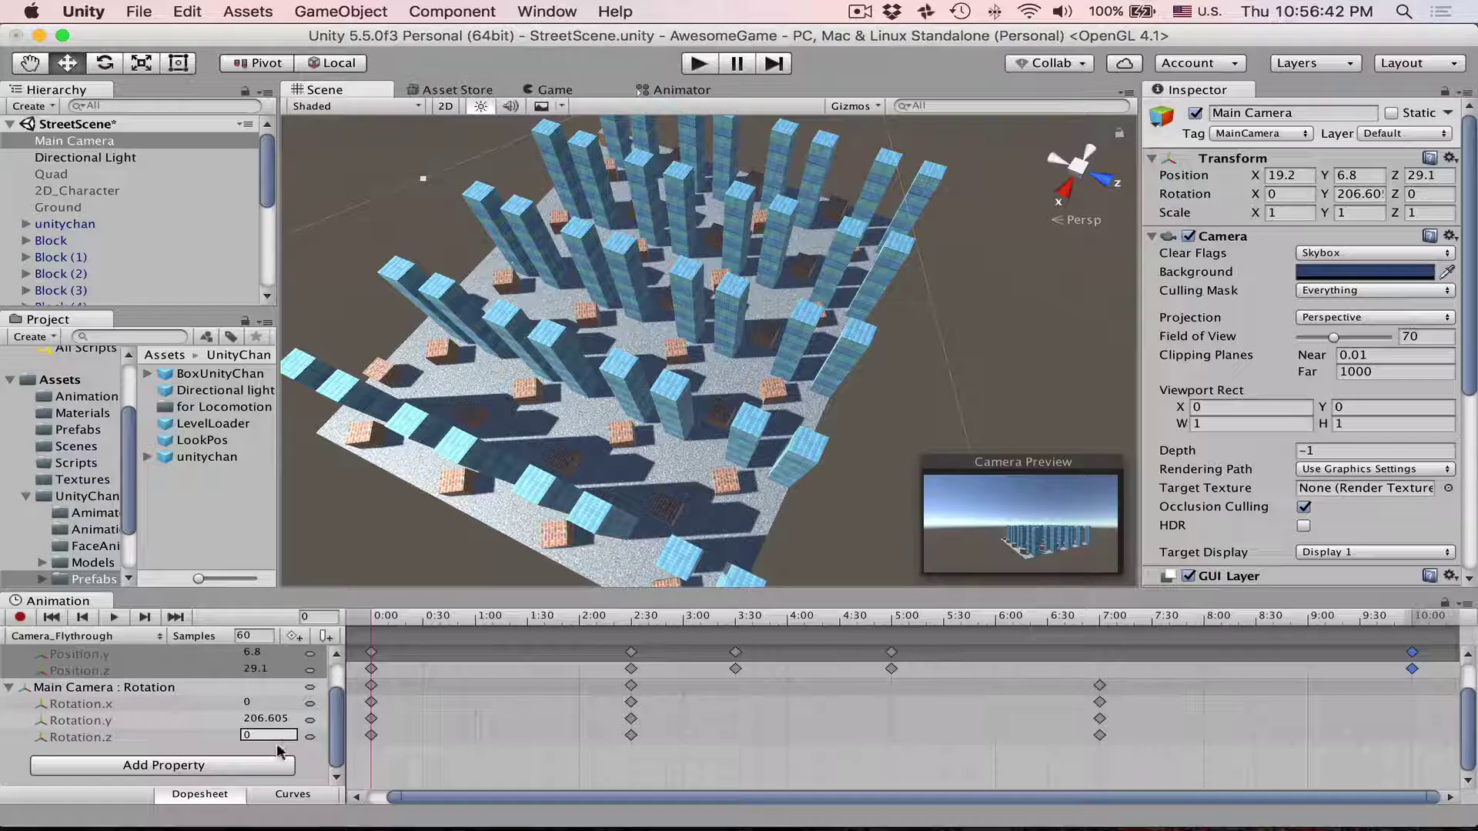
pyautogui.click(292, 795)
pyautogui.moveTo(1193, 773); pyautogui.dragTo(980, 733, button='middle')
pyautogui.scroll(3, 191, 702)
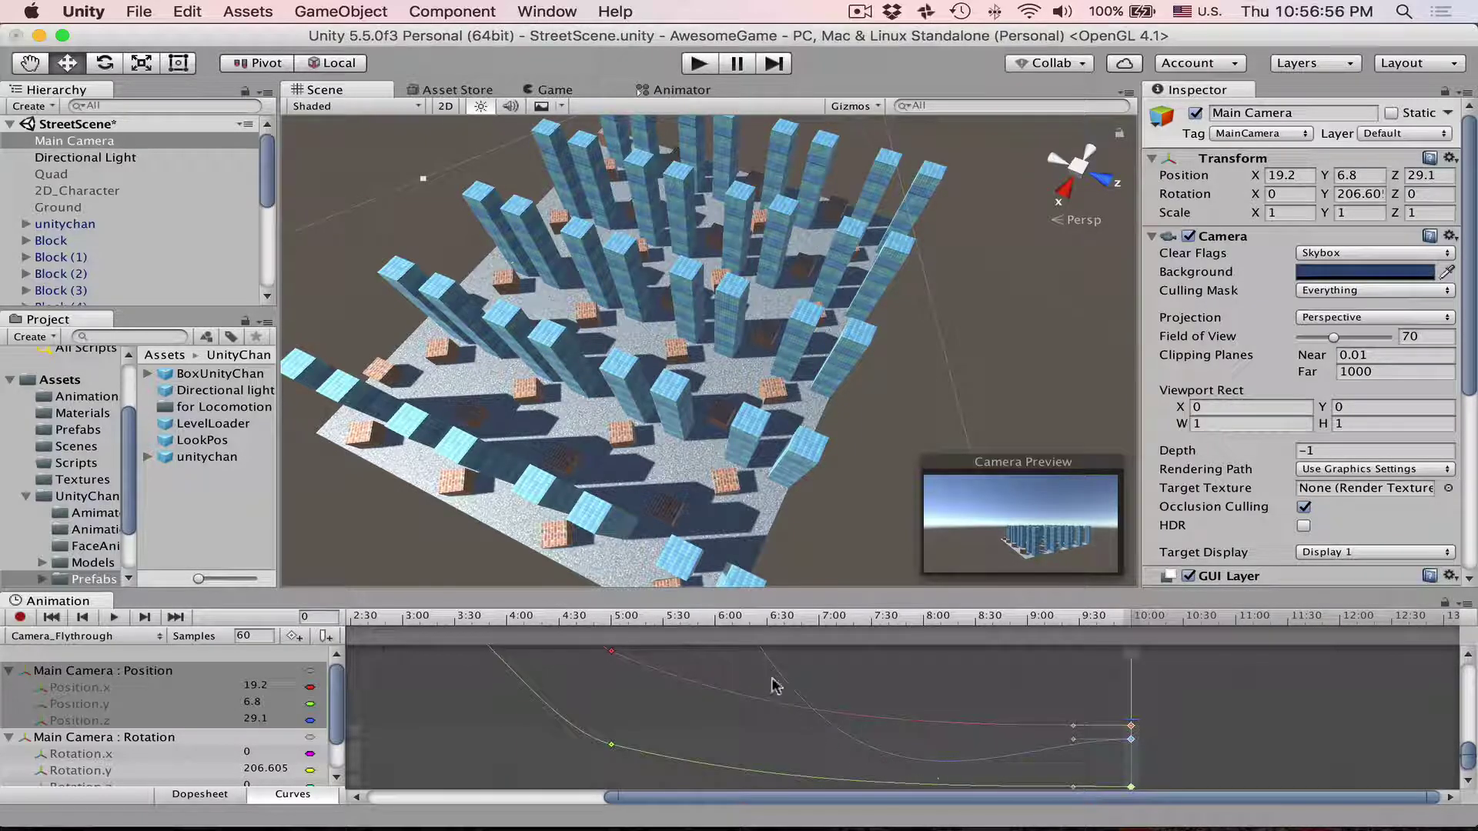
pyautogui.click(112, 719)
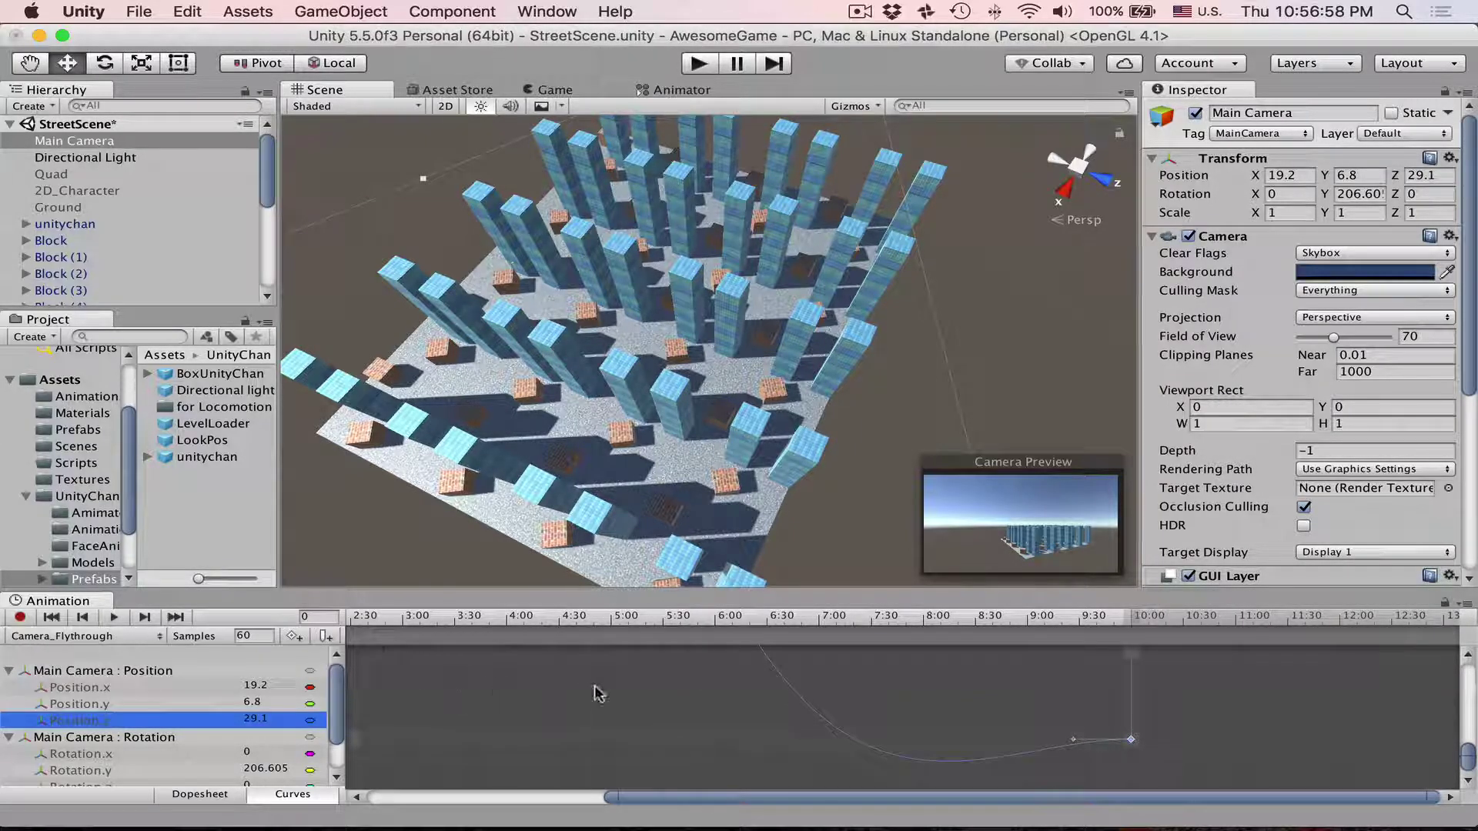
pyautogui.press('f')
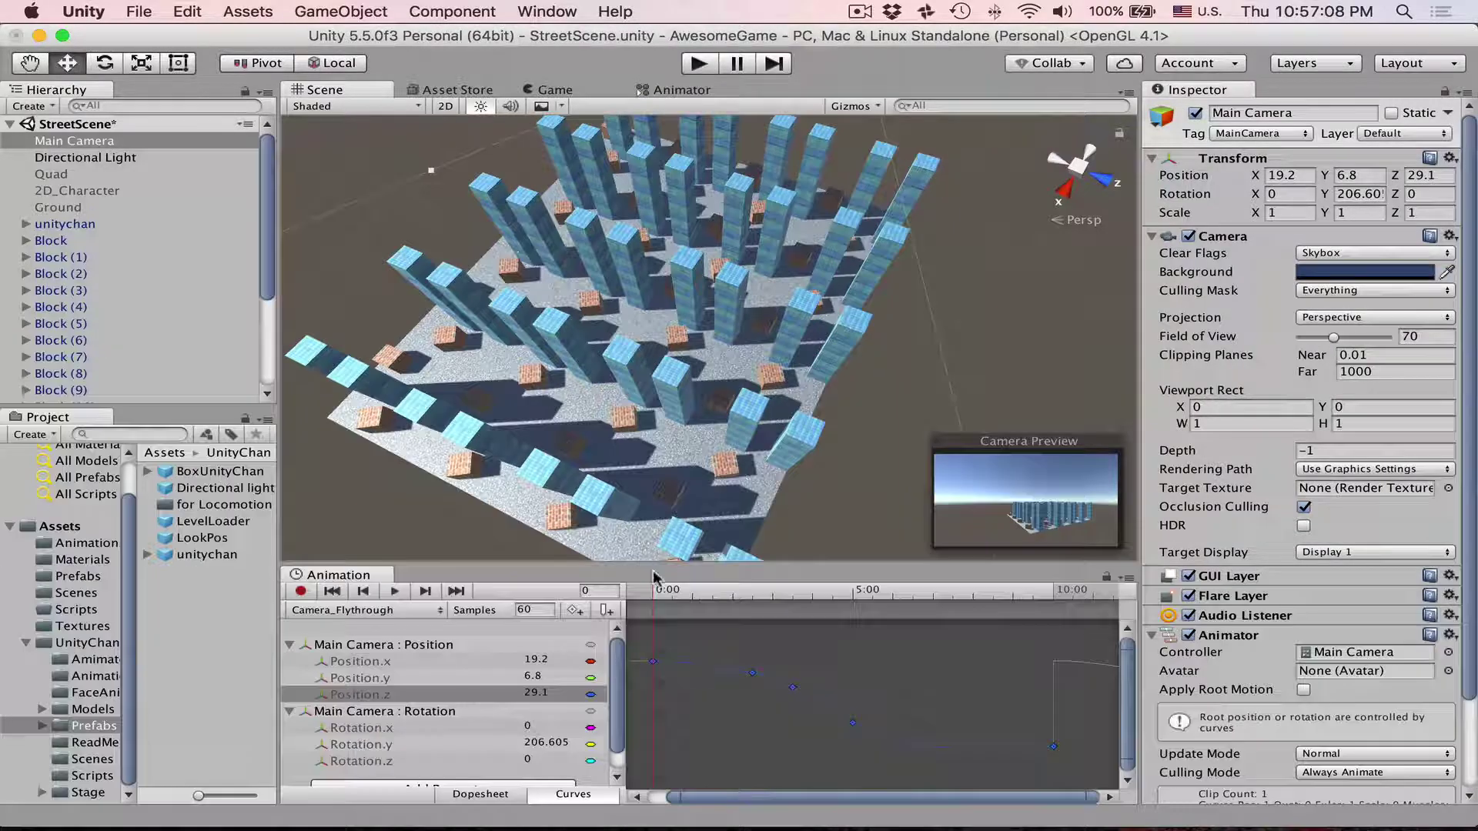
# Enlarge the Animation window, tilt the Position.z tangent at 5:00 to ease smoothly toward 10:00, and check the other keyframes' tangents.
pyautogui.moveTo(658, 564); pyautogui.dragTo(657, 308)
pyautogui.press('f')
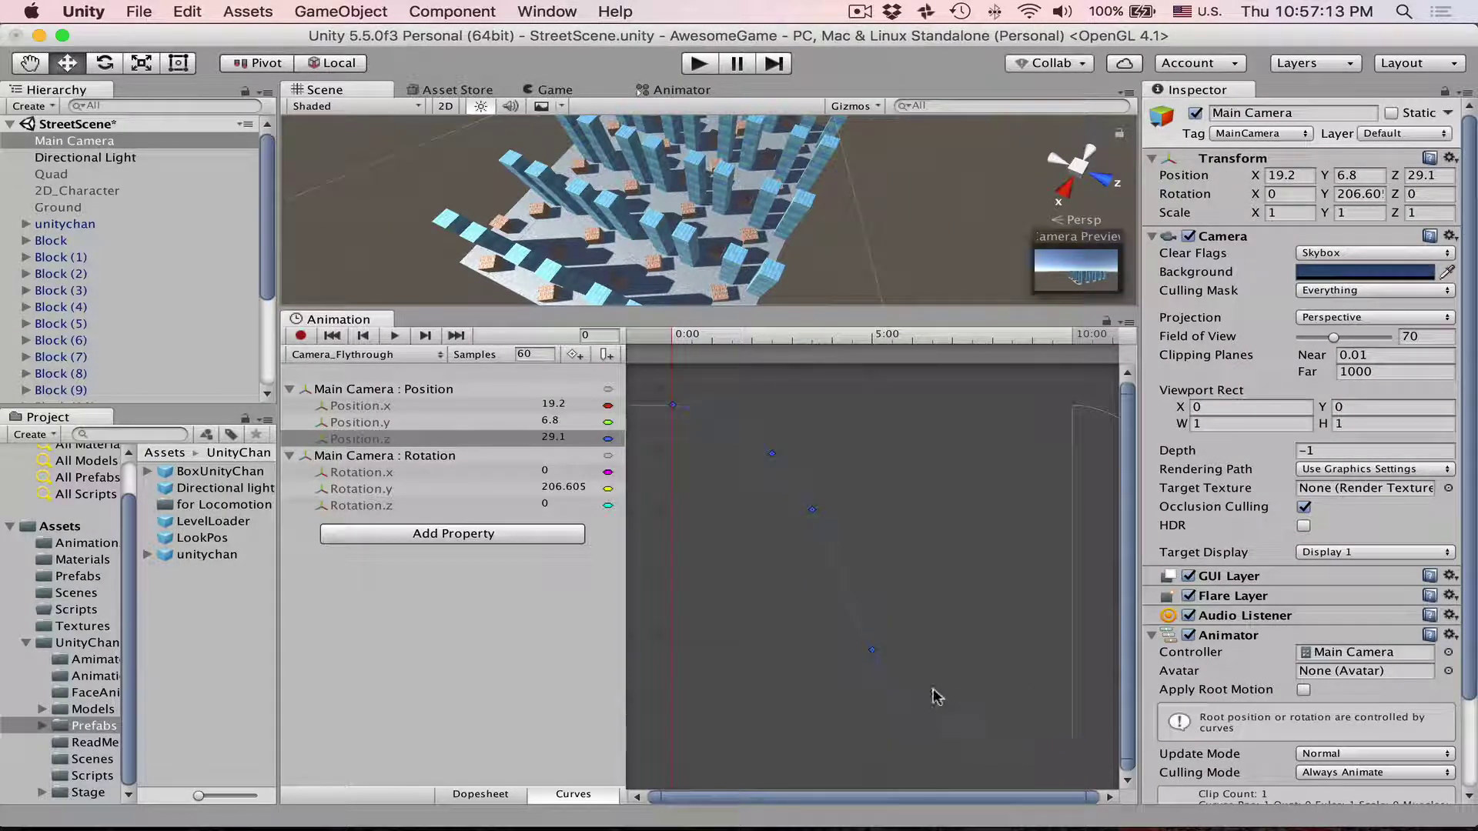
pyautogui.moveTo(920, 591)
pyautogui.mouseDown()
pyautogui.moveTo(844, 680)
pyautogui.moveTo(909, 694)
pyautogui.mouseUp()
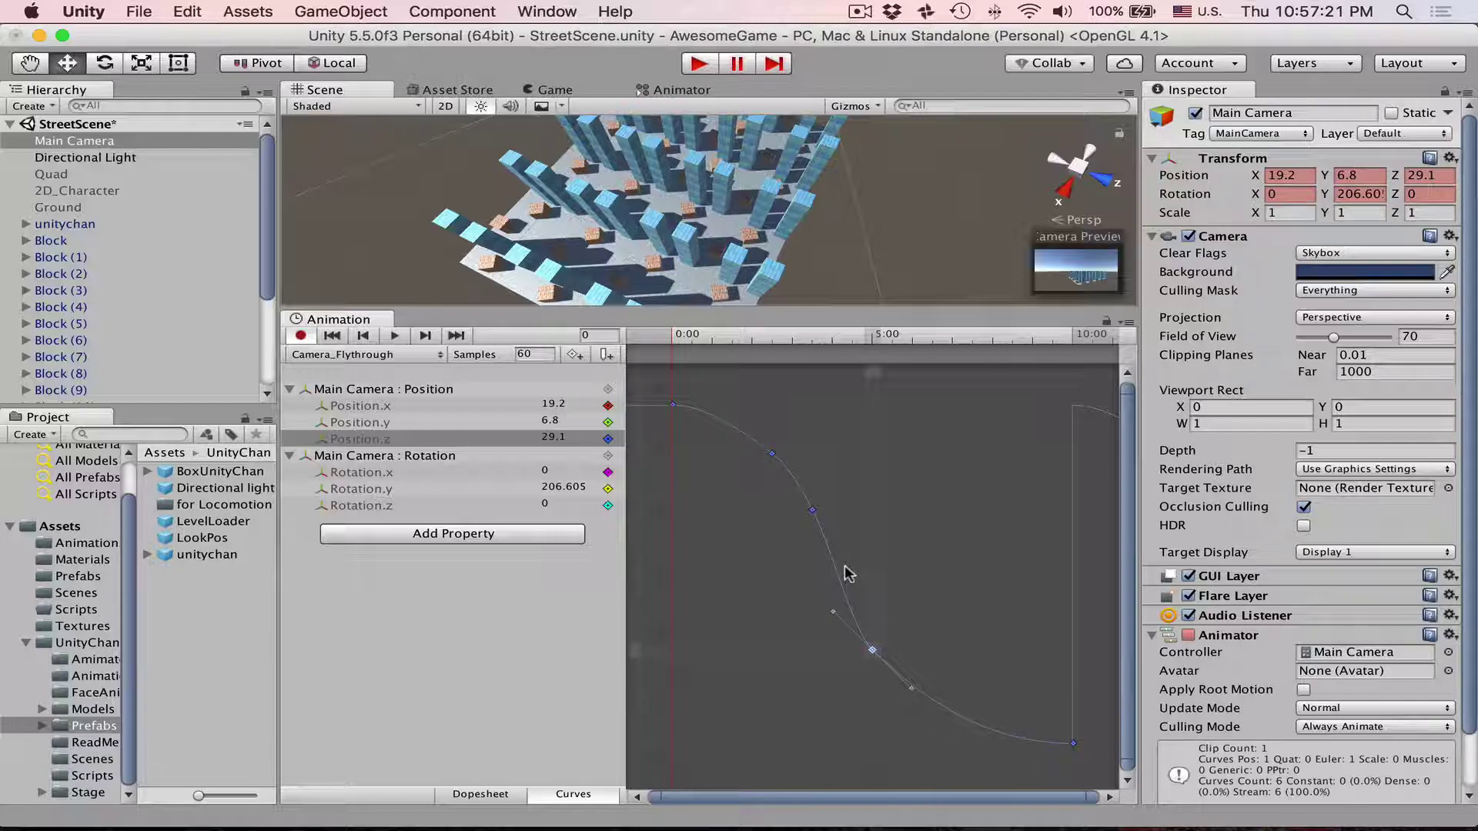
pyautogui.click(962, 621)
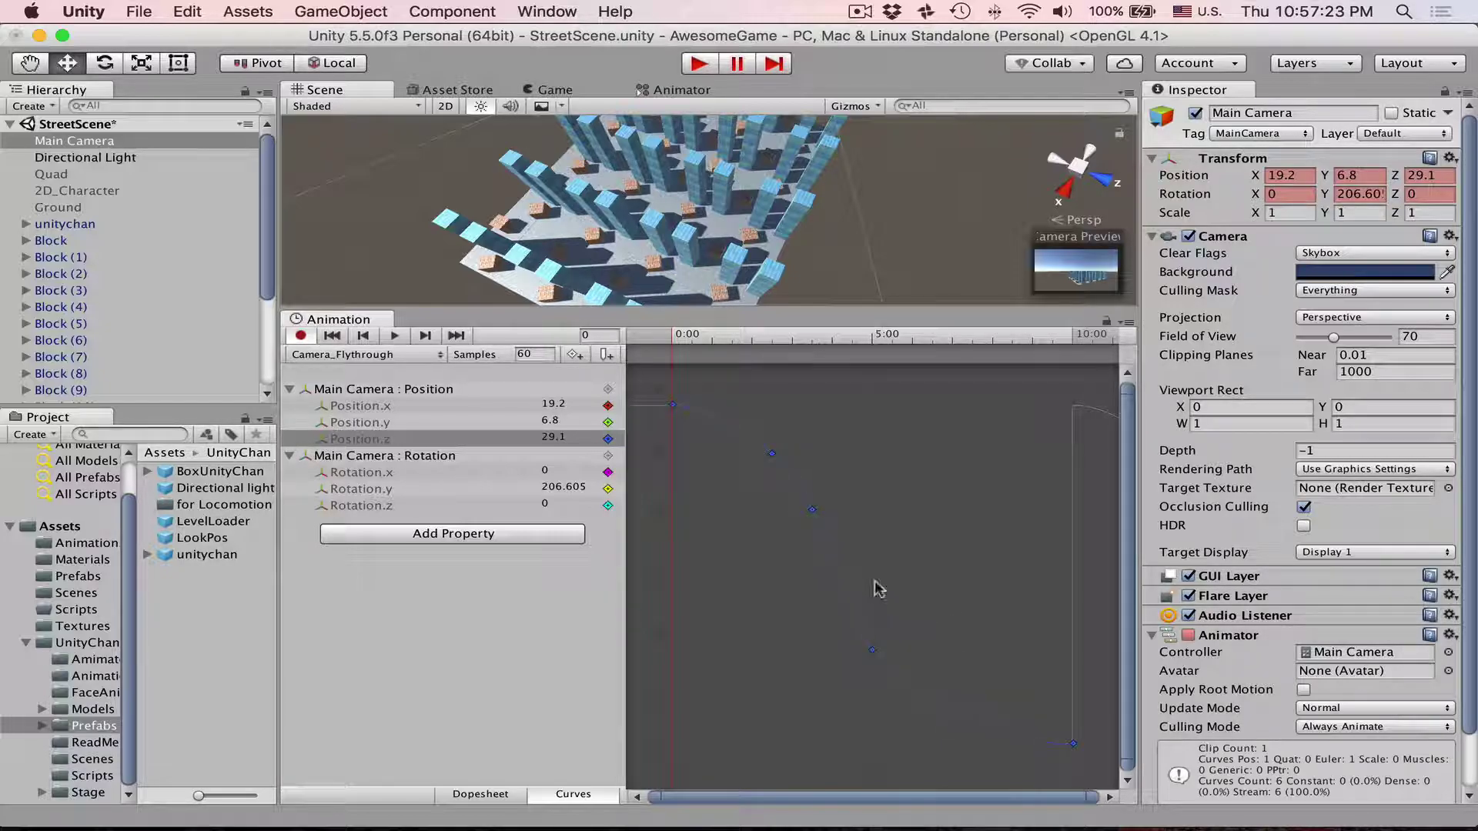
pyautogui.click(1073, 743)
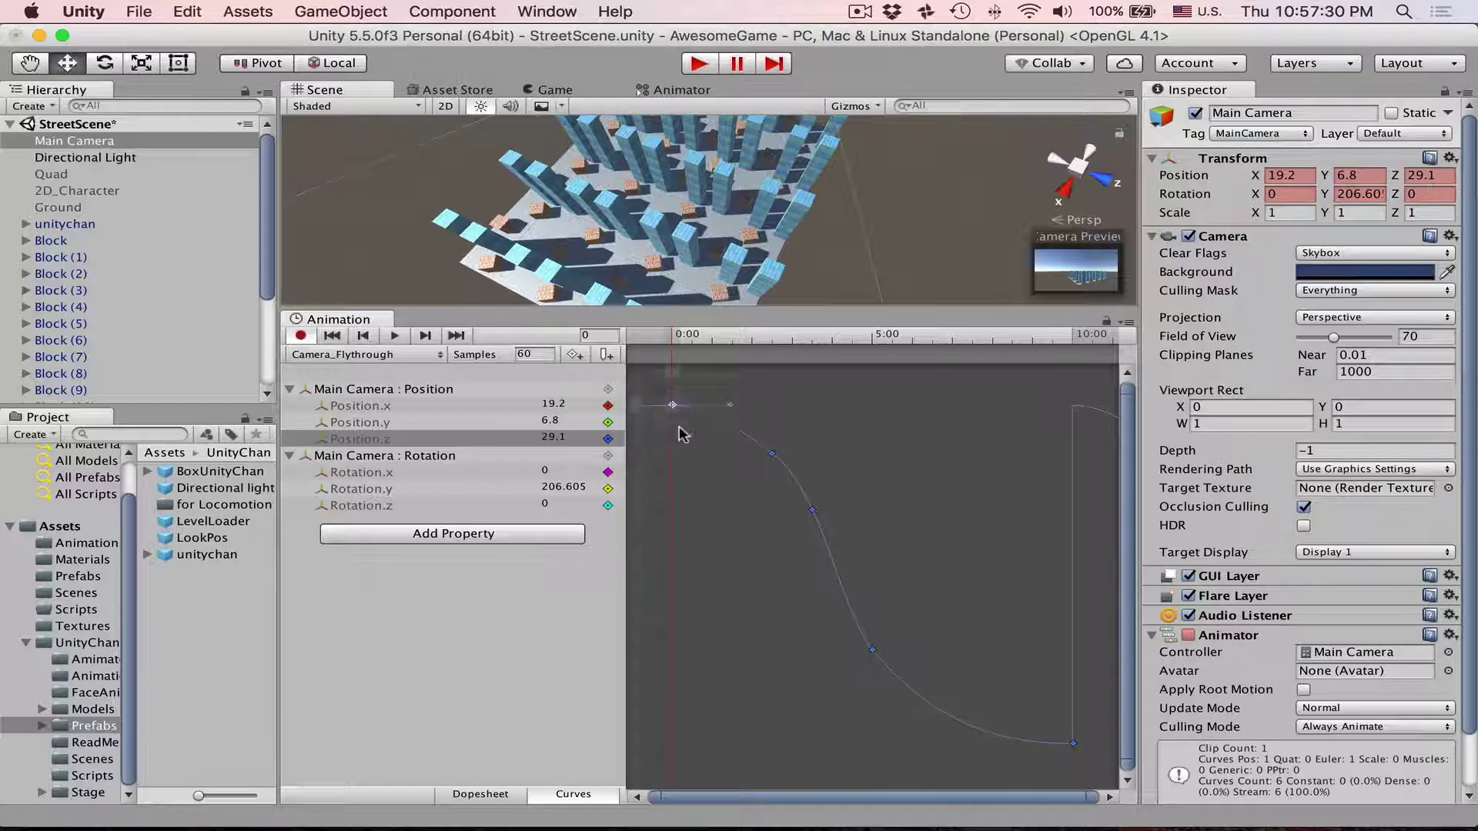
pyautogui.click(771, 454)
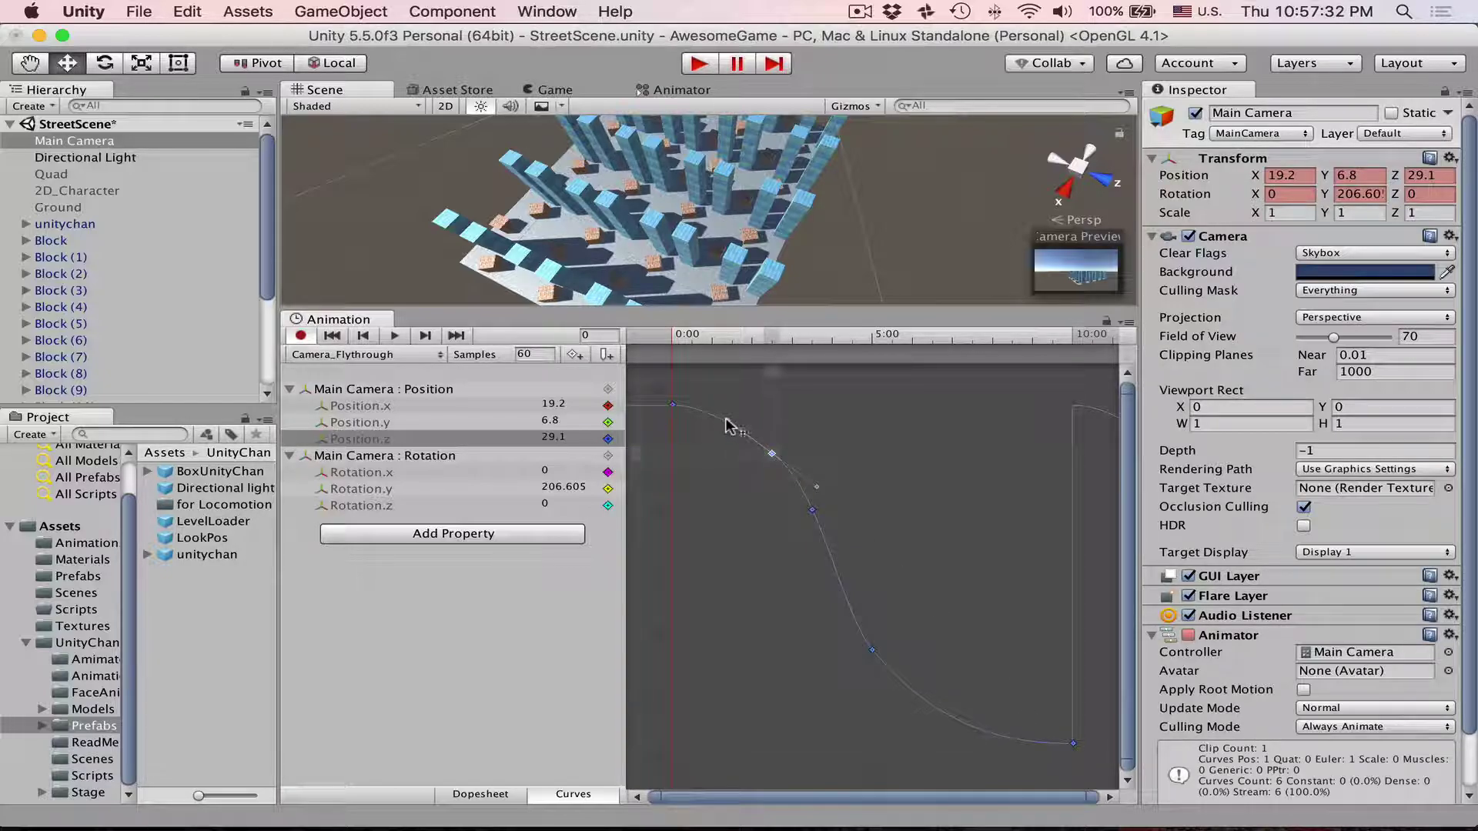
pyautogui.click(681, 535)
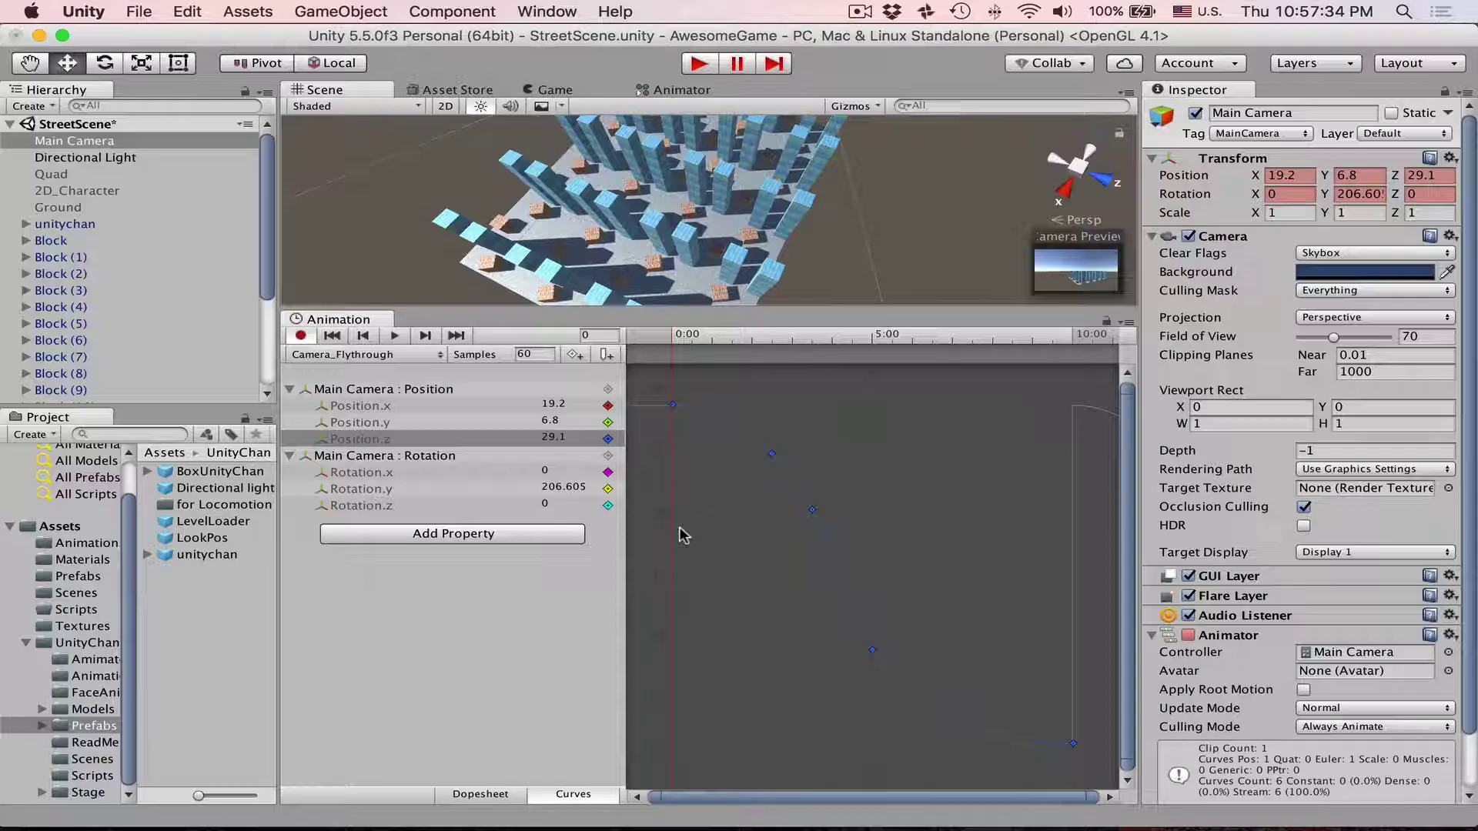
# Isolate and frame the Position.y curve, smooth its tangent at the 5:00 keyframe, and check the 2:30 keyframe.
pyautogui.click(469, 423)
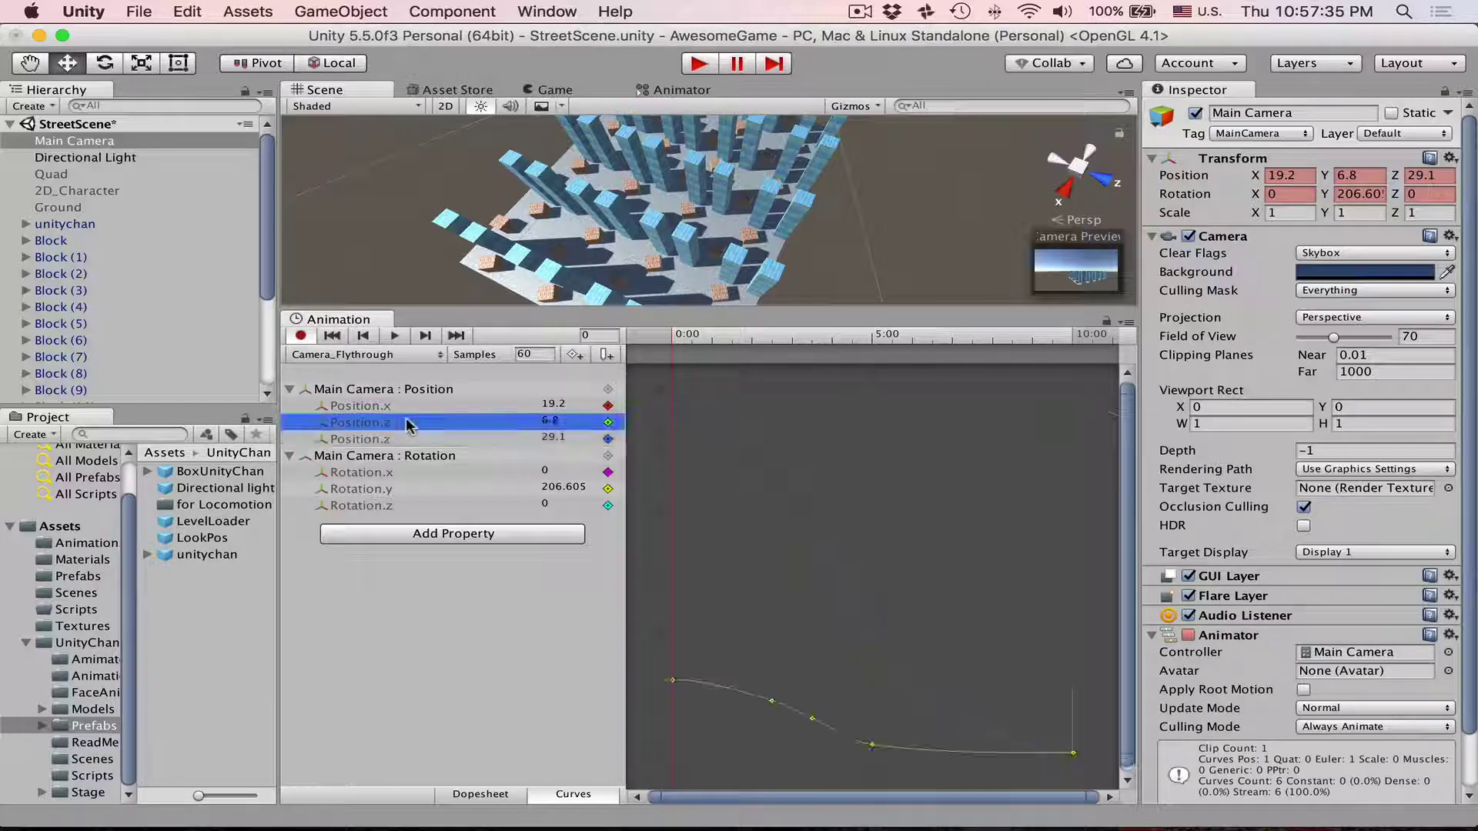
pyautogui.press('f')
pyautogui.click(909, 731)
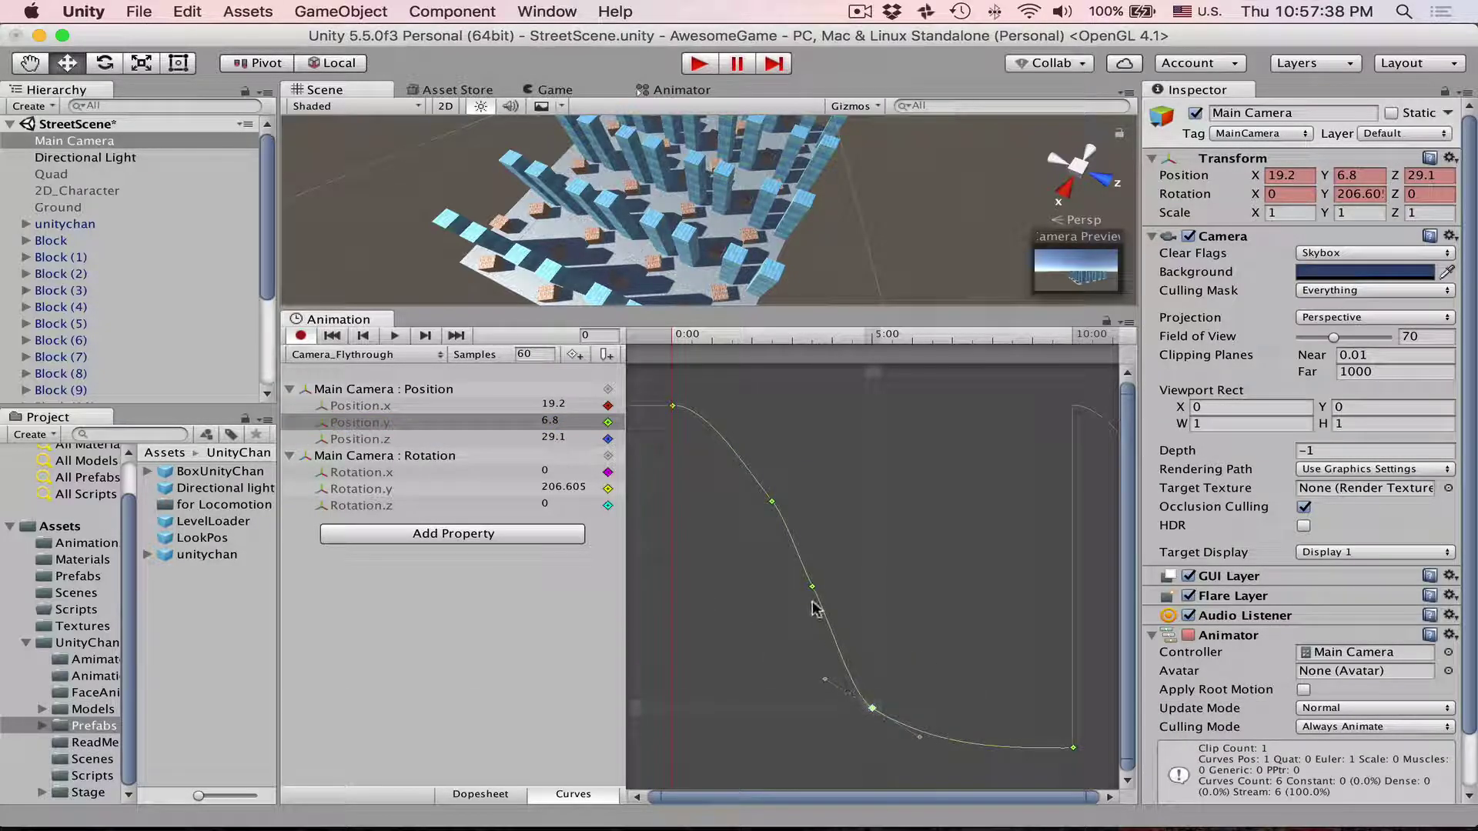
pyautogui.click(771, 503)
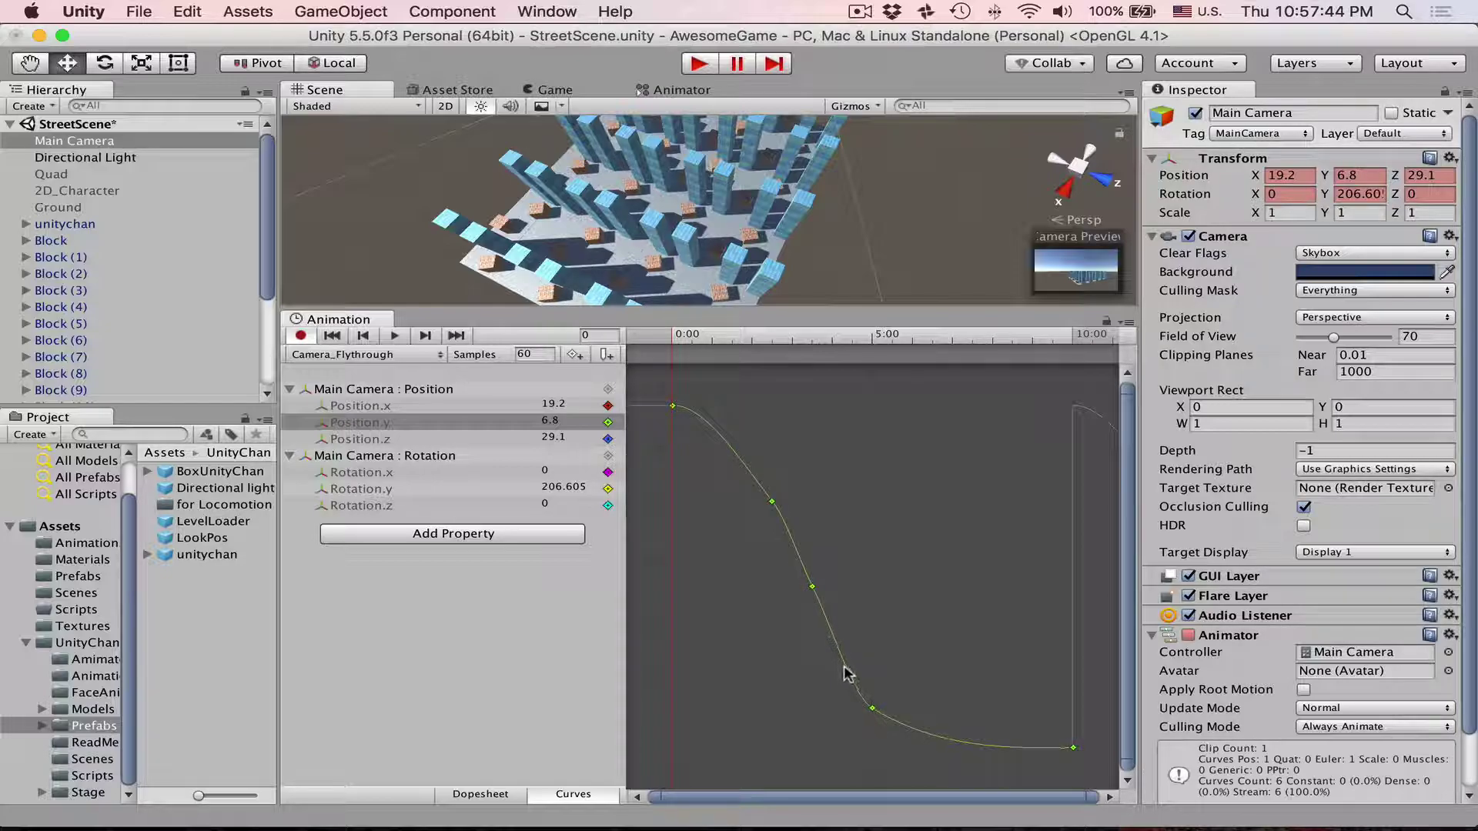
# On the Position.y curve, raise the 5:00 keyframe slightly and adjust the 2:30 and 3:30 tangents for a smoother descent.
pyautogui.click(873, 708)
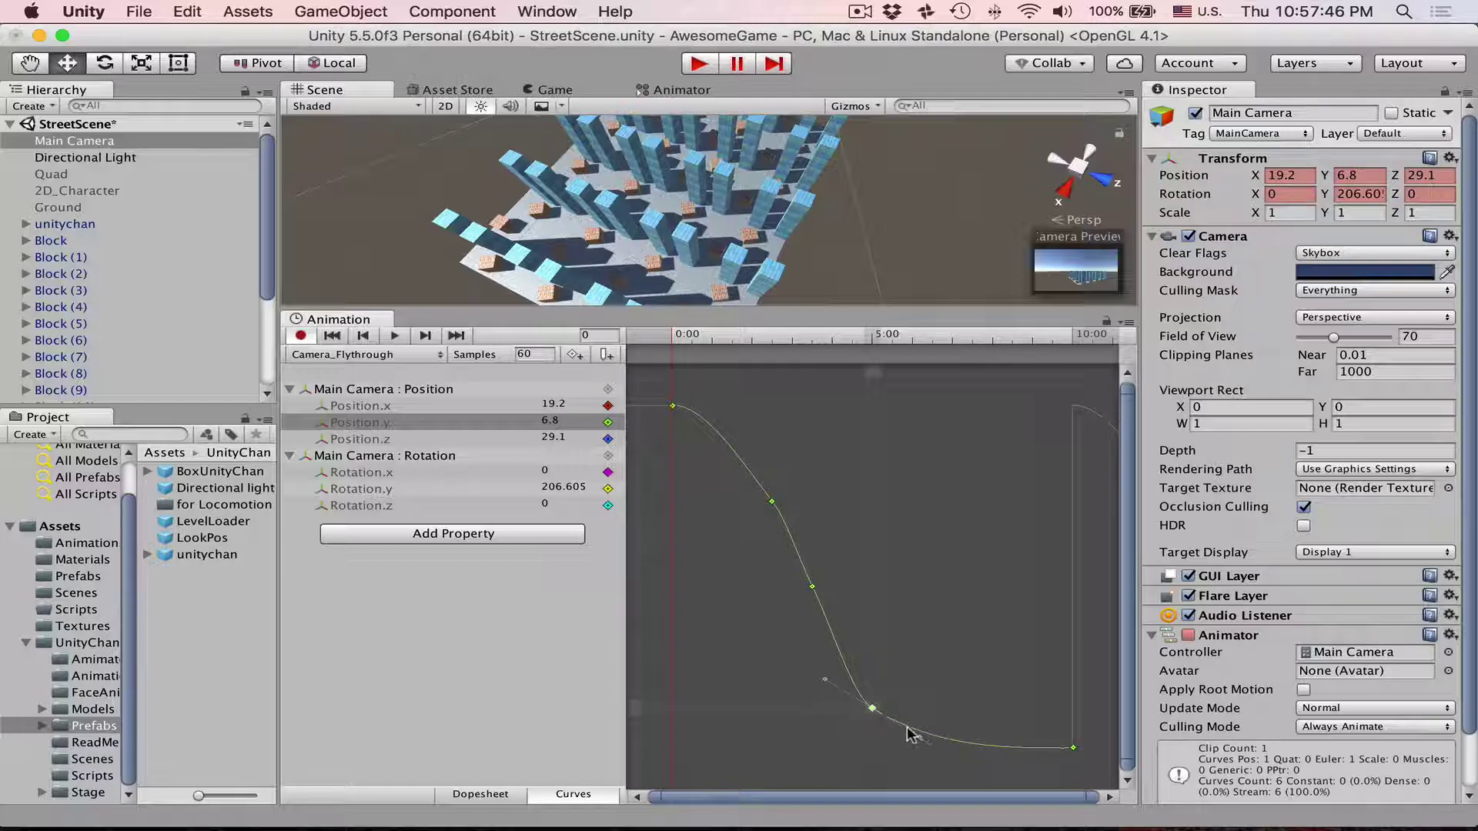
pyautogui.click(812, 586)
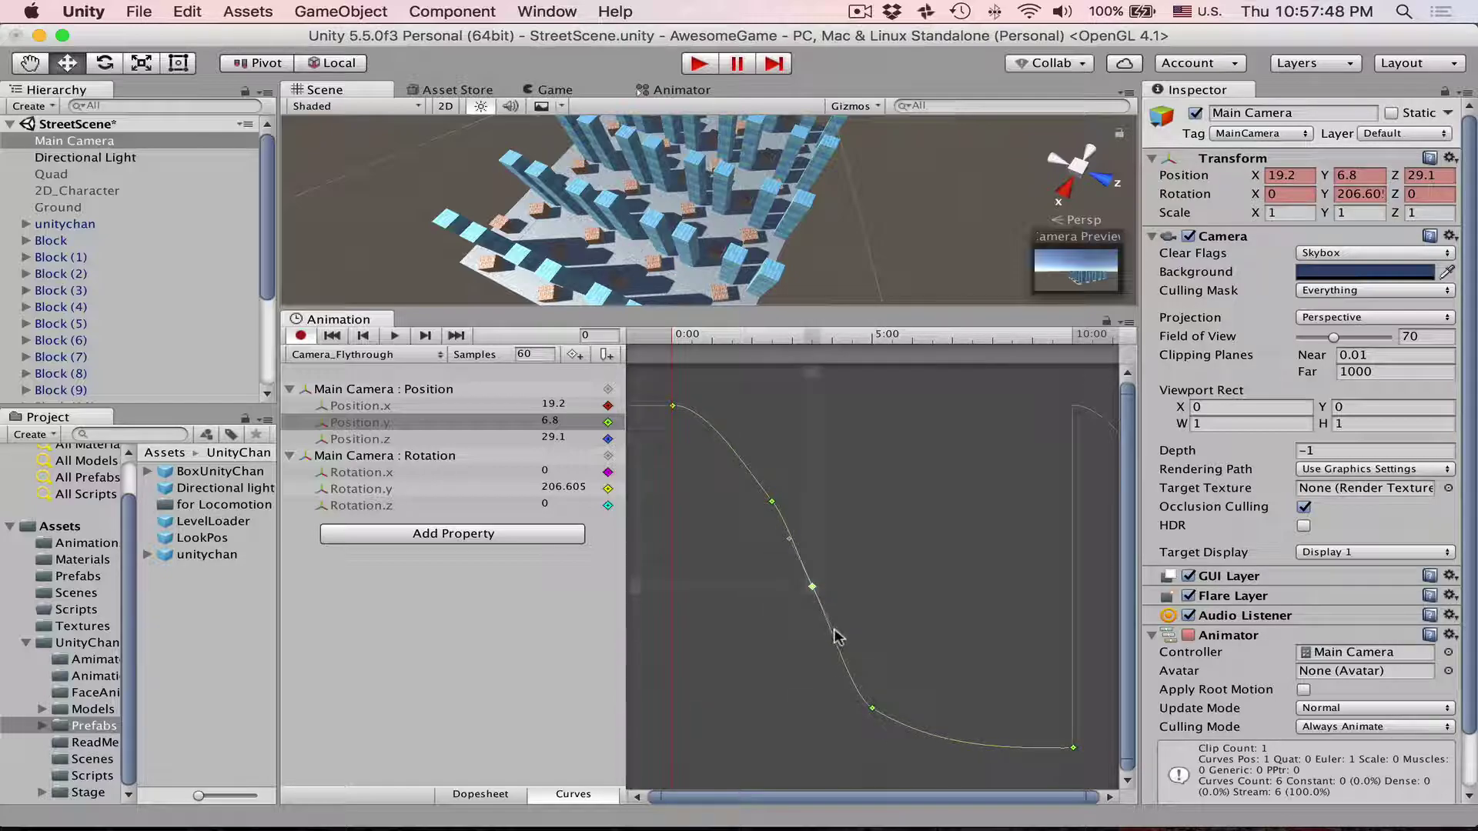
pyautogui.moveTo(836, 635); pyautogui.dragTo(878, 691)
pyautogui.click(872, 708)
pyautogui.click(772, 502)
pyautogui.moveTo(805, 544); pyautogui.dragTo(801, 556)
pyautogui.click(841, 524)
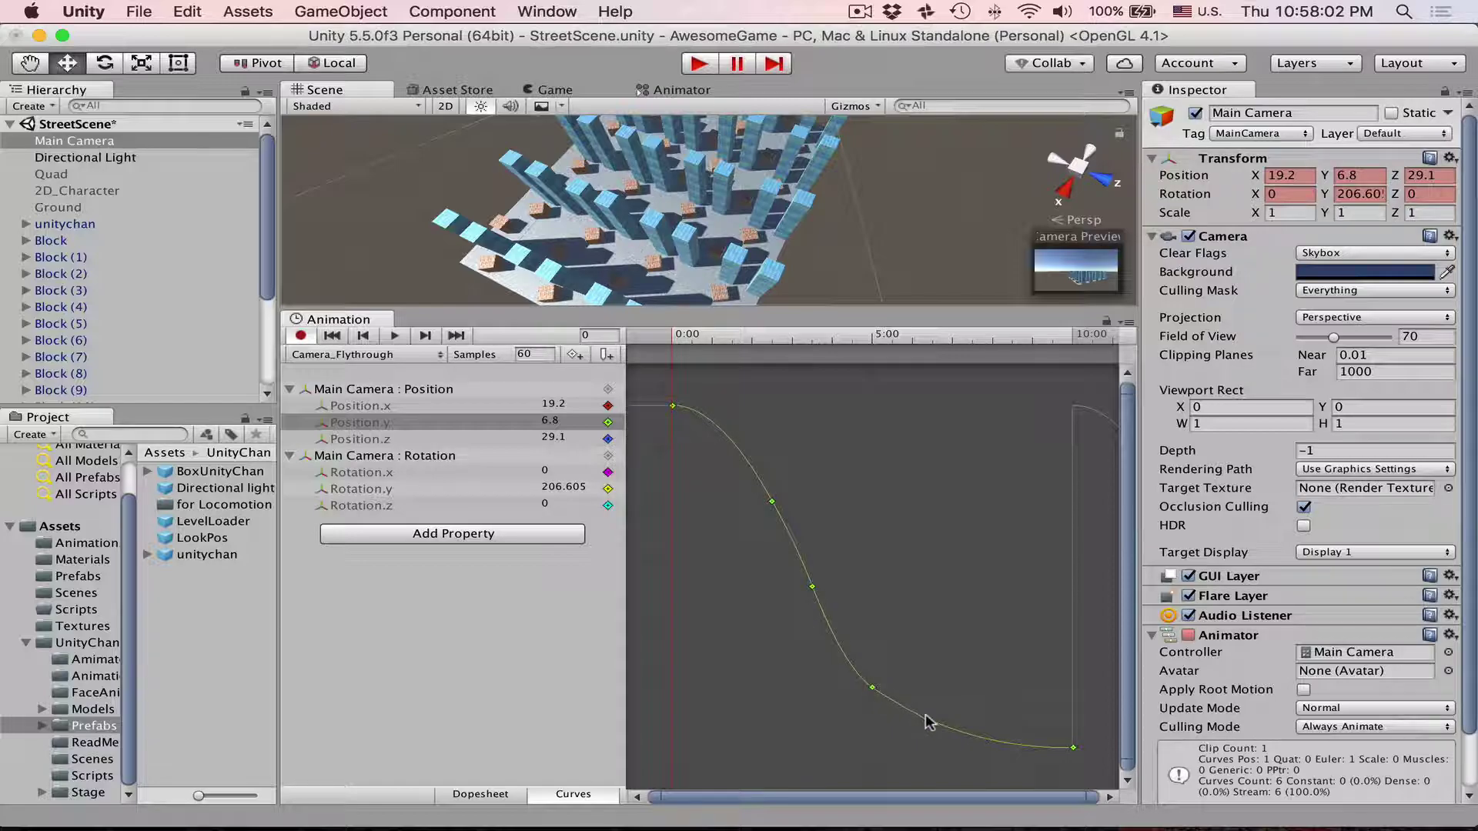
# Isolate and frame the Position.z curve and raise its 2:30 keyframe to about 25.60.
pyautogui.click(357, 440)
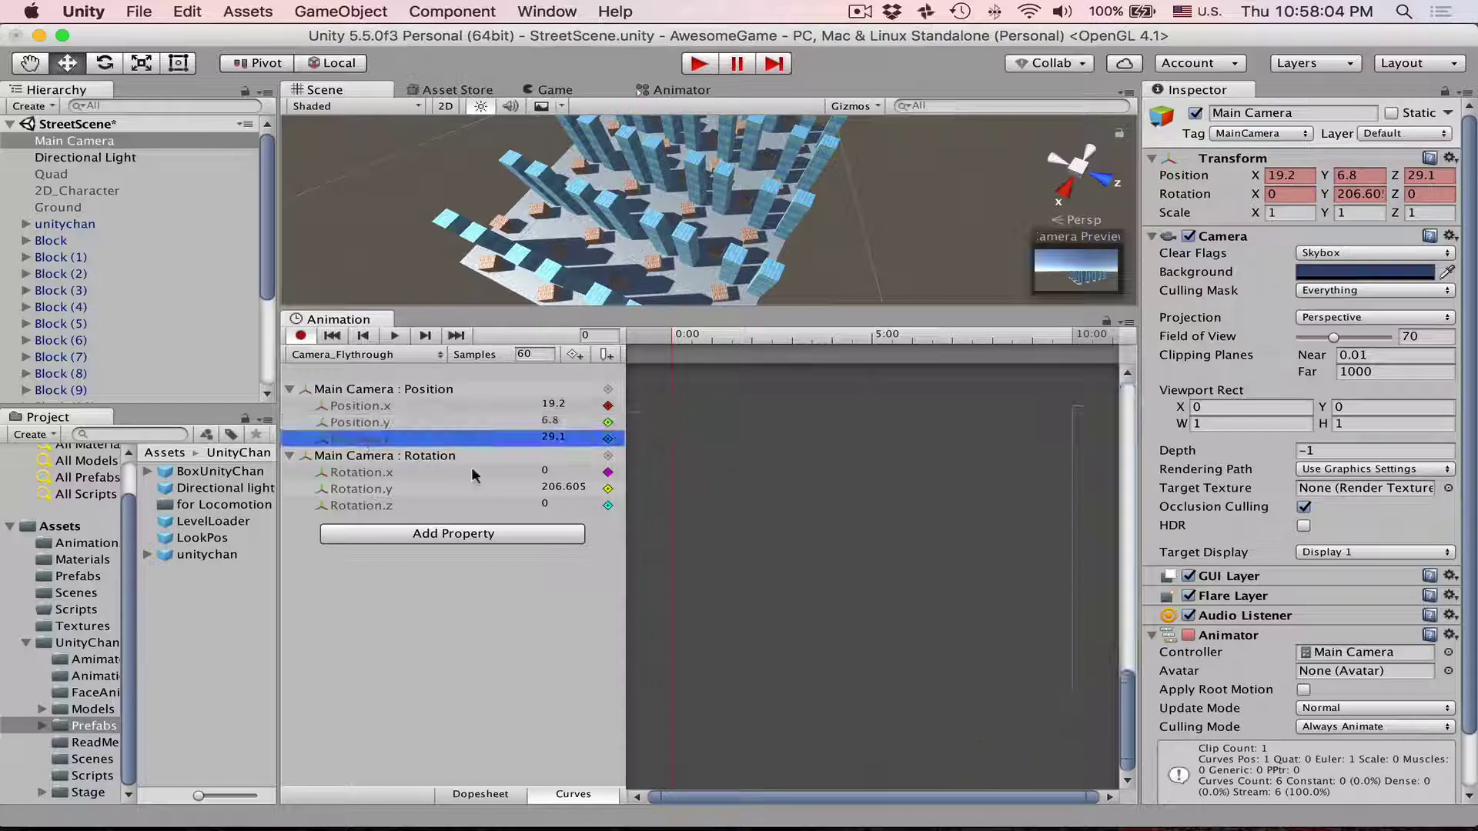
pyautogui.press('f')
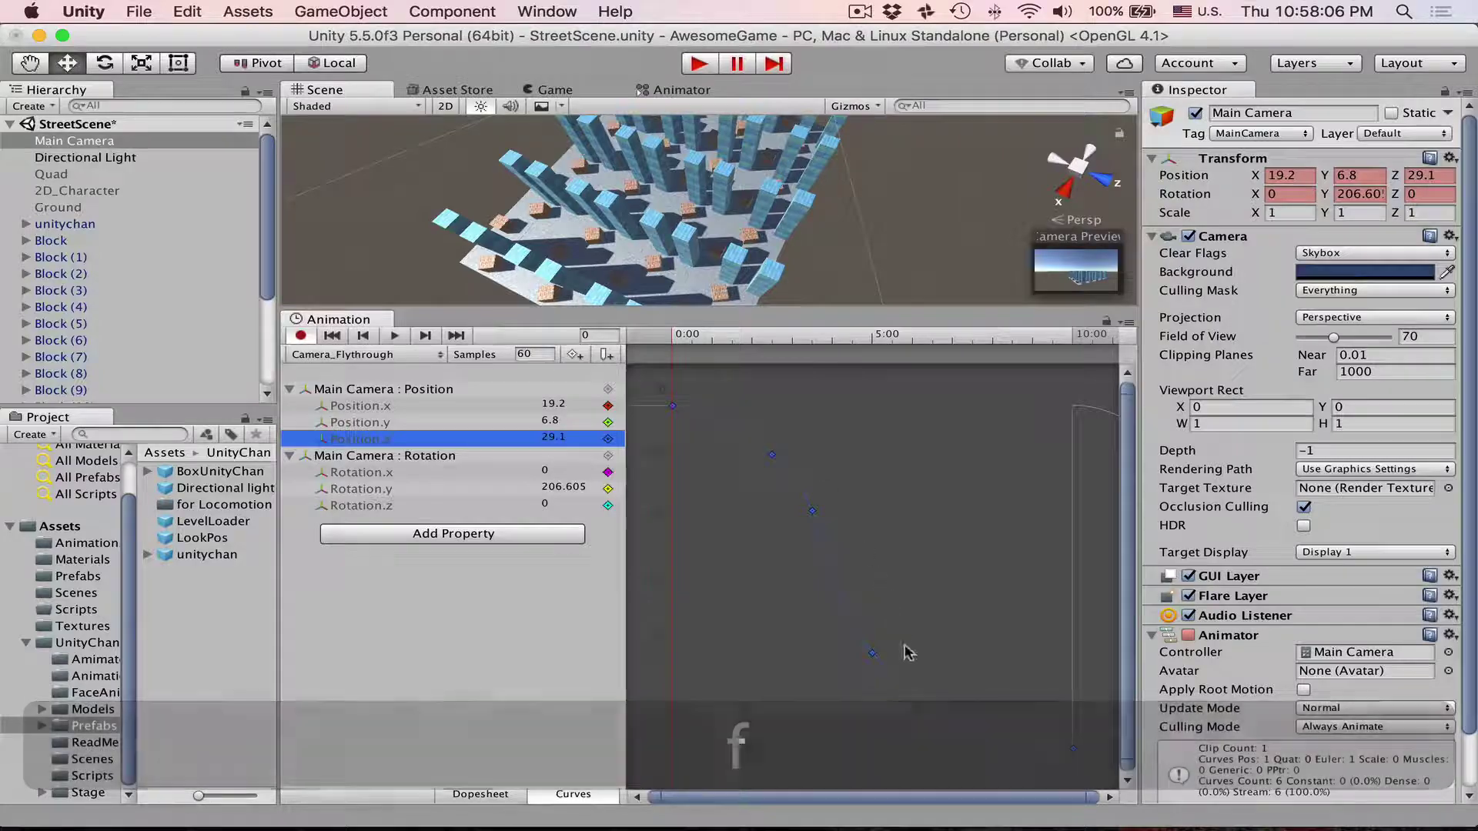
pyautogui.click(750, 433)
pyautogui.press('super+z')
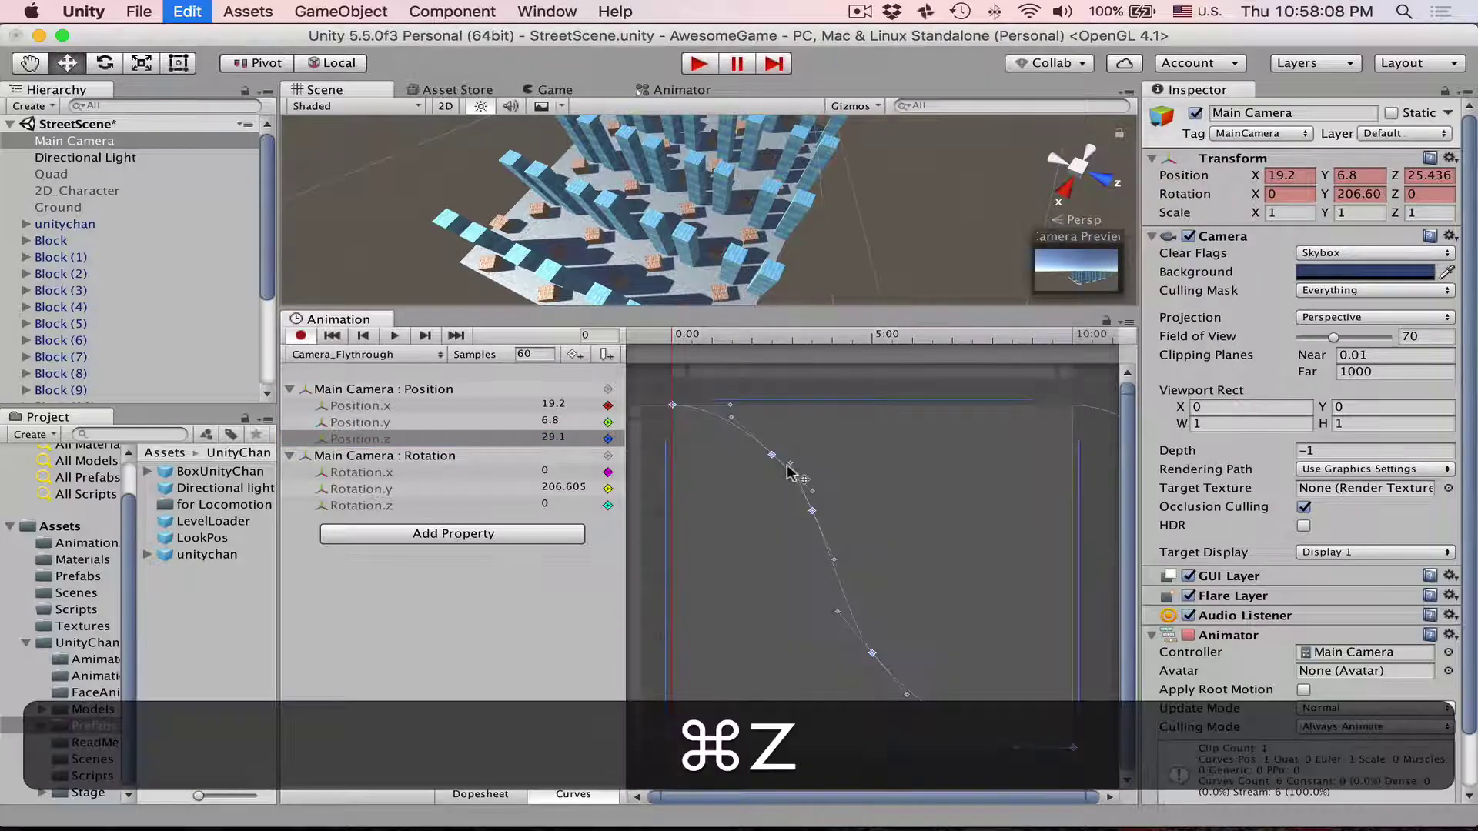
pyautogui.click(776, 455)
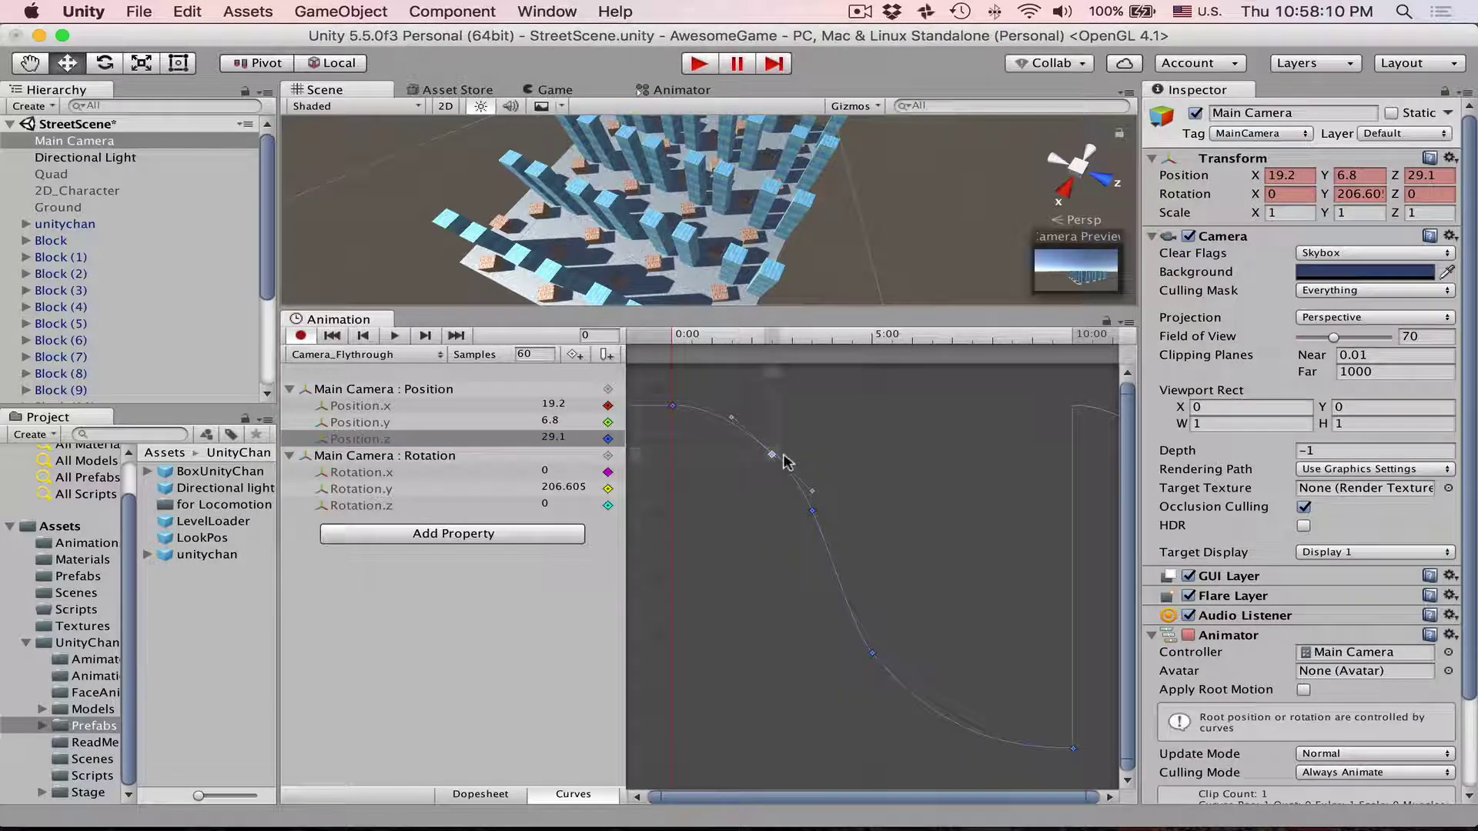
pyautogui.moveTo(772, 454); pyautogui.dragTo(772, 455)
pyautogui.press('shift')
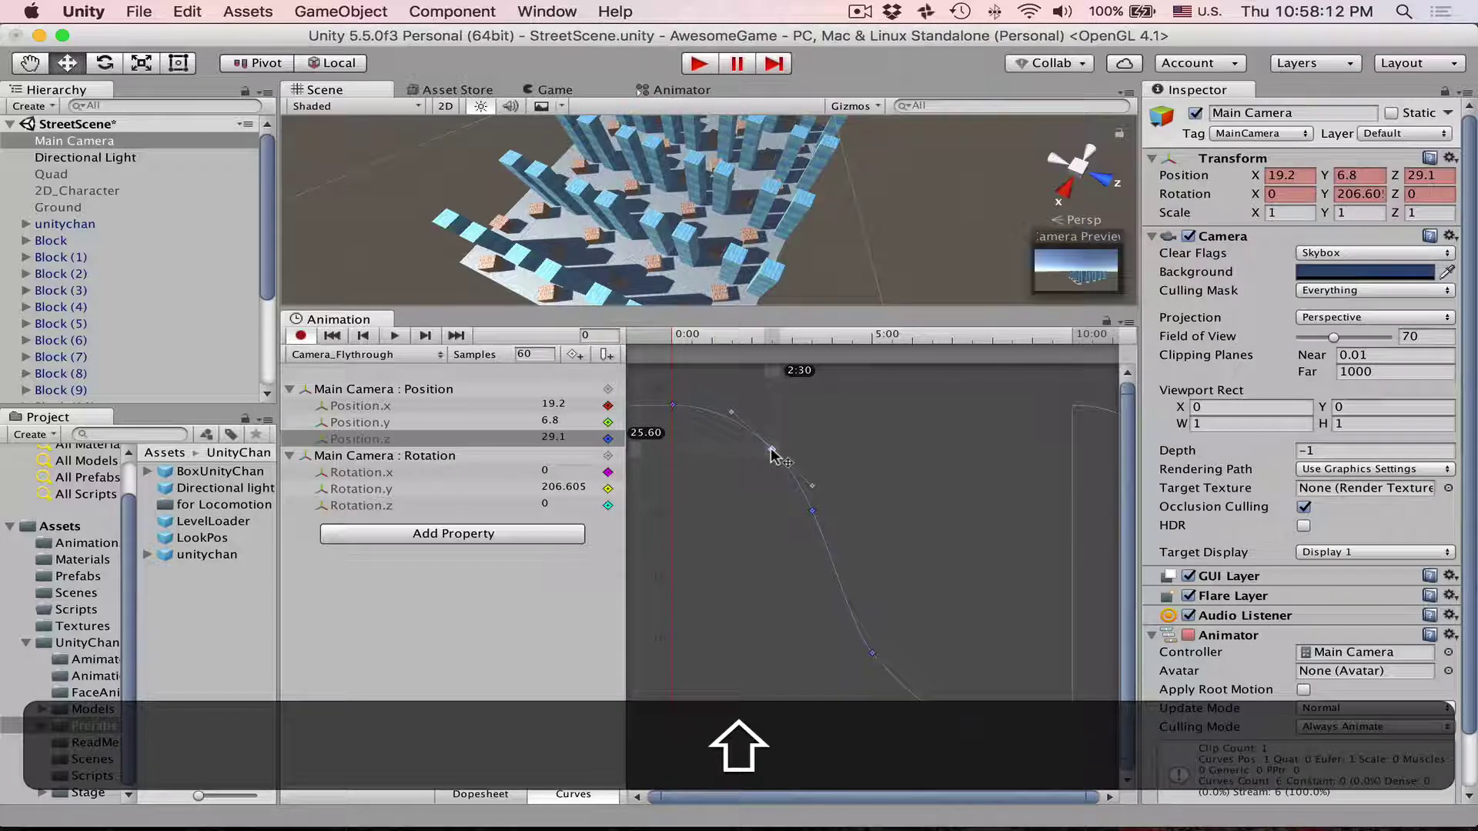
# Try adjusting the Position.z keyframes from 2:30 to 5:00 as a group, undo the change, and clear the selection.
pyautogui.keyDown('shift'); pyautogui.moveTo(722, 394); pyautogui.dragTo(955, 727); pyautogui.keyUp('shift')
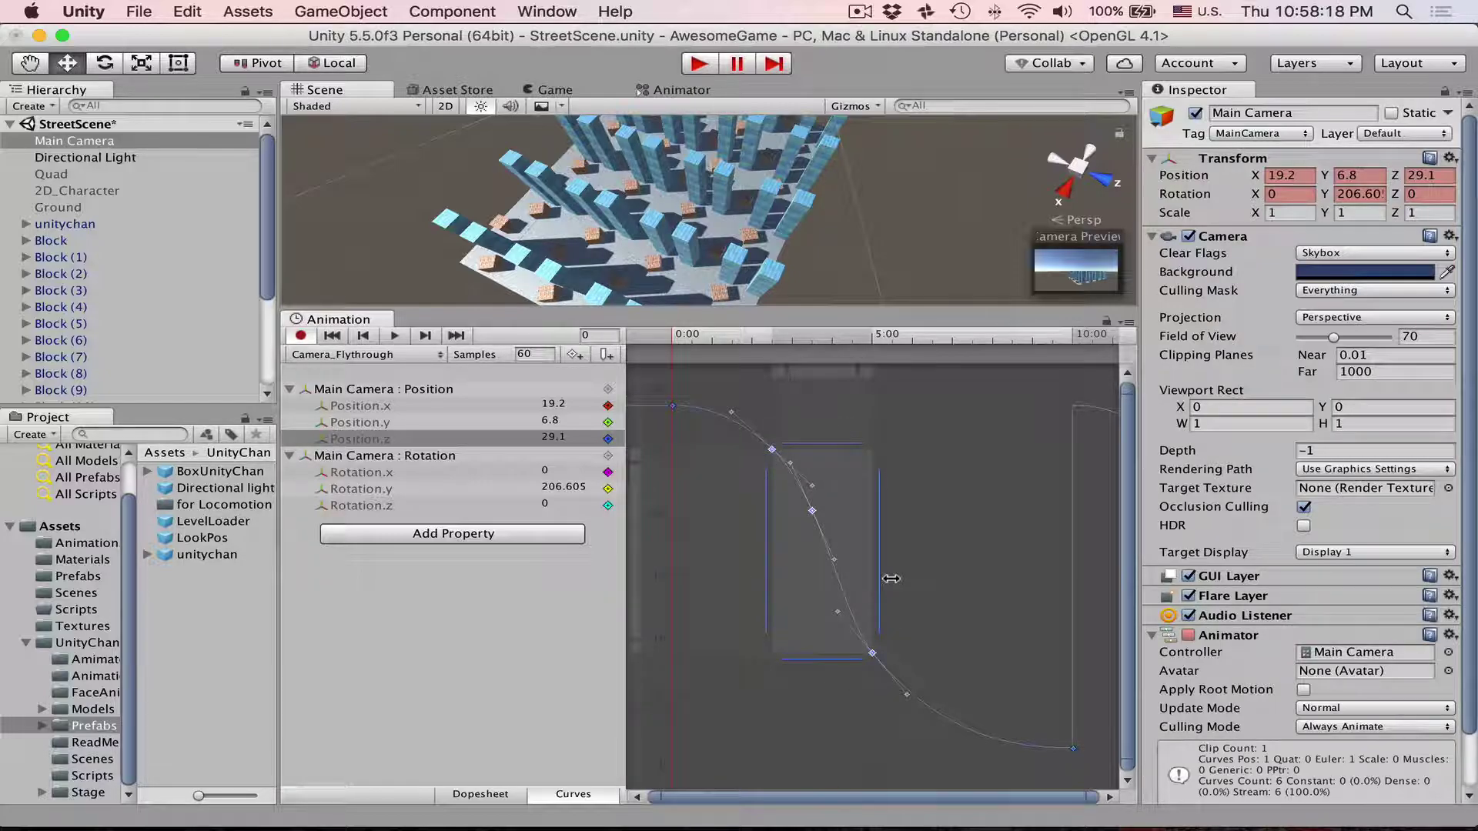
pyautogui.moveTo(767, 573)
pyautogui.mouseDown()
pyautogui.moveTo(1016, 592)
pyautogui.moveTo(767, 591)
pyautogui.mouseUp()
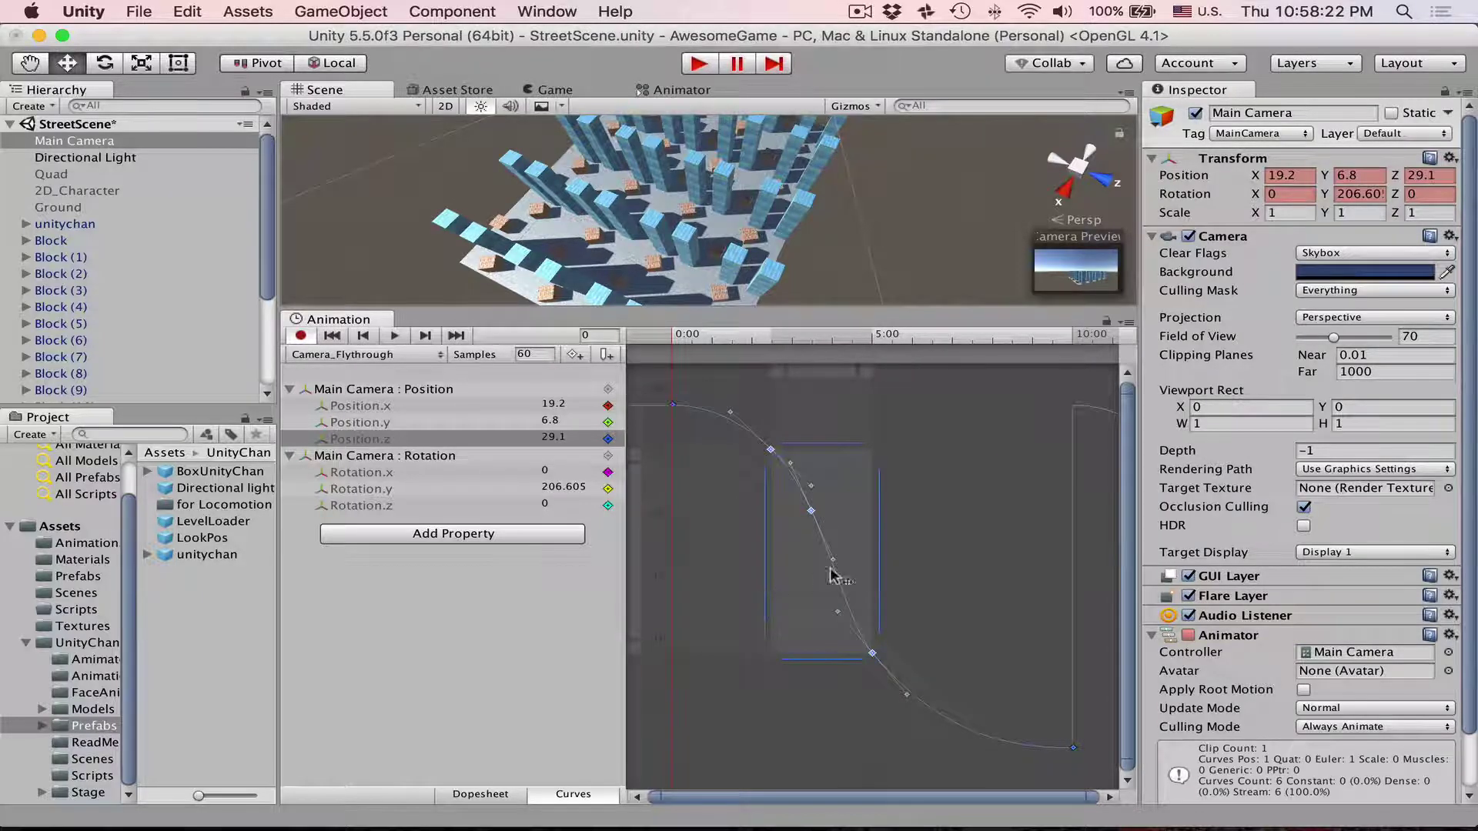
pyautogui.press('super+z')
pyautogui.moveTo(827, 445); pyautogui.dragTo(819, 490)
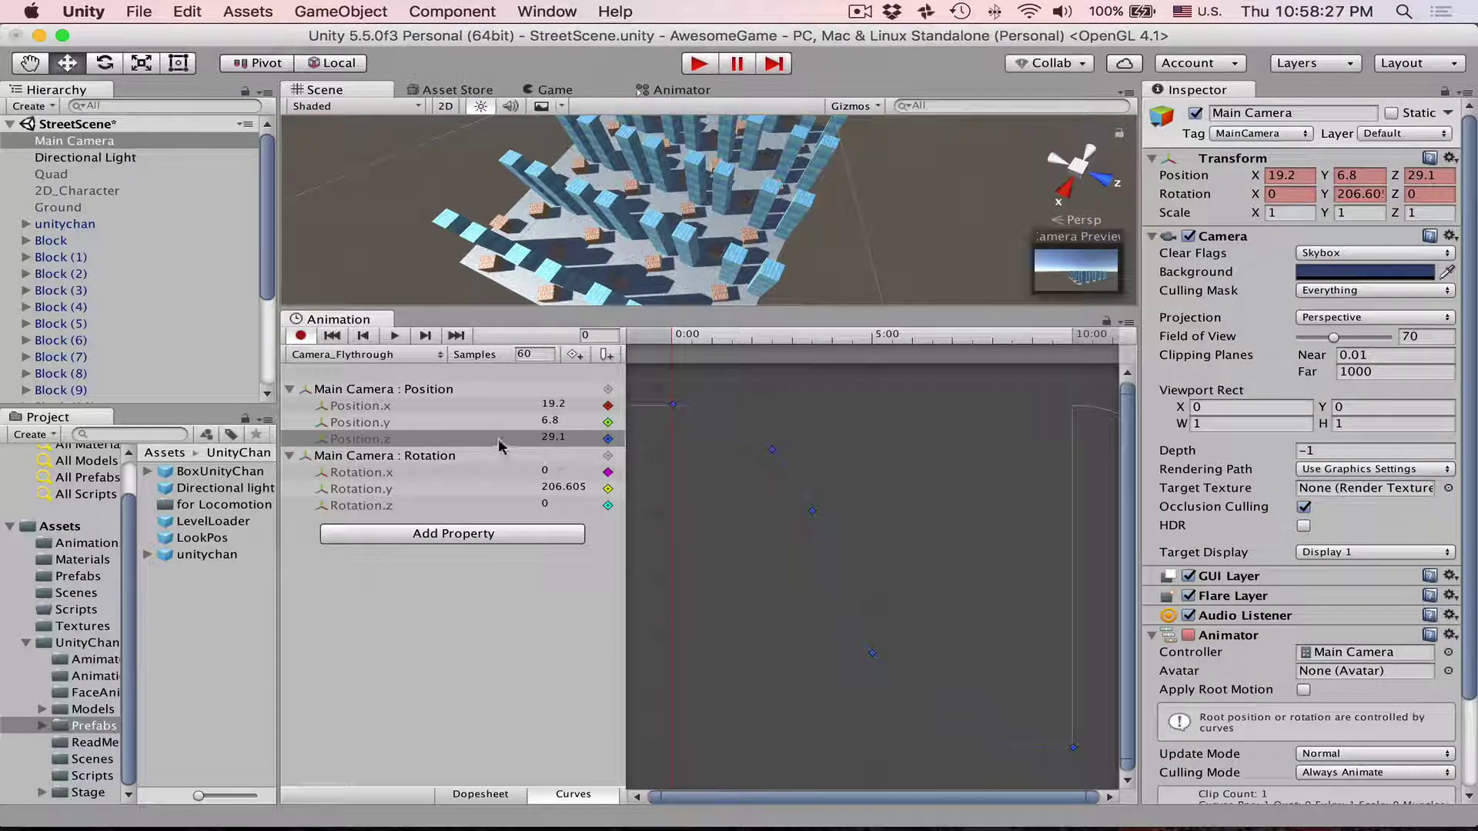
# Isolate and frame the Position.x curve and raise its 5:00 keyframe slightly to ease more gradually toward 10:00.
pyautogui.click(428, 405)
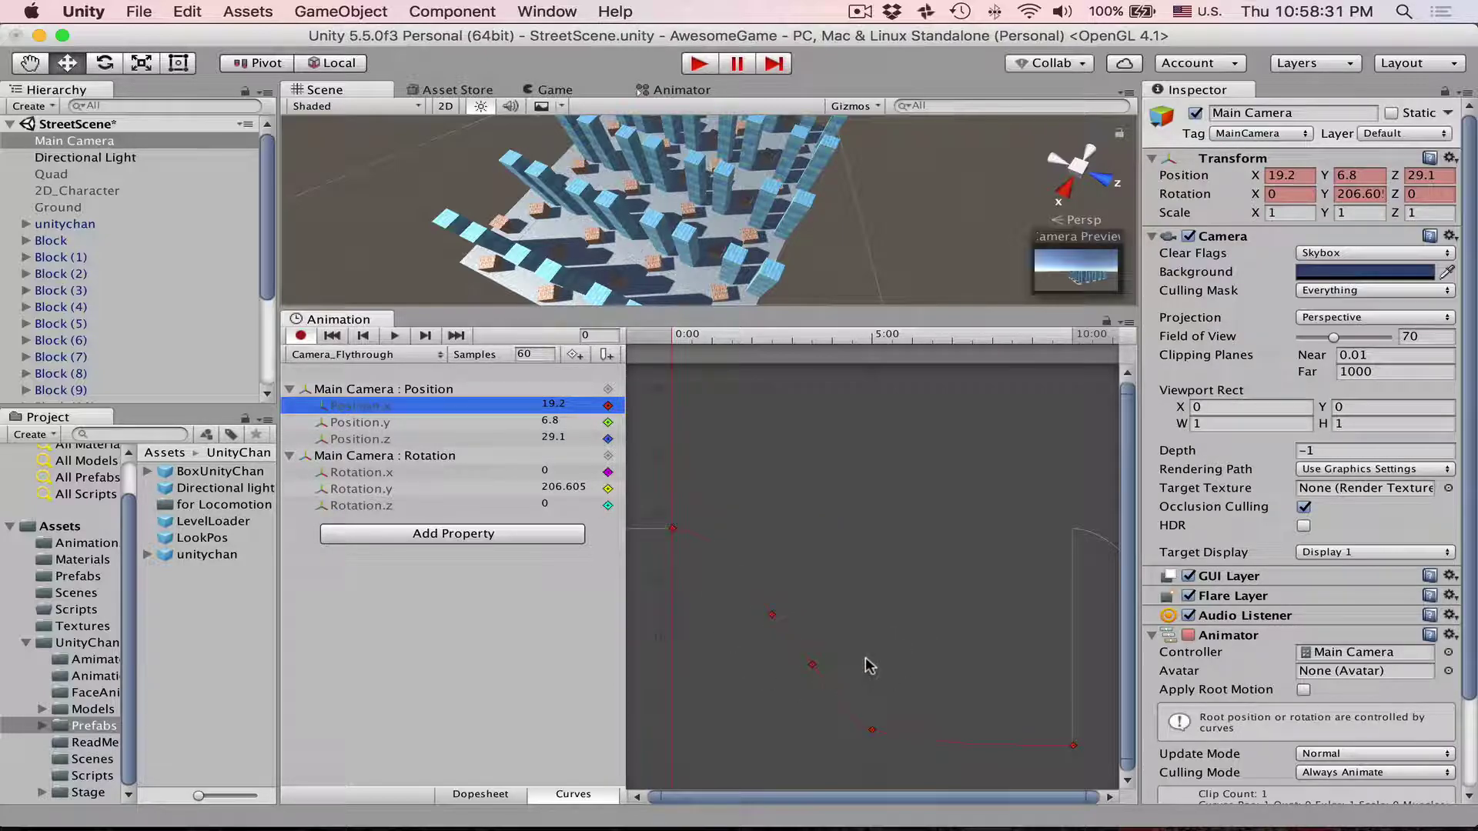
pyautogui.press('f')
pyautogui.moveTo(821, 508); pyautogui.dragTo(781, 521)
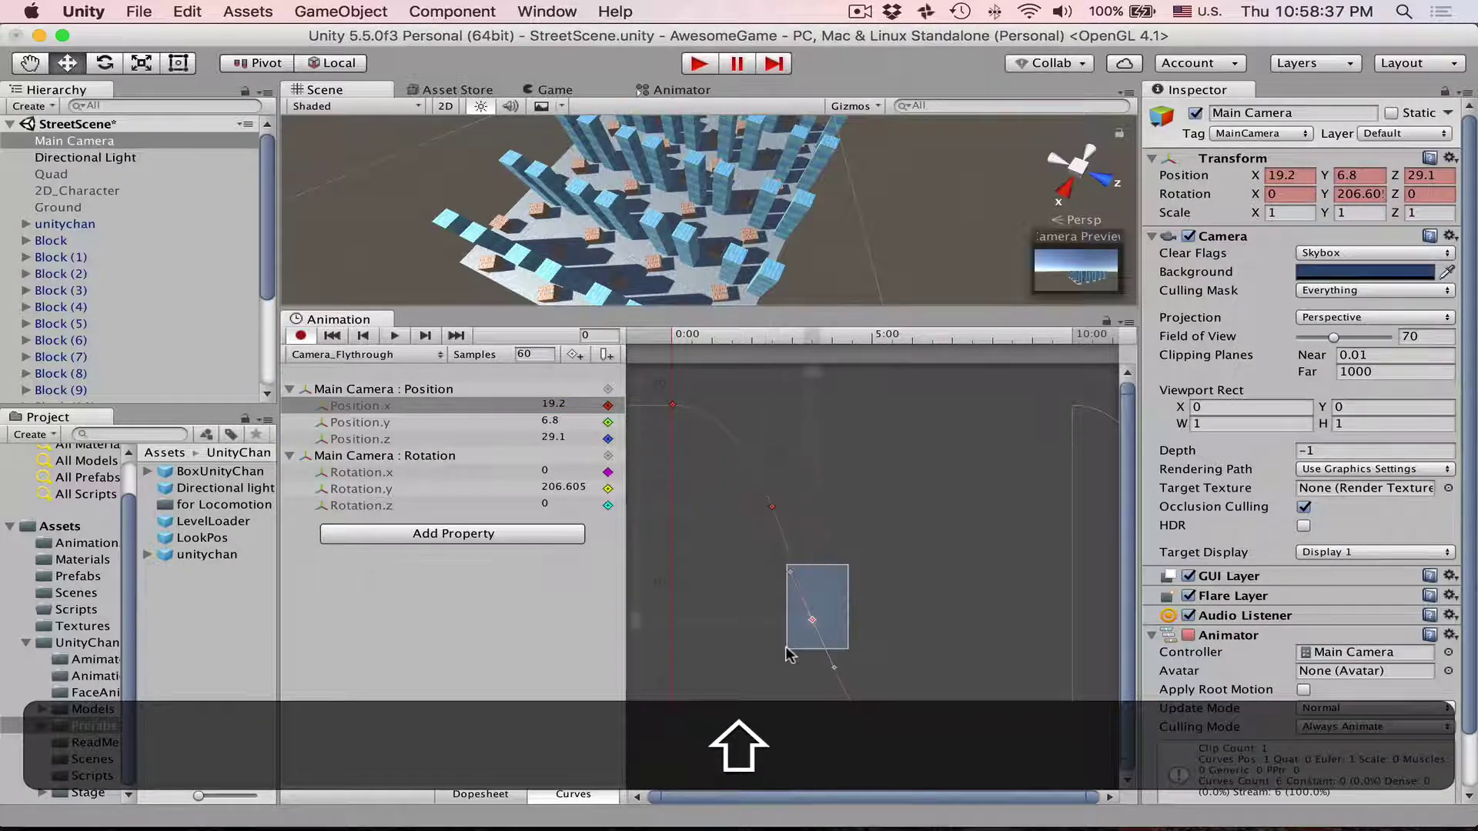
pyautogui.keyDown('shift'); pyautogui.moveTo(790, 654); pyautogui.dragTo(791, 655); pyautogui.keyUp('shift')
pyautogui.click(872, 724)
pyautogui.keyDown('shift'); pyautogui.moveTo(872, 728); pyautogui.dragTo(874, 726); pyautogui.keyUp('shift')
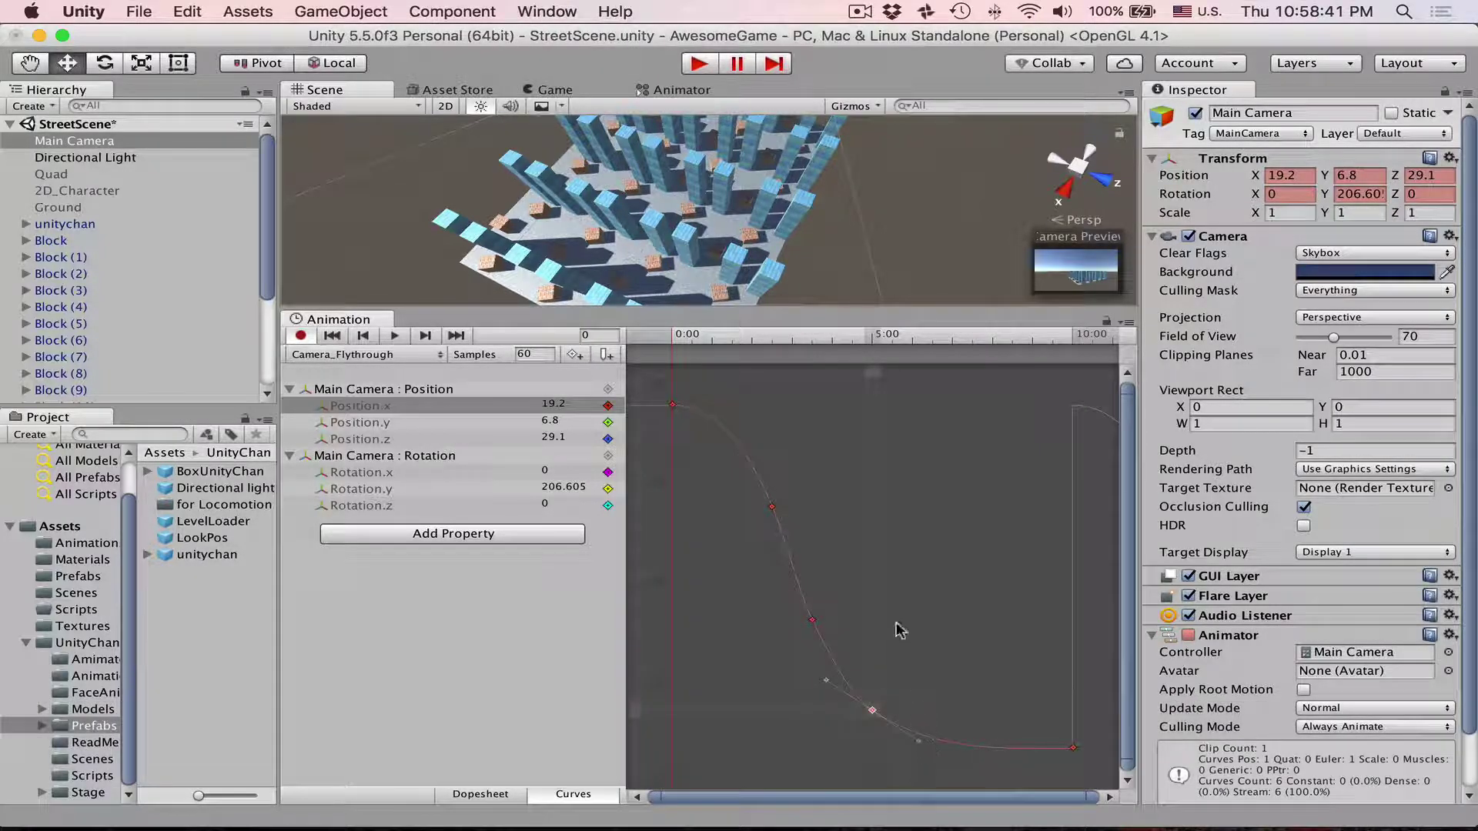
pyautogui.click(812, 619)
pyautogui.press('Delete')
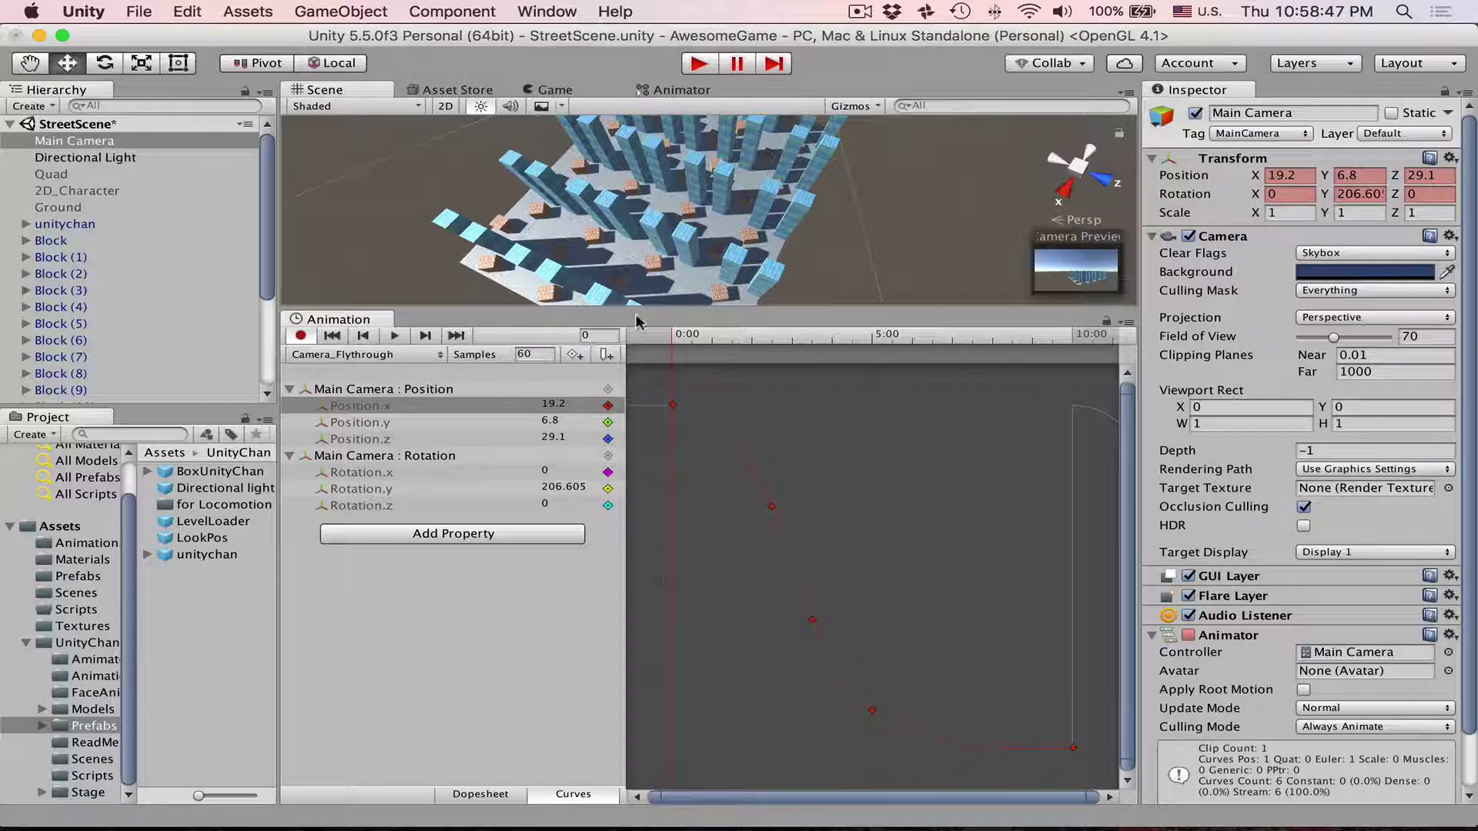
# Shrink the Animation window to enlarge the scene view, and play the scene to preview the smoothed flythrough.
pyautogui.moveTo(640, 309); pyautogui.dragTo(640, 626)
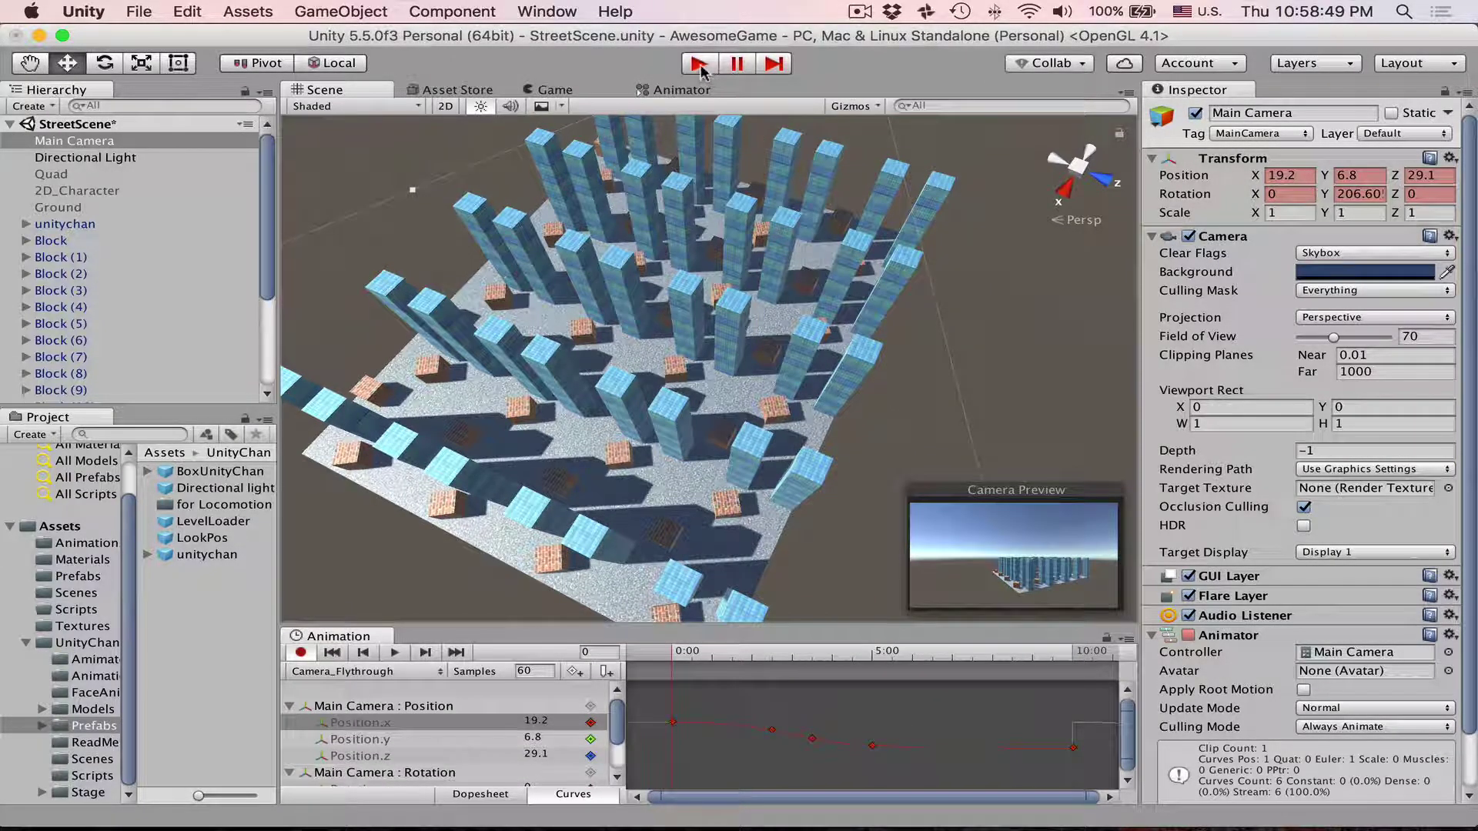
pyautogui.click(698, 64)
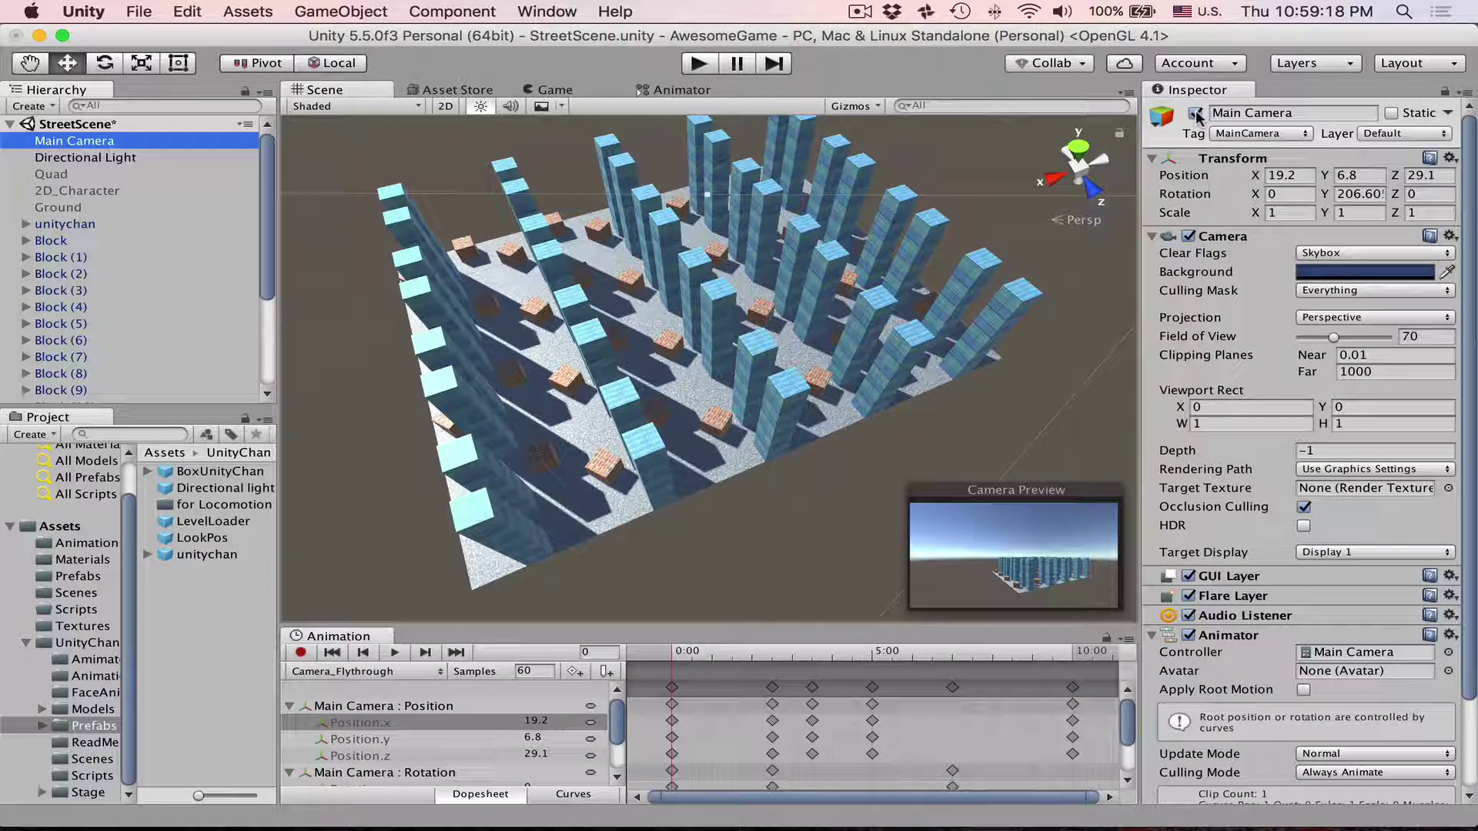
# Deactivate the Main Camera and add a new Camera placed among the blocks at about X 2.94, Y 2.91, Z 2.7.
pyautogui.click(1195, 114)
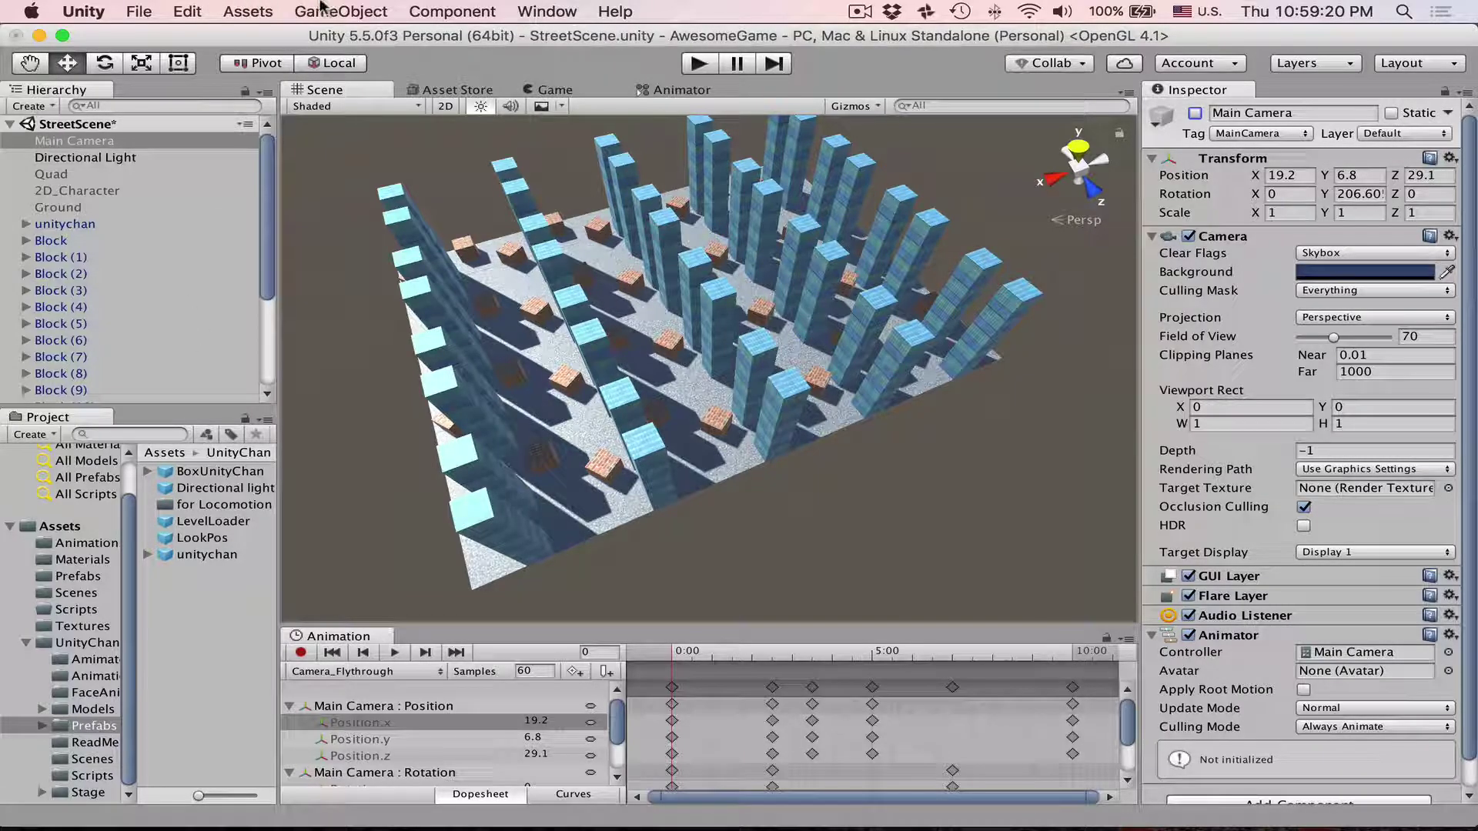
pyautogui.click(322, 9)
pyautogui.click(338, 192)
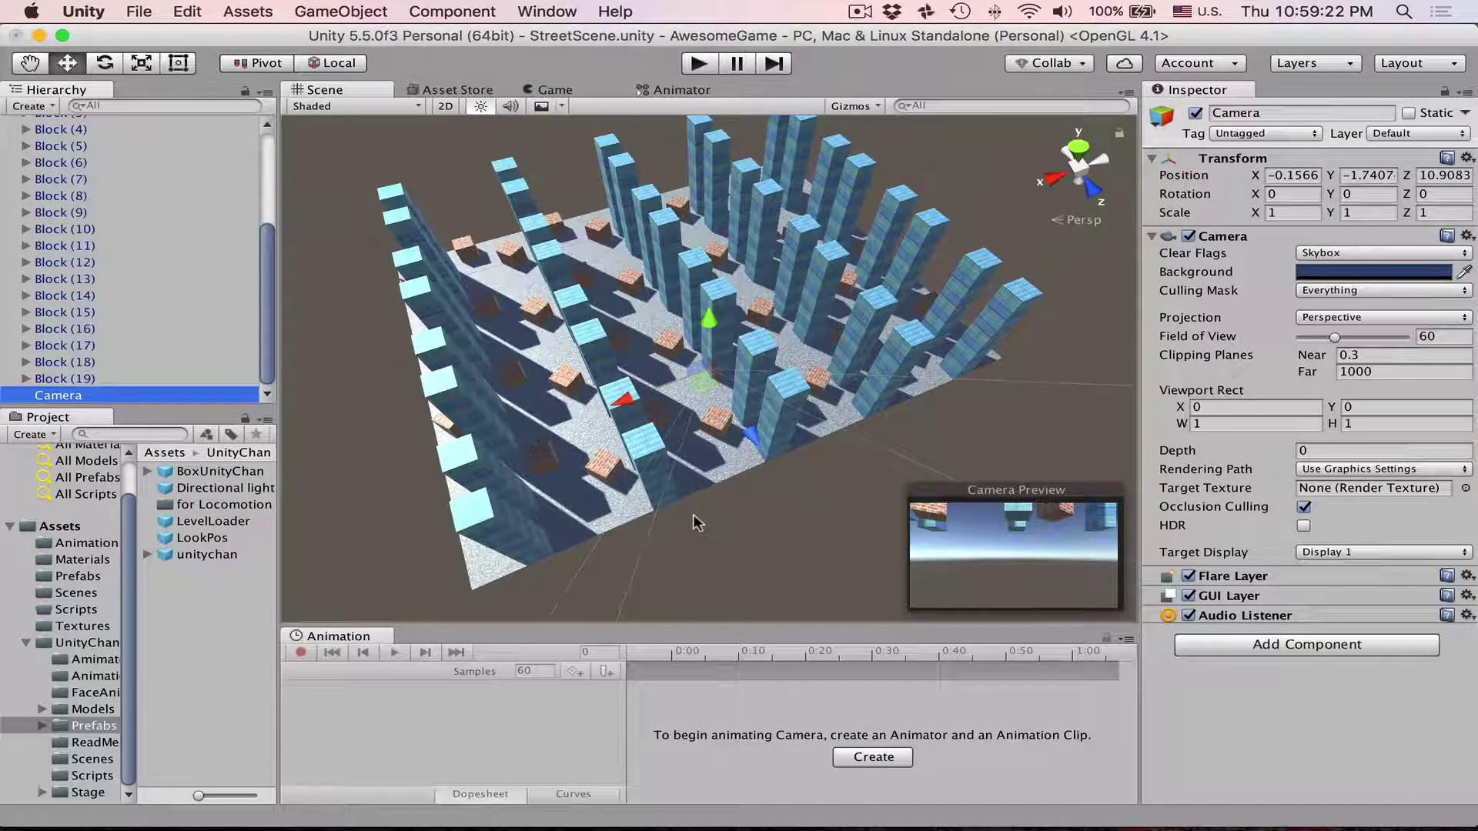
pyautogui.keyDown('alt'); pyautogui.moveTo(705, 463); pyautogui.dragTo(847, 327); pyautogui.keyUp('alt')
# Create an animation clip for the new Camera and save it as cameraTurnAround.anim in the Assets/Animations folder.
pyautogui.click(873, 757)
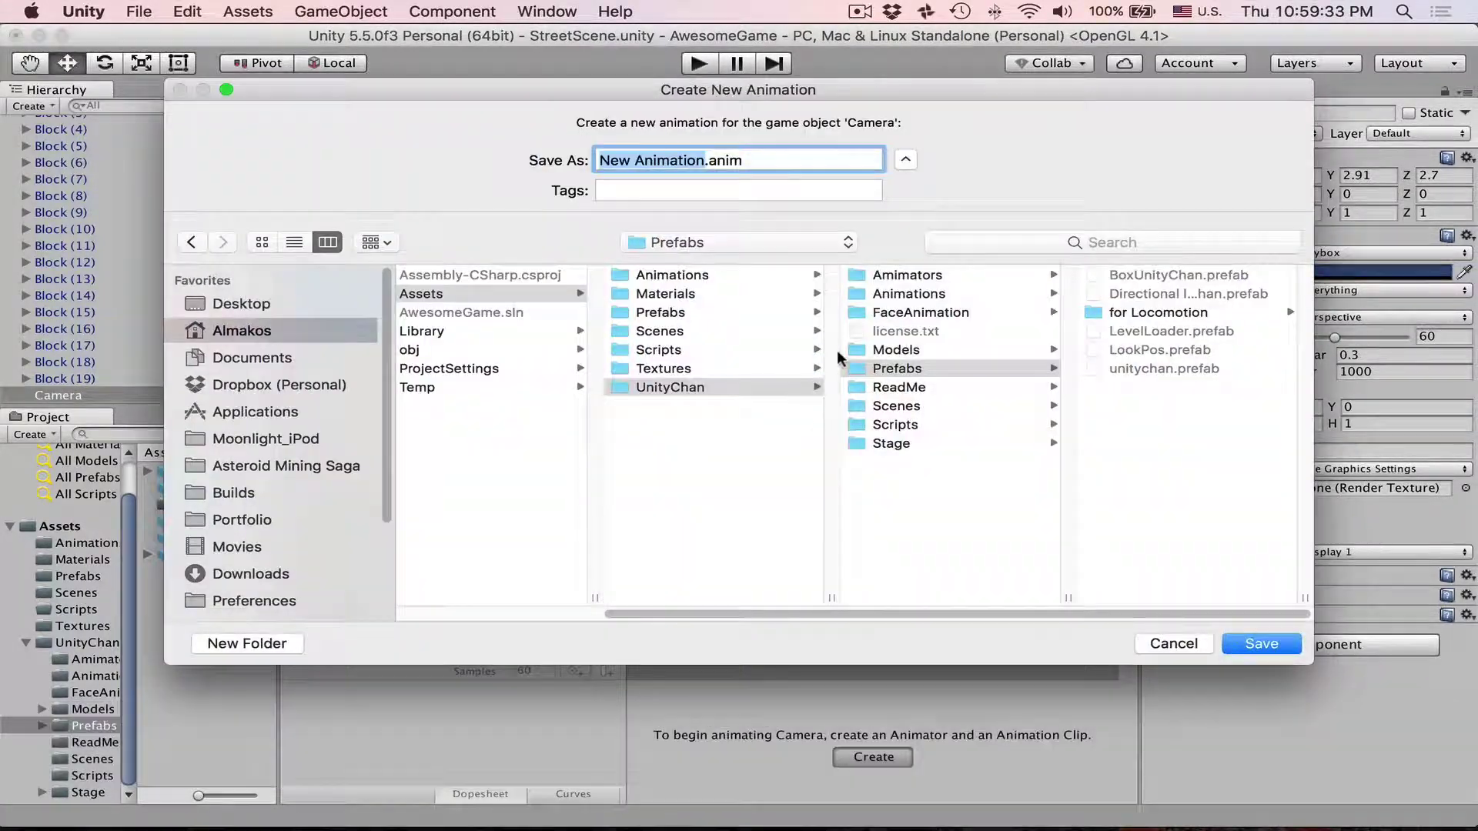
pyautogui.click(948, 282)
pyautogui.click(947, 291)
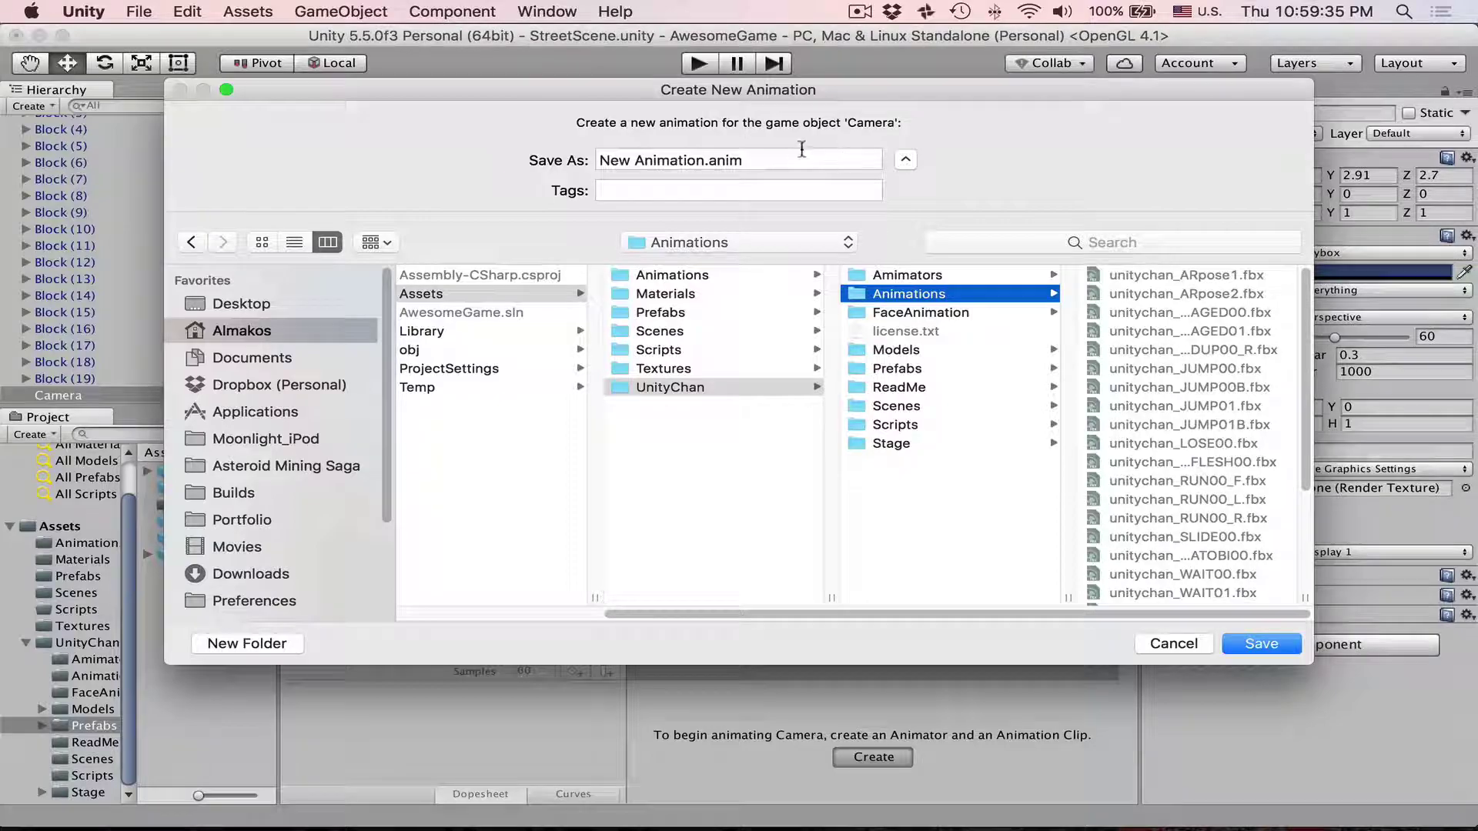
pyautogui.click(674, 276)
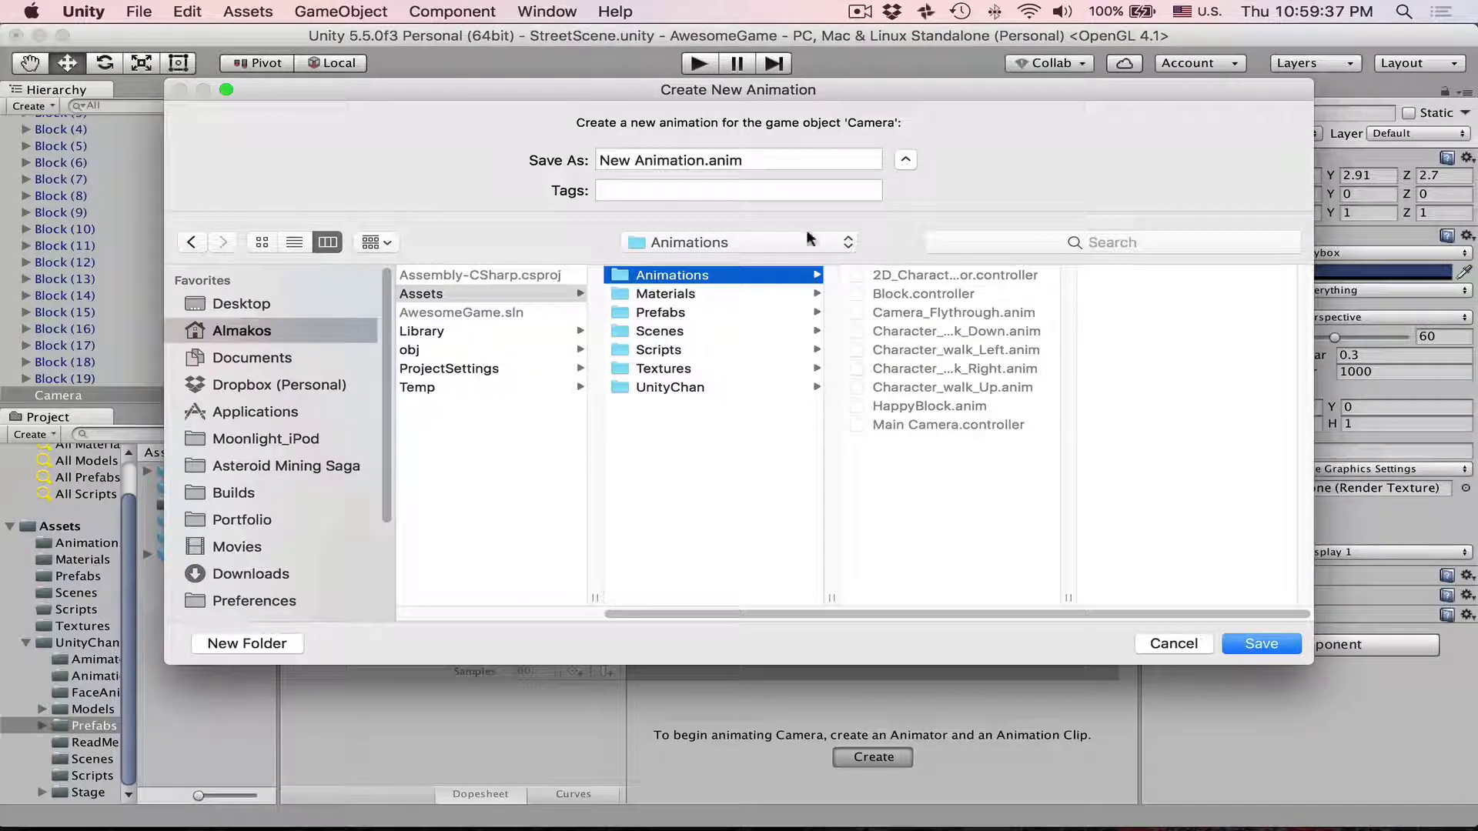
pyautogui.click(694, 160)
pyautogui.write('camerturnAround')
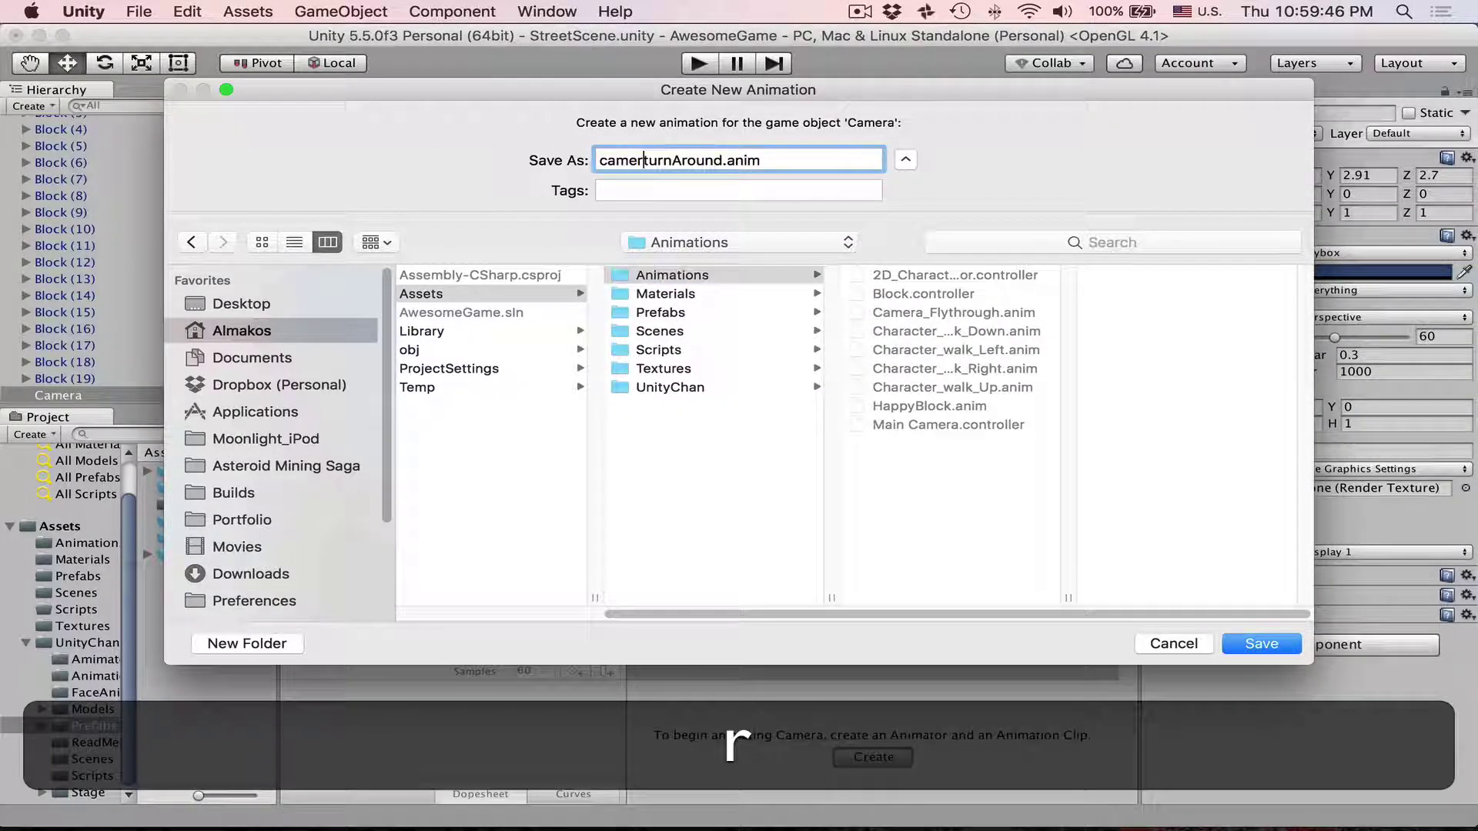
pyautogui.write('a')
pyautogui.hotkey('shift', 'Right')
pyautogui.press('BackSpace')
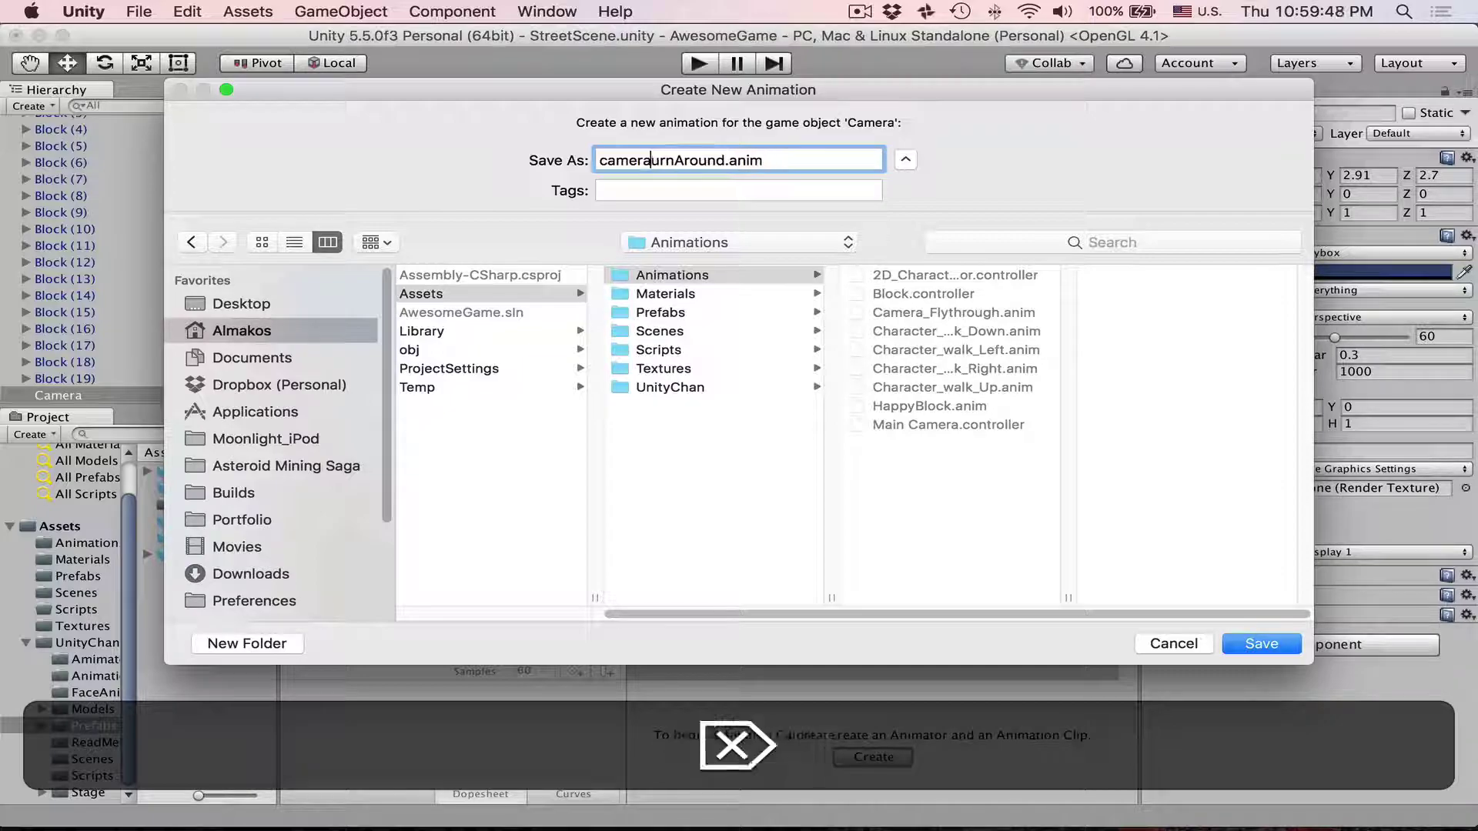
pyautogui.write('T')
pyautogui.hotkey('shift', 'Return')
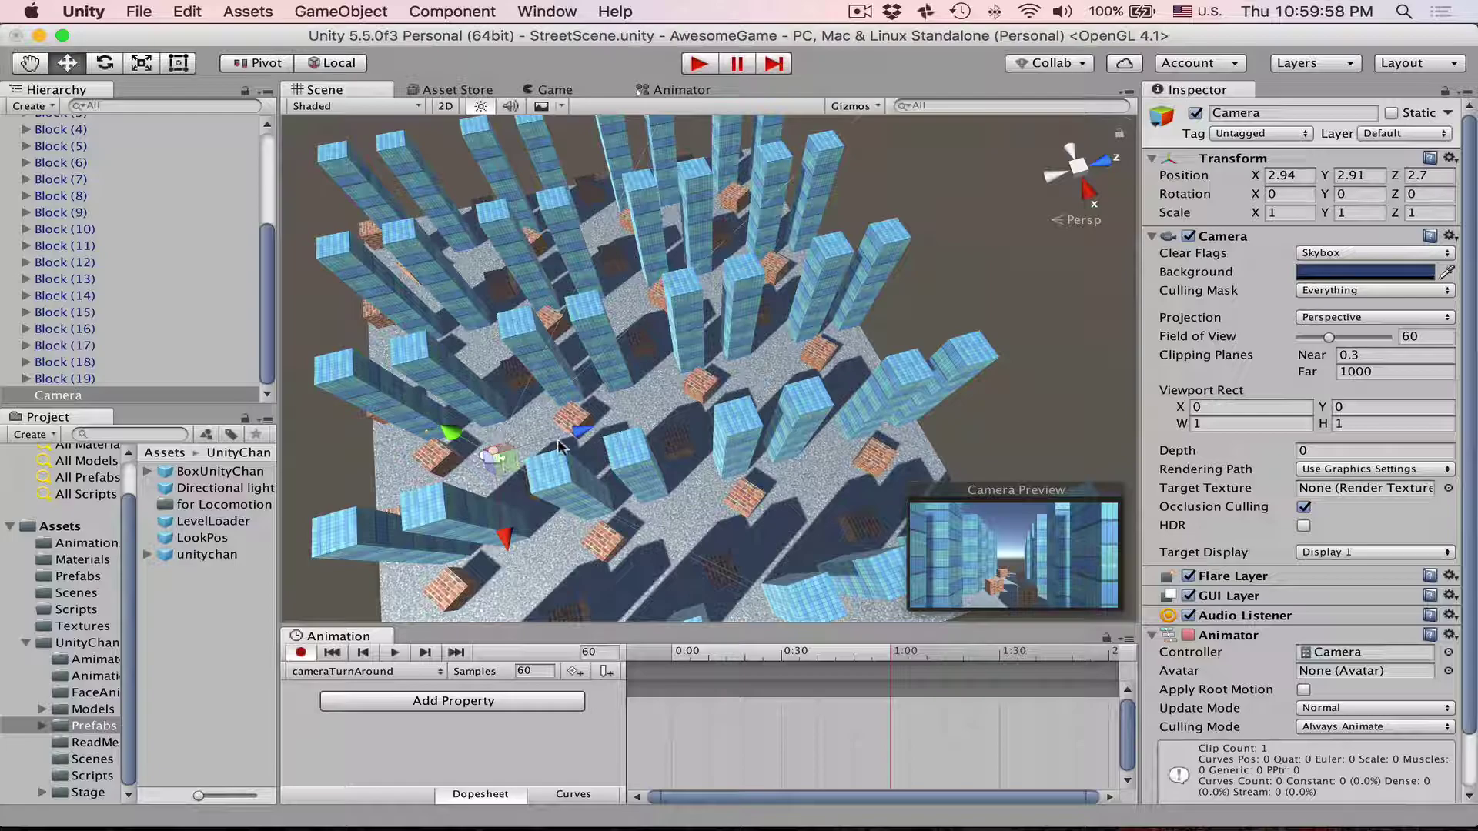
# At 1:00, key the Camera moved forward to about X 2.83, Z 7.07 and turned to about 359.42 degrees in Y.
pyautogui.moveTo(506, 462); pyautogui.dragTo(638, 415)
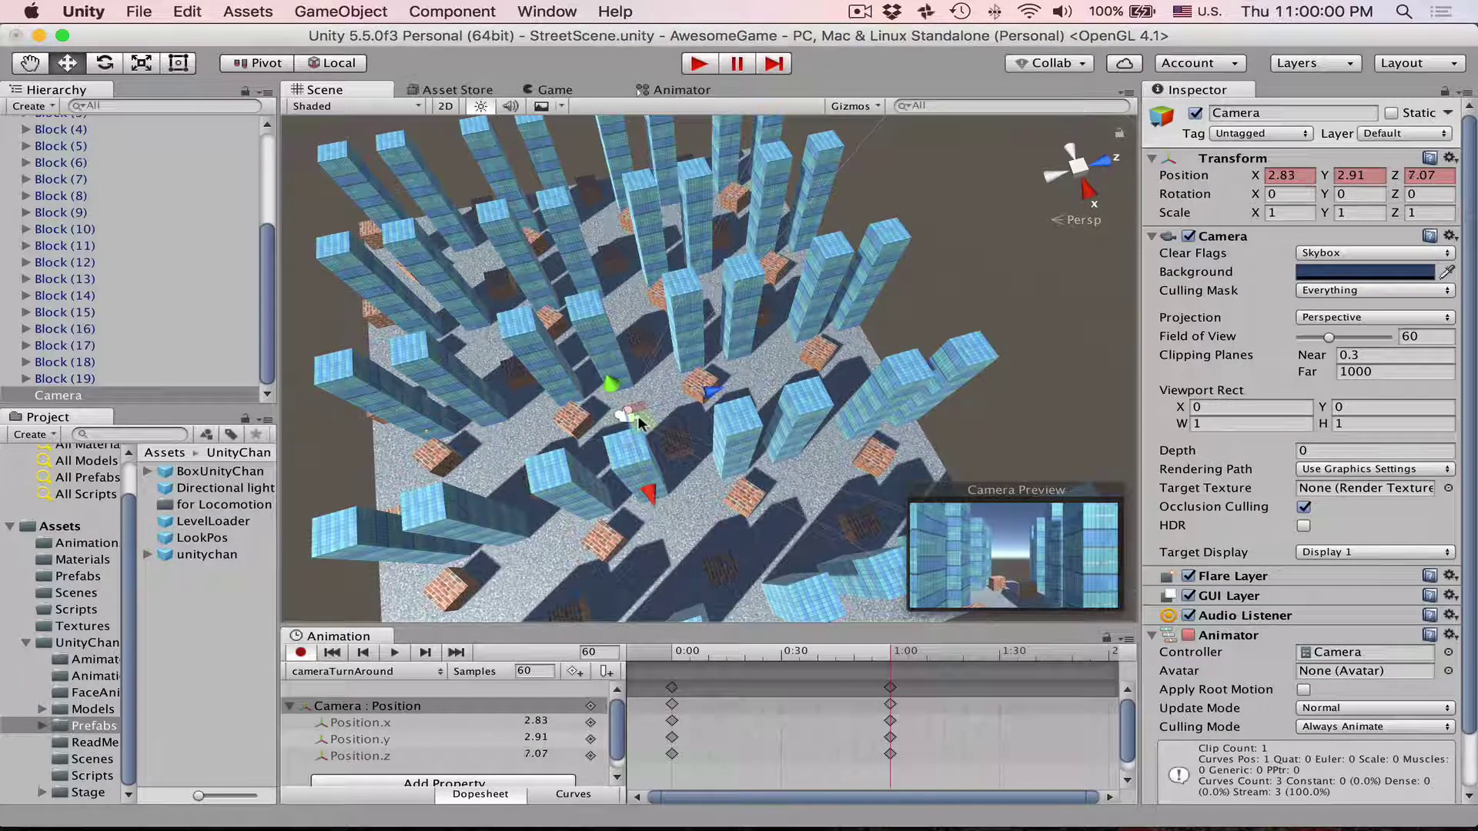
pyautogui.press('e')
pyautogui.moveTo(672, 481); pyautogui.dragTo(674, 481)
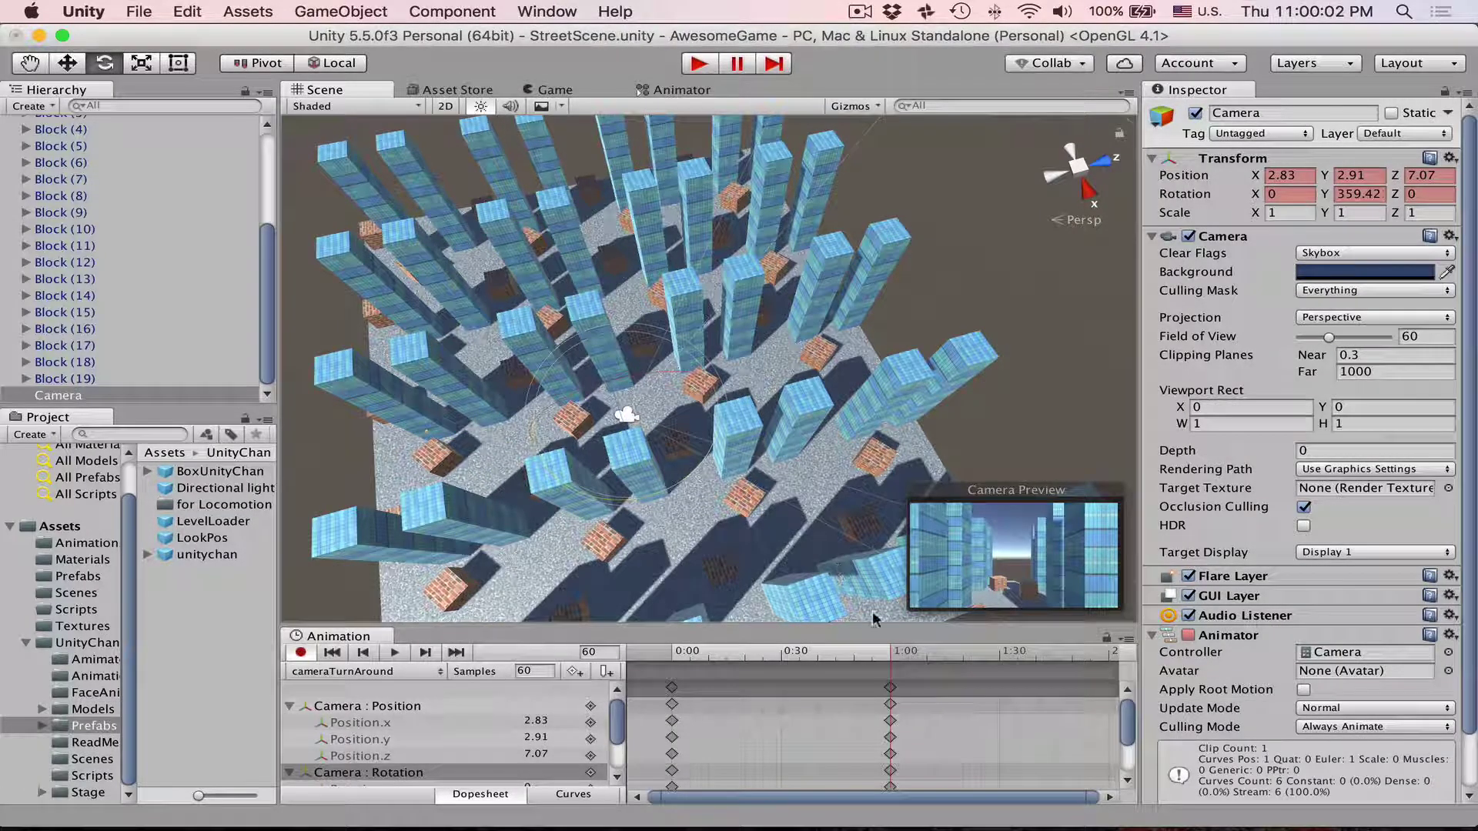
# At 2:00, key the Camera rotated to about 455.17 degrees in Y and moved to about X 6.47, Z 8.41.
pyautogui.scroll(-3, 968, 705)
pyautogui.click(913, 654)
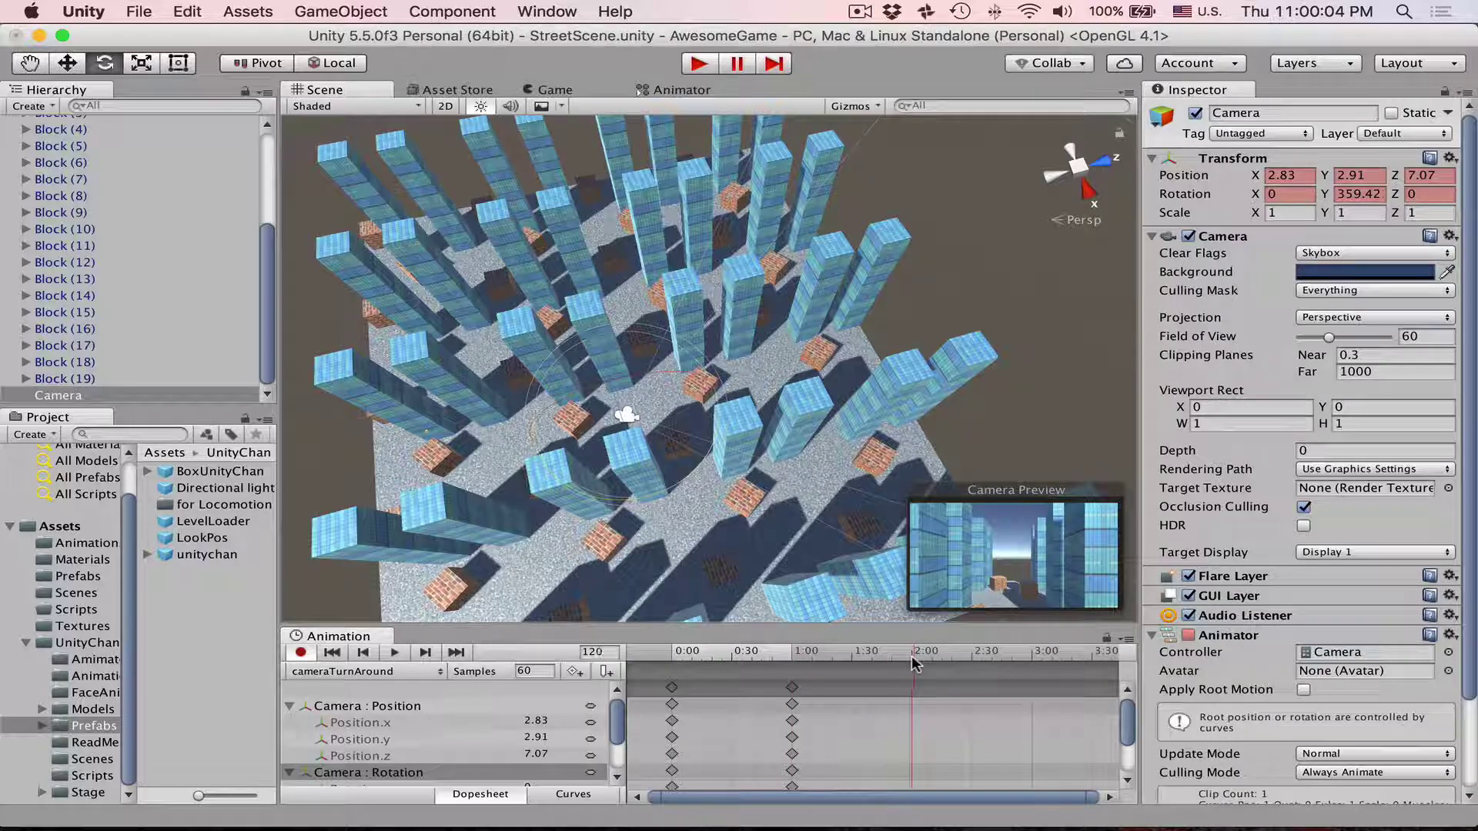
pyautogui.press('e')
pyautogui.moveTo(691, 470); pyautogui.dragTo(408, 609)
pyautogui.press('w')
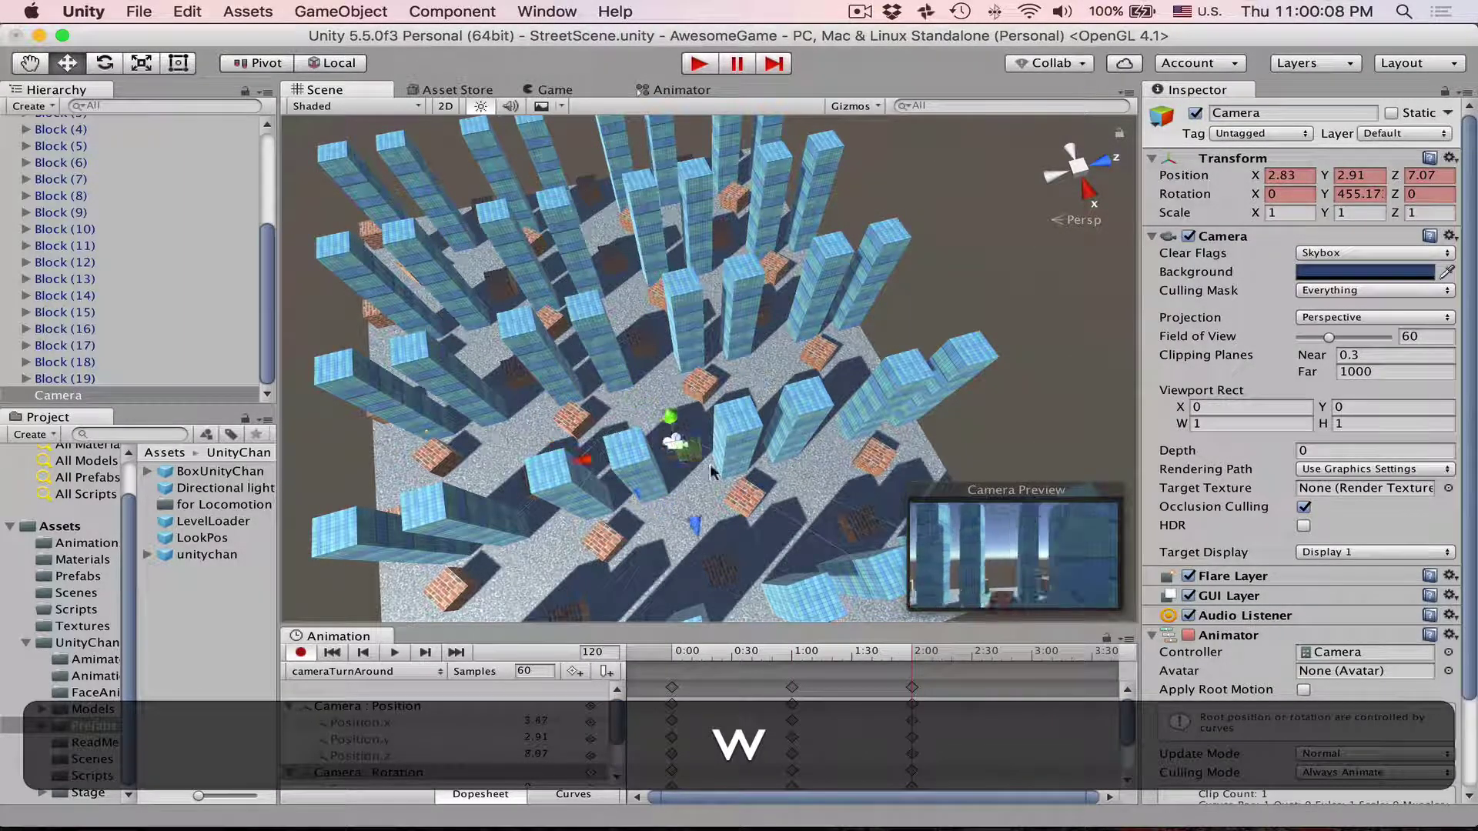
pyautogui.moveTo(709, 463); pyautogui.dragTo(714, 514)
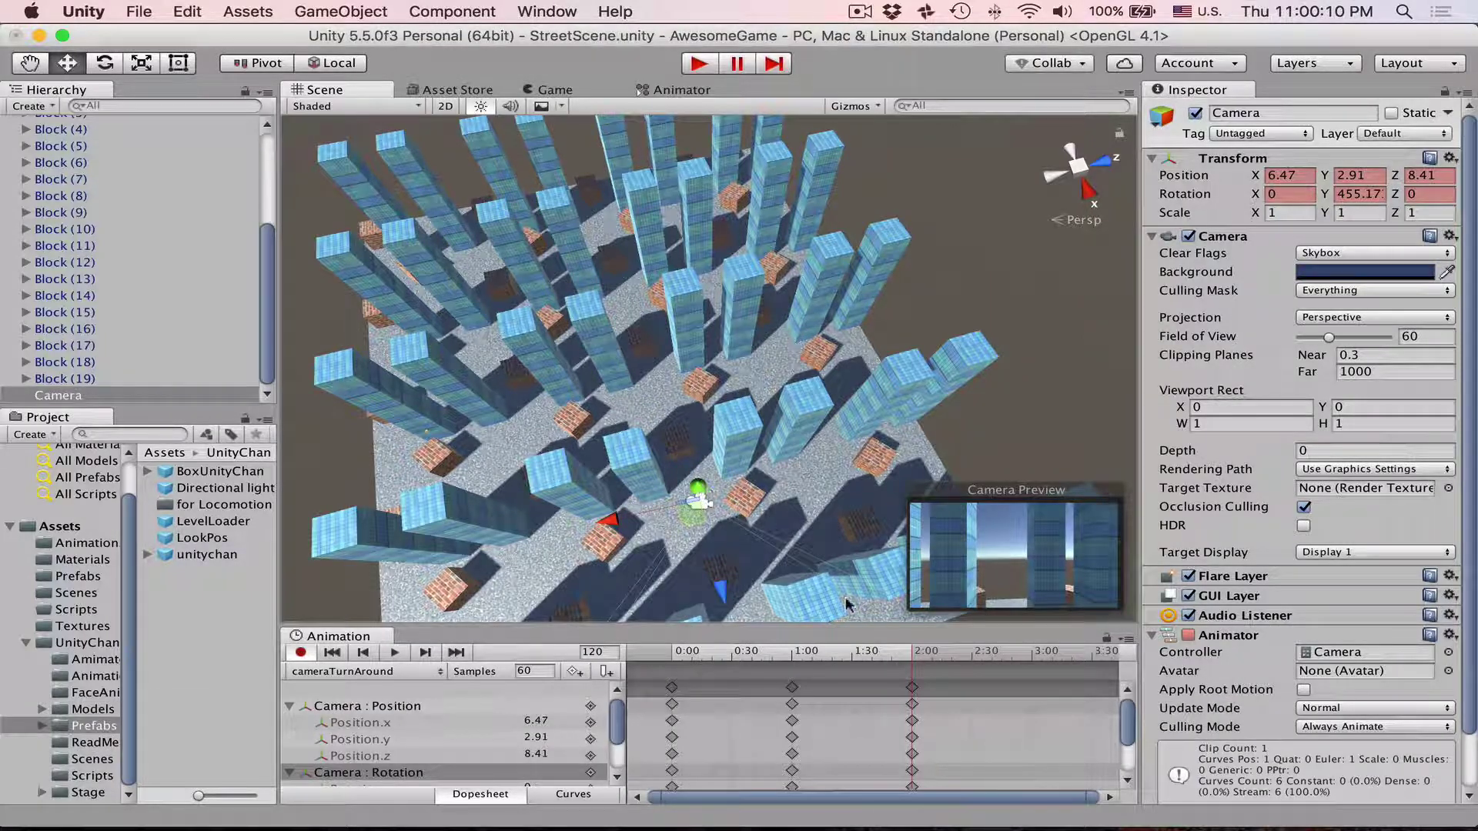
# At 3:00, key the Camera rotated to about 623.85 degrees in Y at about X 5.58, Z 8.62, and scrub back to 0:00.
pyautogui.click(1015, 664)
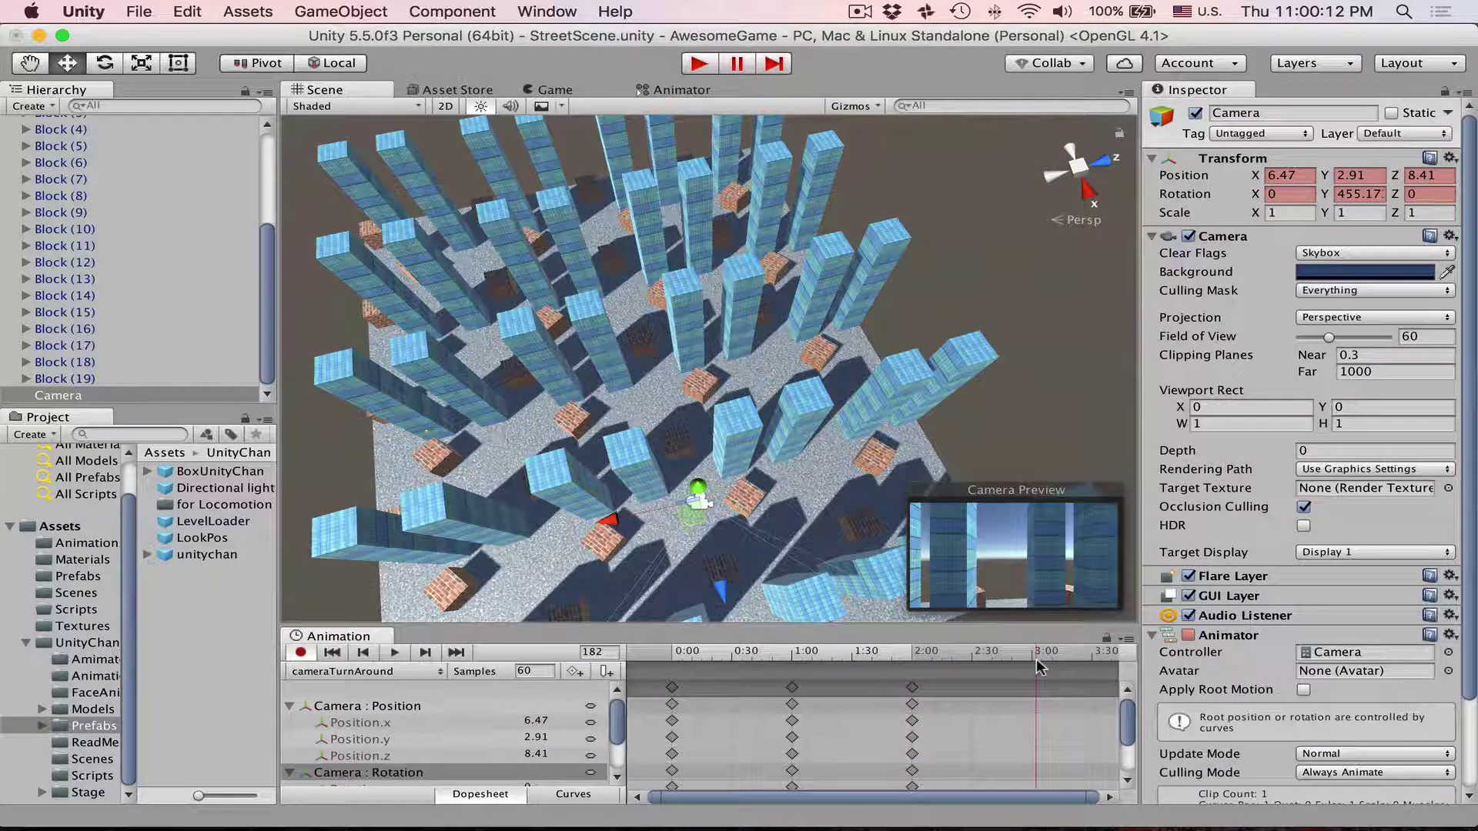
pyautogui.press('e')
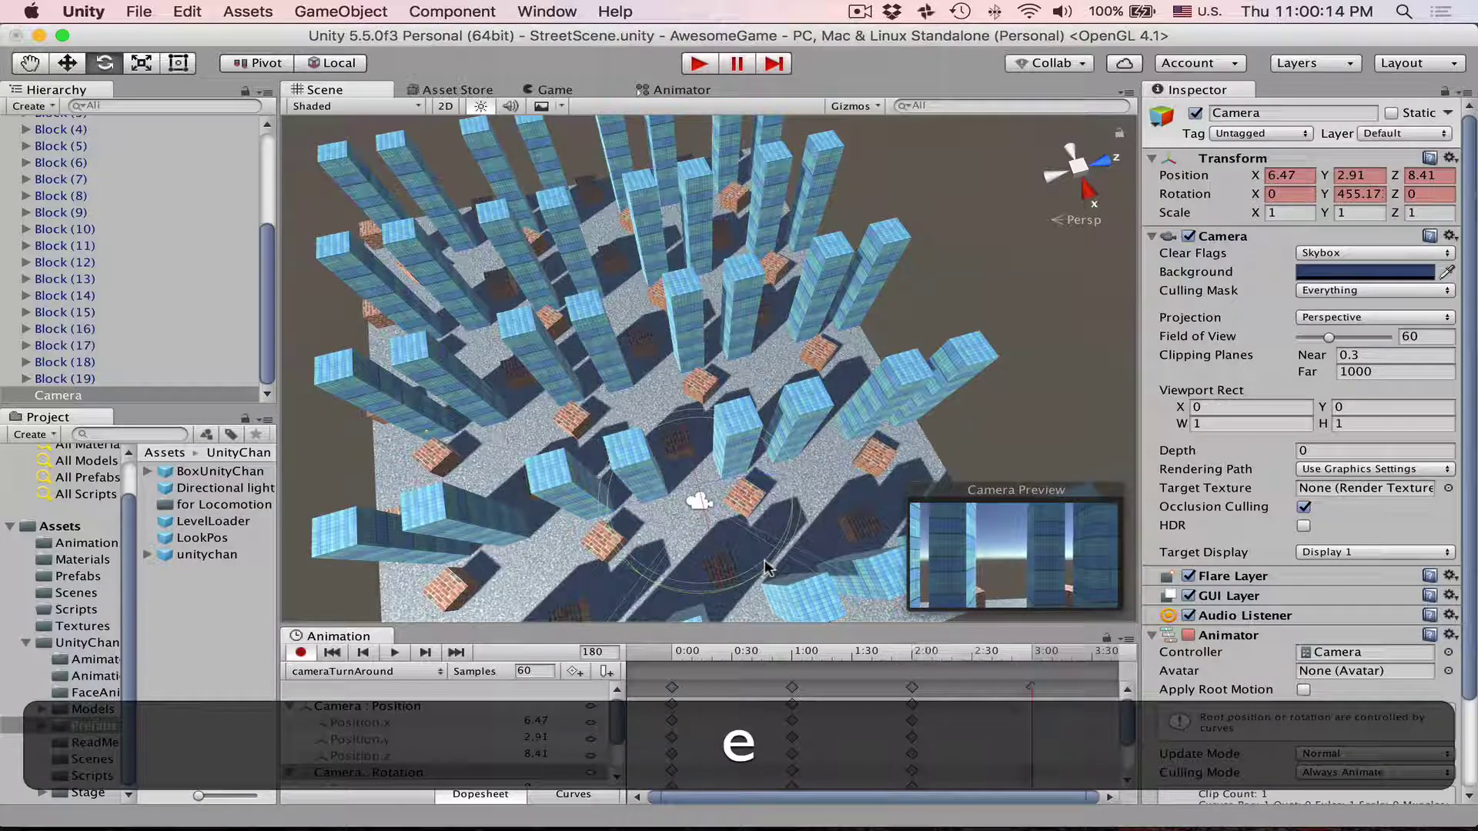
pyautogui.moveTo(764, 559); pyautogui.dragTo(121, 551)
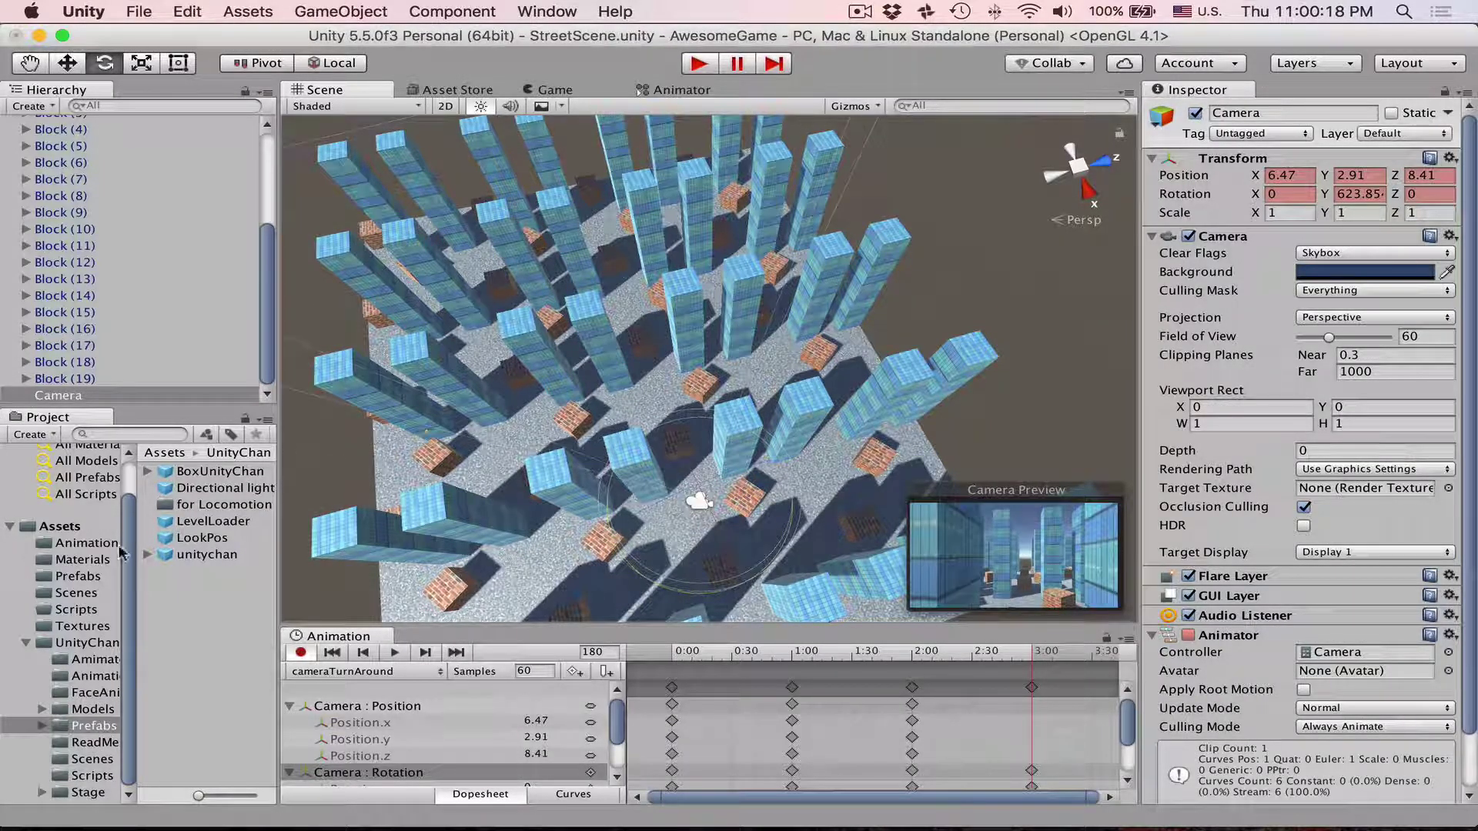
pyautogui.press('w')
pyautogui.moveTo(690, 511); pyautogui.dragTo(688, 482)
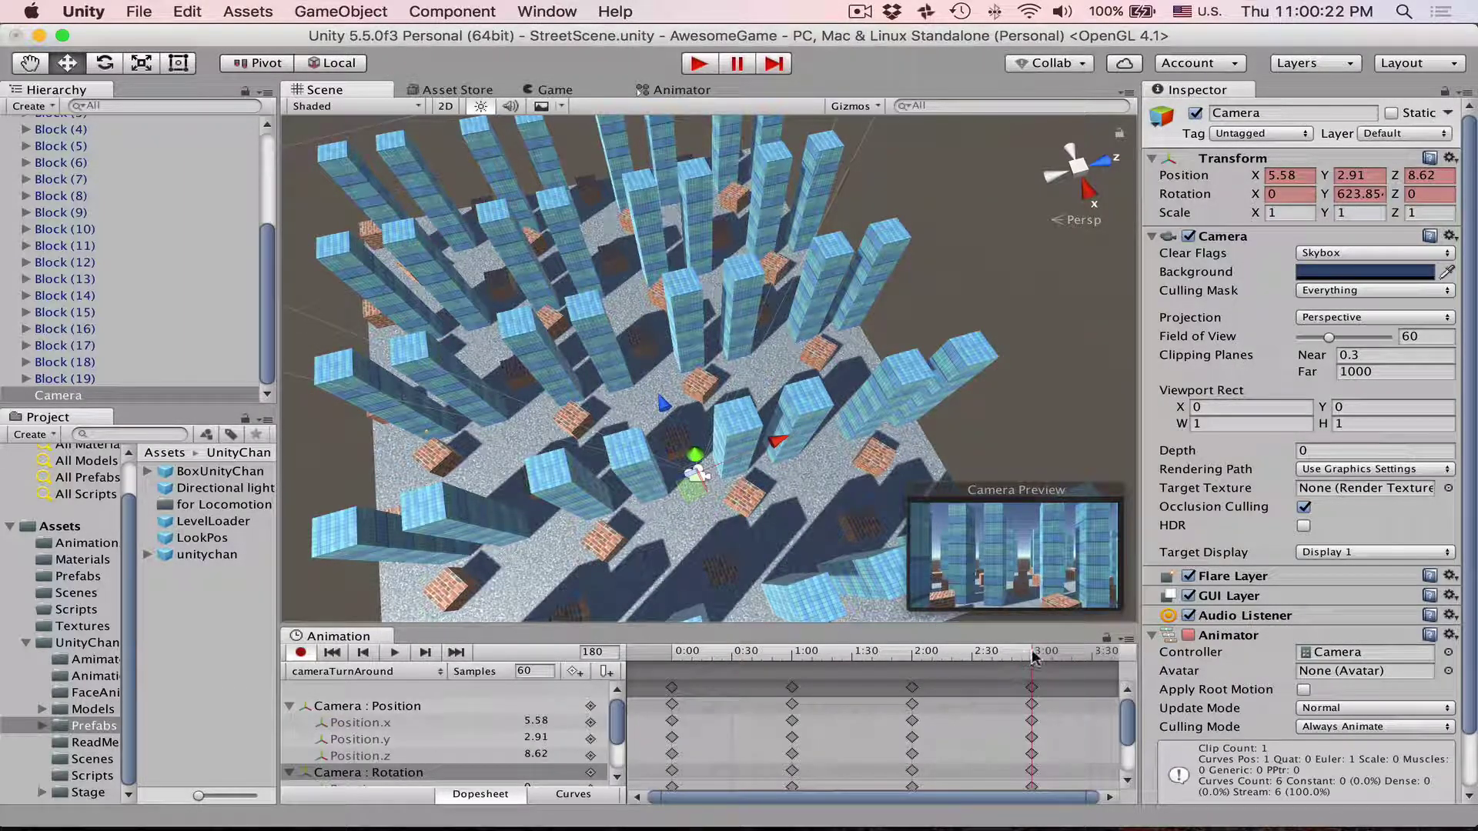
pyautogui.moveTo(1030, 658); pyautogui.dragTo(589, 727)
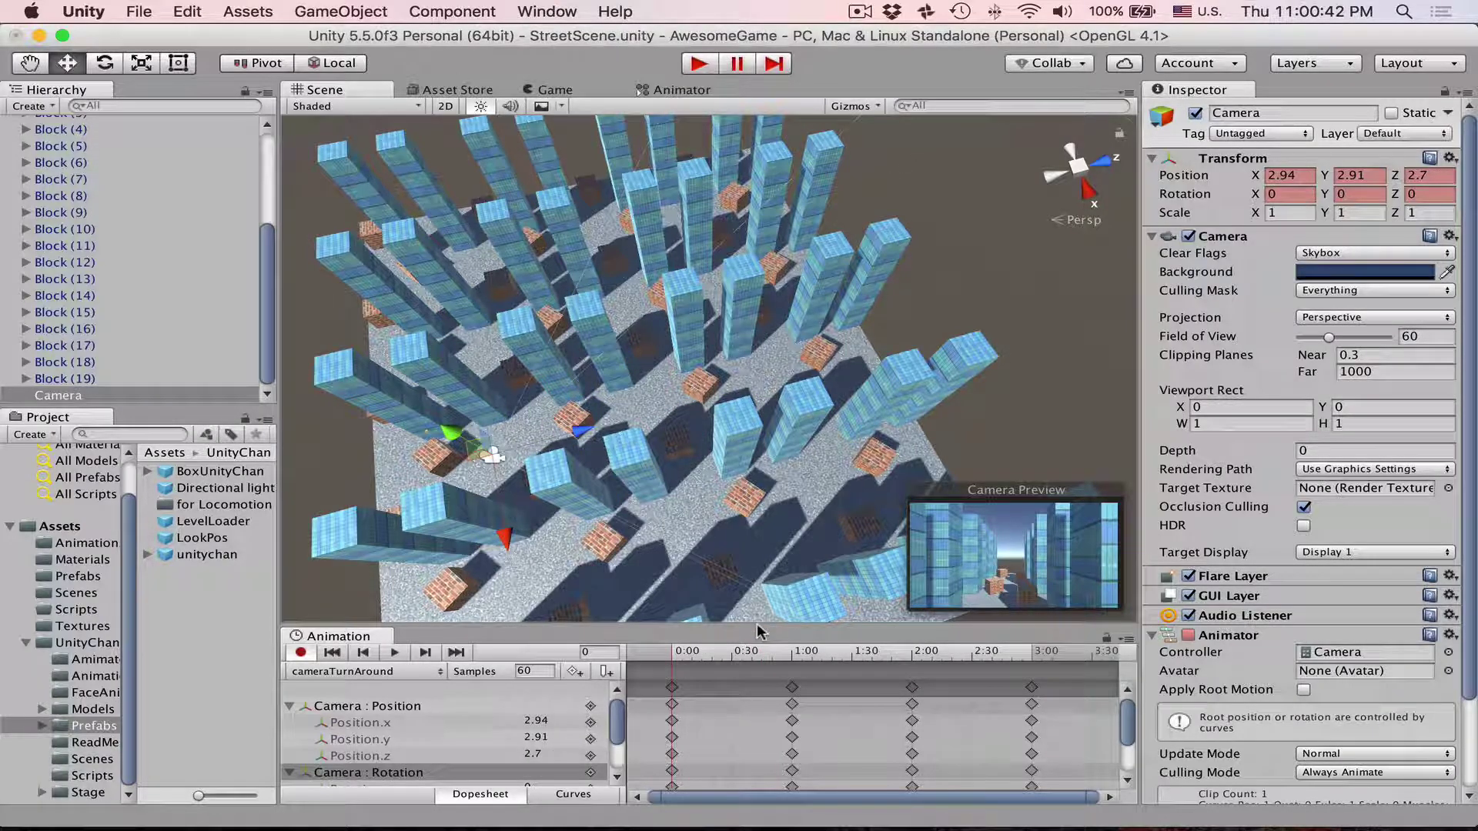
# Enlarge the Animation area and isolate the Camera's Rotation.y curve in the Curves view.
pyautogui.moveTo(756, 631); pyautogui.dragTo(747, 475)
pyautogui.click(574, 794)
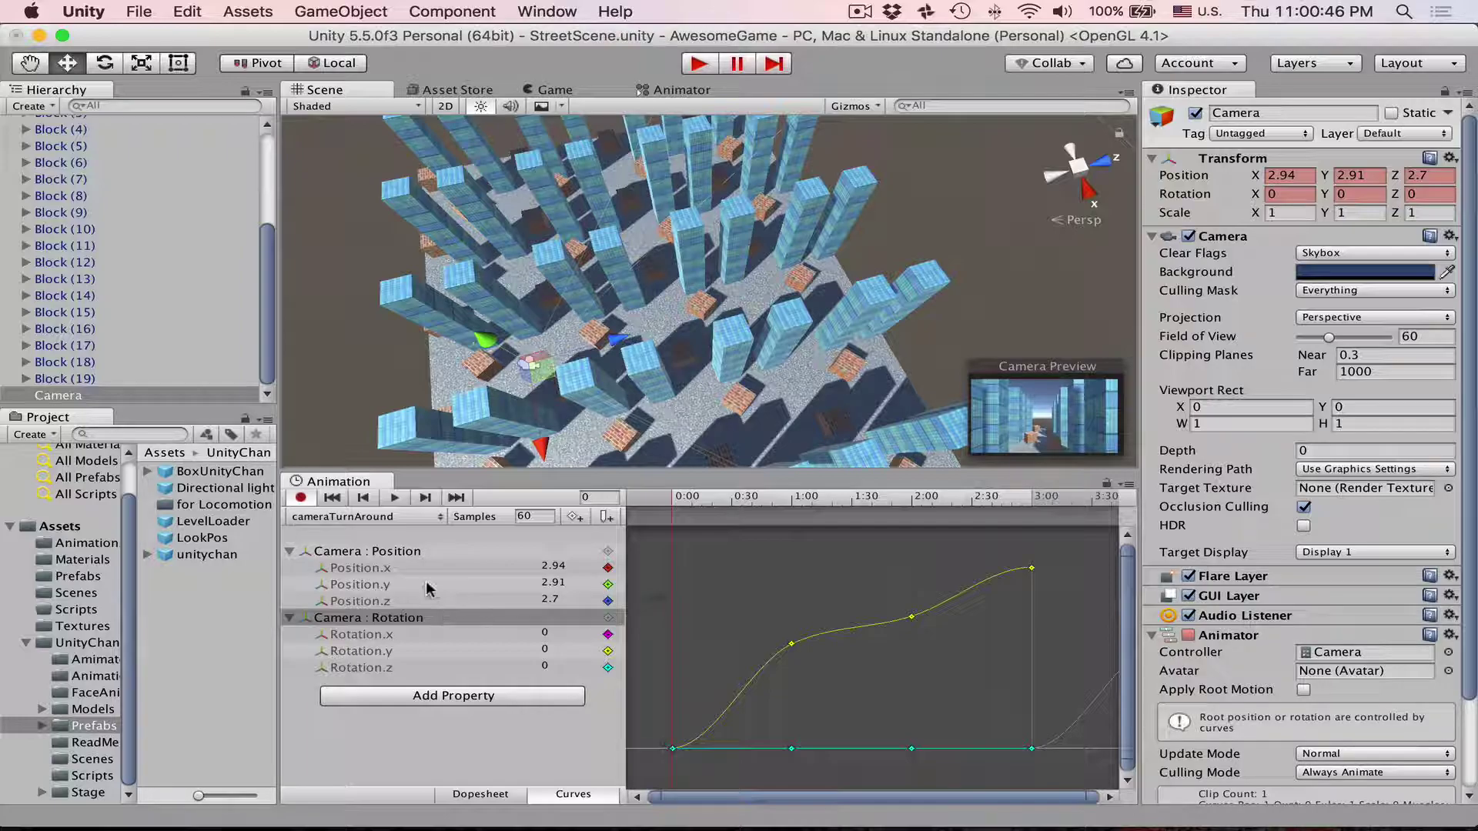
pyautogui.click(387, 653)
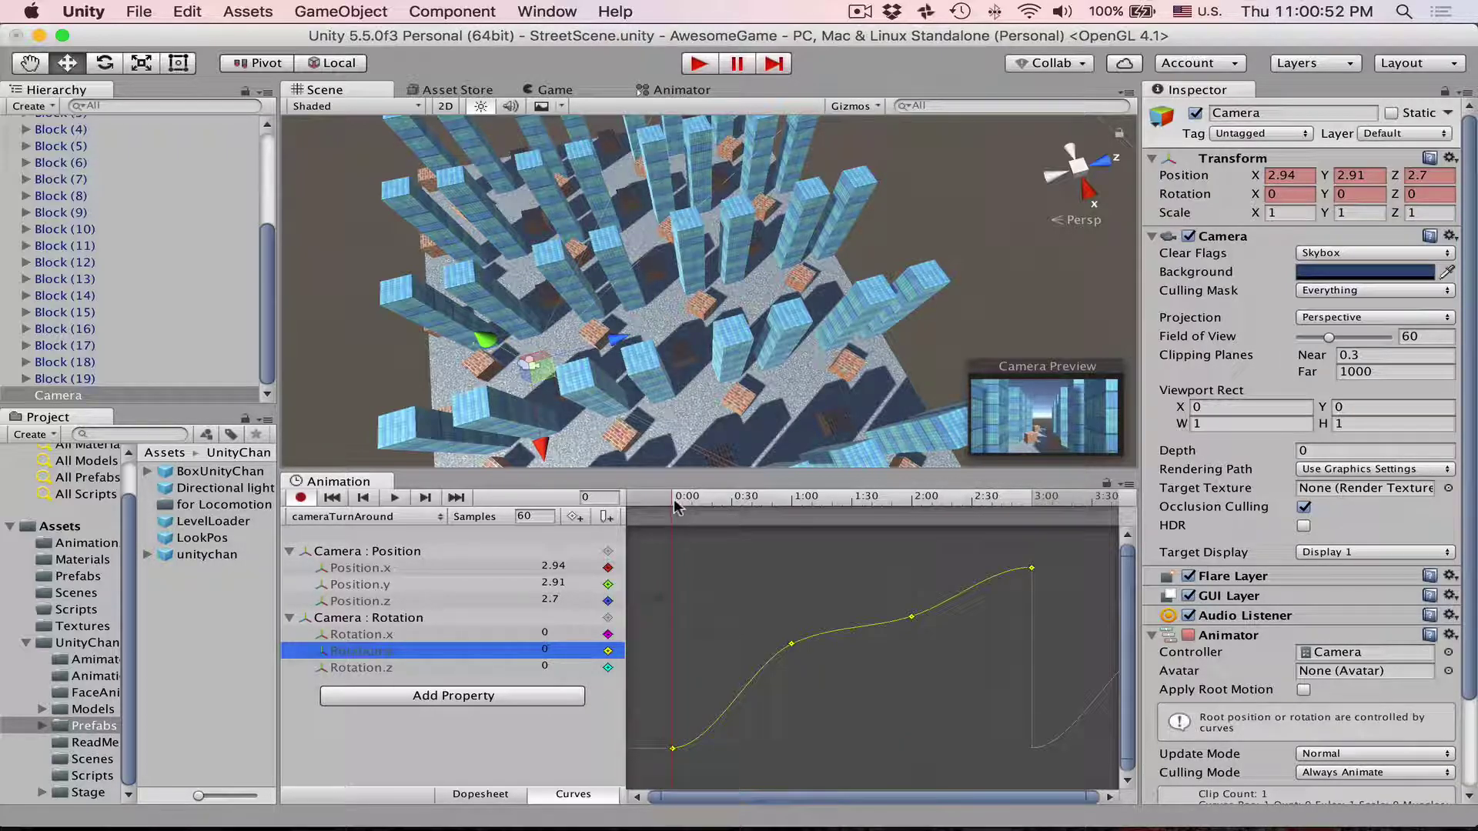
# Scrub to 1:00 and lower the Rotation.y key there to about 8.05 degrees.
pyautogui.moveTo(676, 505); pyautogui.dragTo(795, 532)
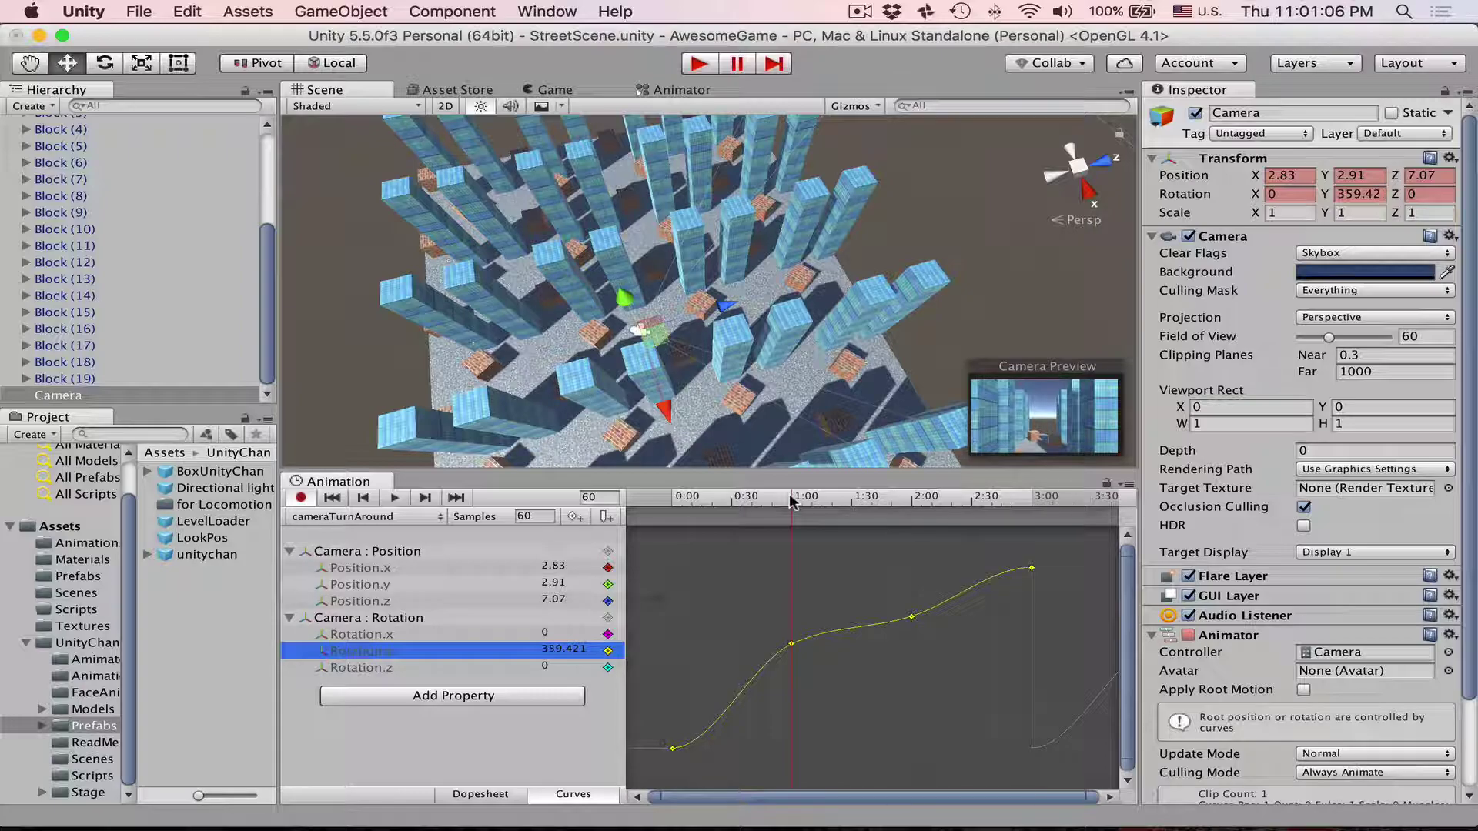
pyautogui.moveTo(793, 502)
pyautogui.mouseDown()
pyautogui.moveTo(670, 512)
pyautogui.moveTo(791, 506)
pyautogui.mouseUp()
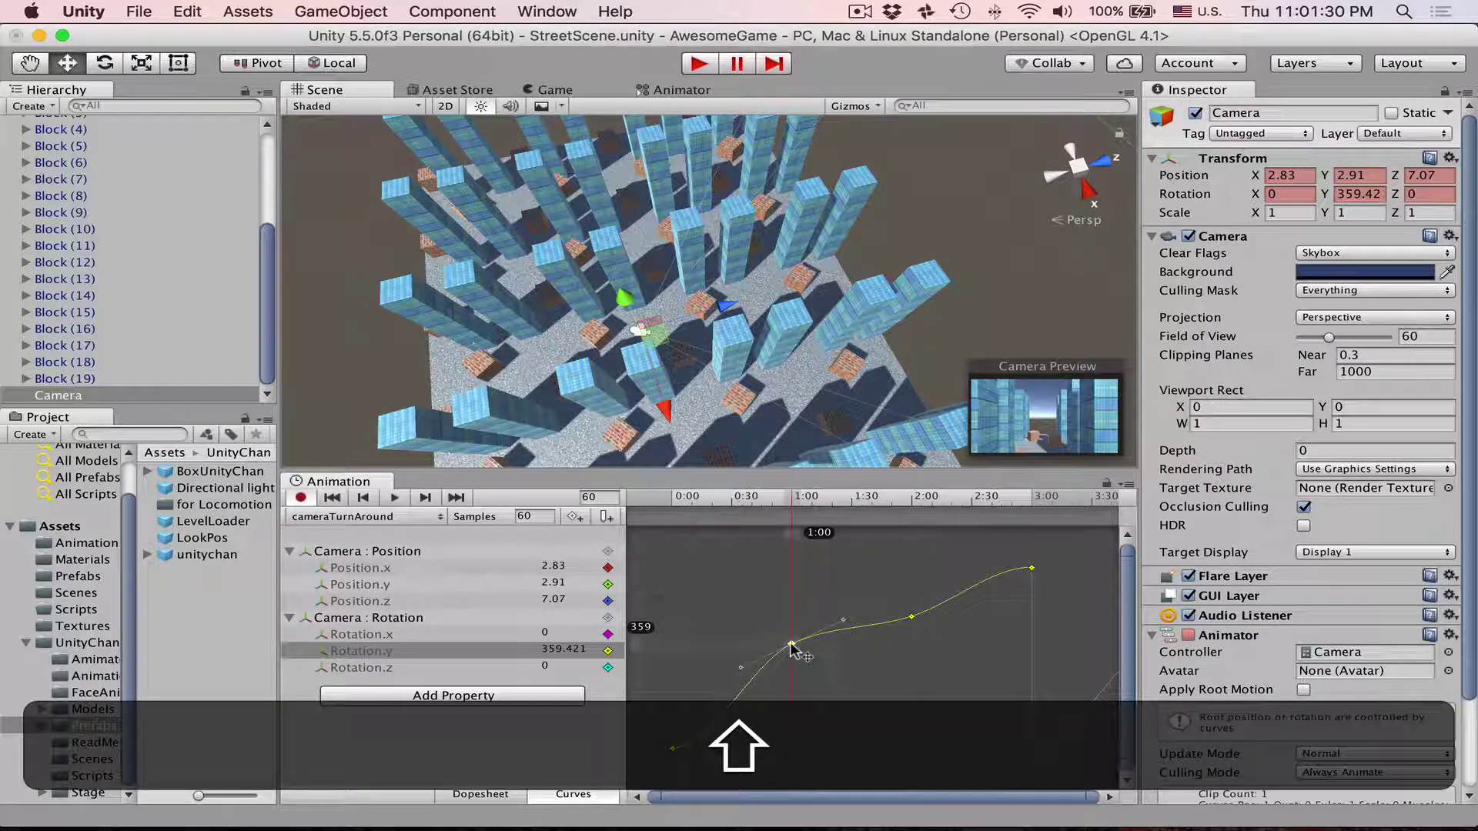
pyautogui.keyDown('shift'); pyautogui.moveTo(791, 644); pyautogui.dragTo(793, 753); pyautogui.keyUp('shift')
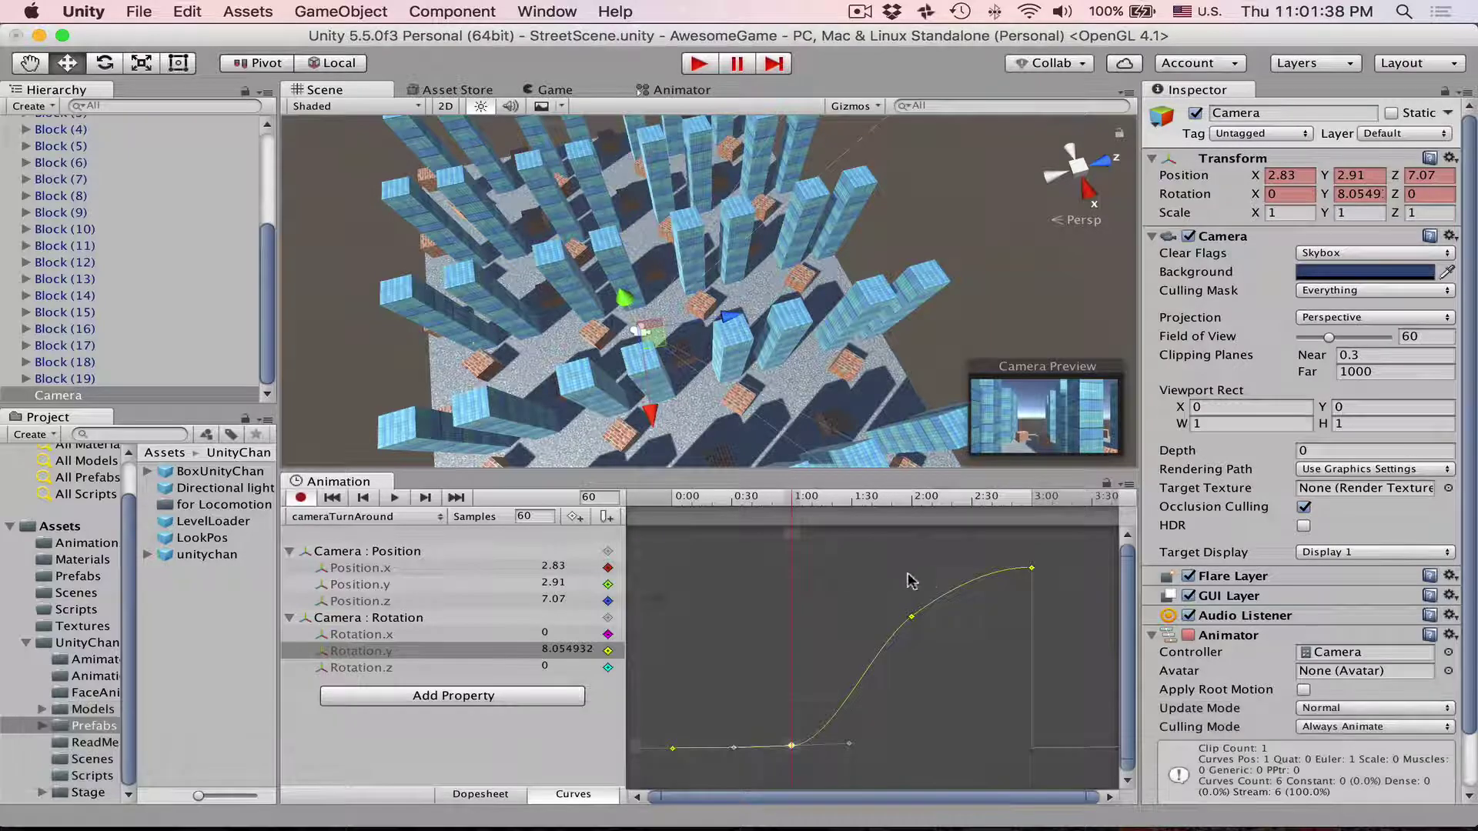
# Lower the 3:00 Rotation.y key to about 82.46 degrees and set the 2:00 key to about 96.64 degrees.
pyautogui.keyDown('shift'); pyautogui.moveTo(911, 616); pyautogui.dragTo(919, 733); pyautogui.keyUp('shift')
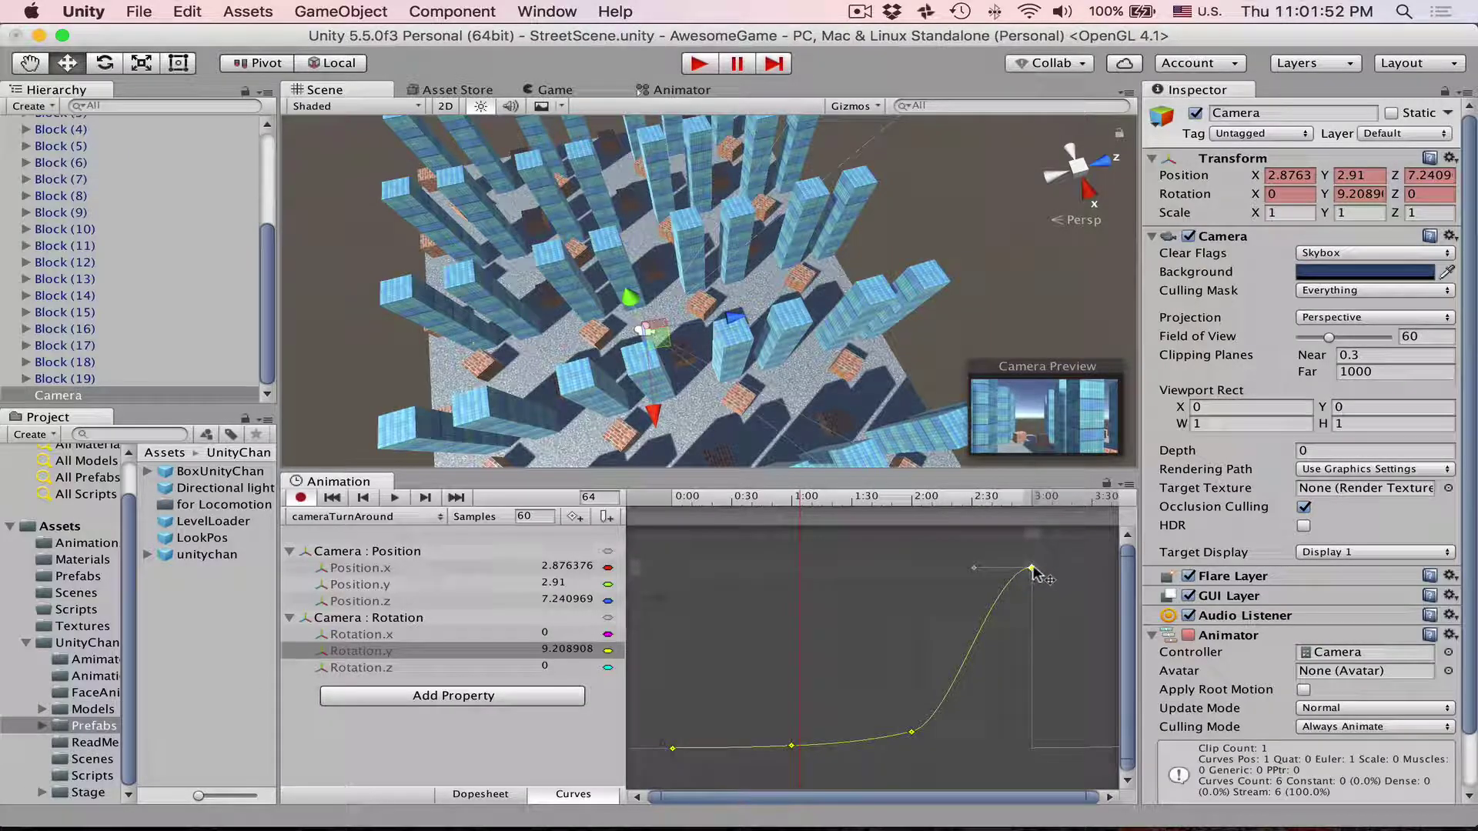
pyautogui.keyDown('shift'); pyautogui.moveTo(1031, 567); pyautogui.dragTo(1048, 719); pyautogui.keyUp('shift')
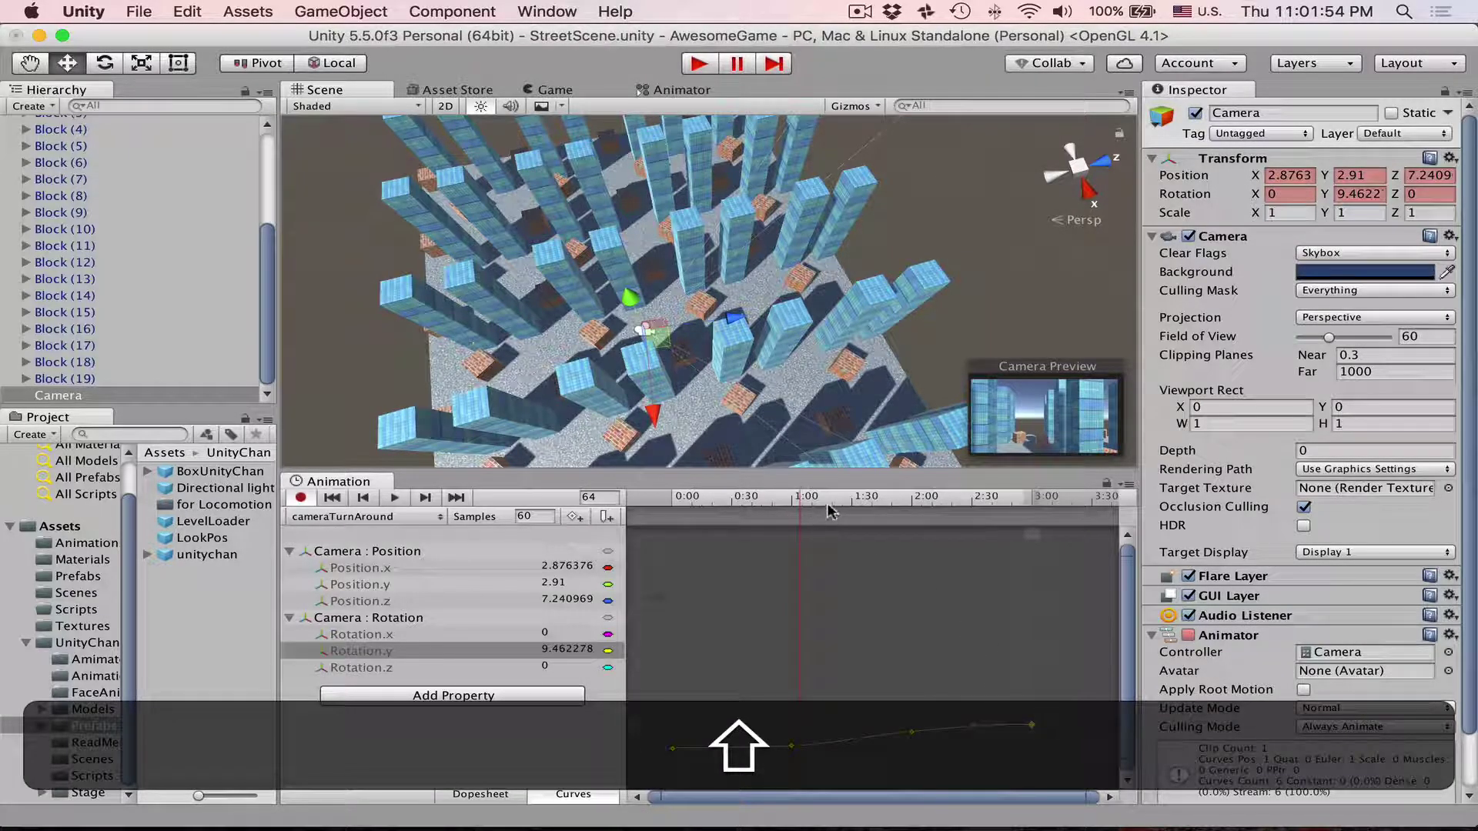
pyautogui.moveTo(828, 511); pyautogui.dragTo(911, 521)
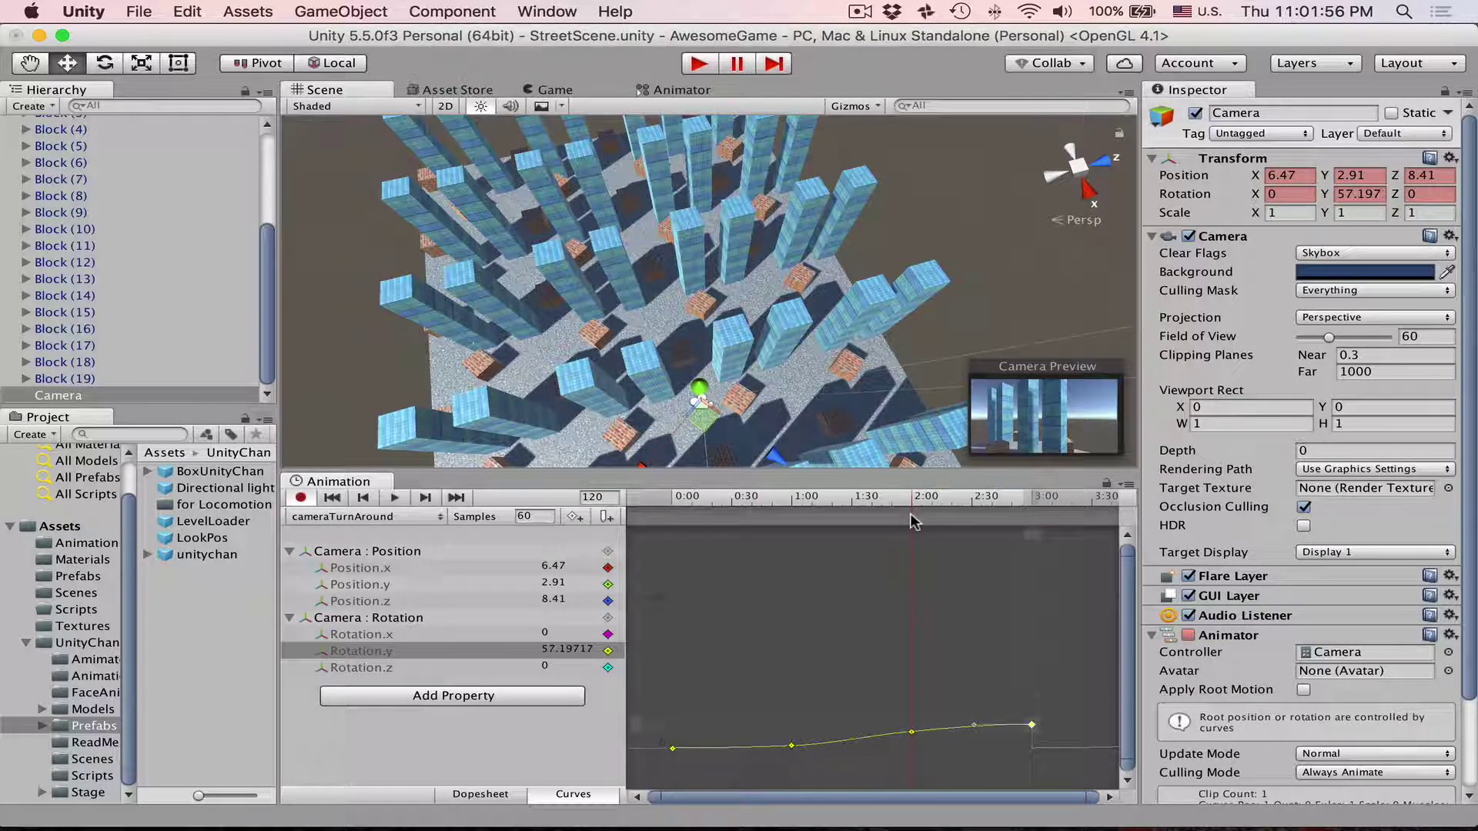
pyautogui.press('shift')
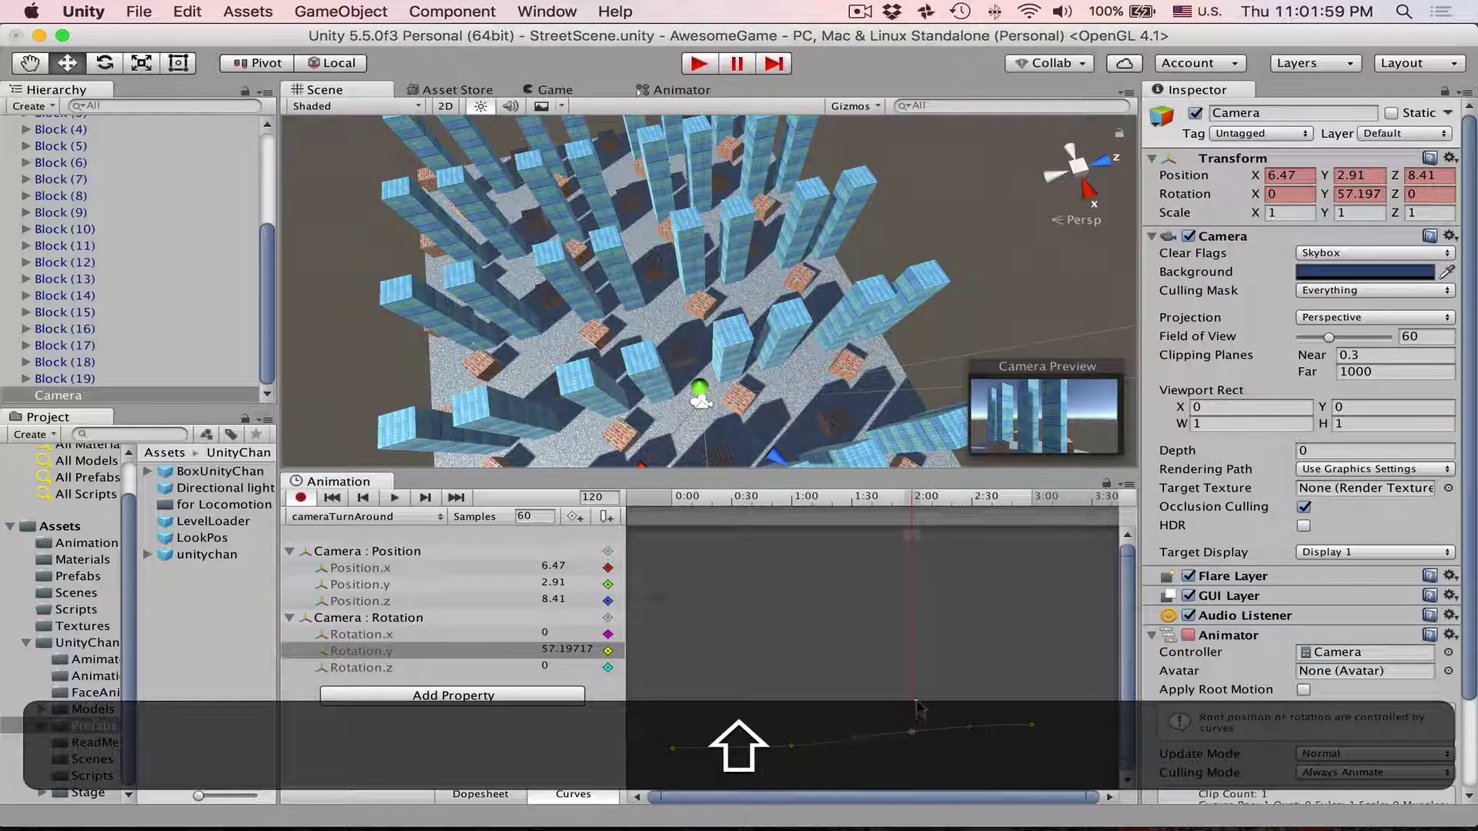
pyautogui.keyDown('shift'); pyautogui.moveTo(910, 735); pyautogui.dragTo(911, 719); pyautogui.keyUp('shift')
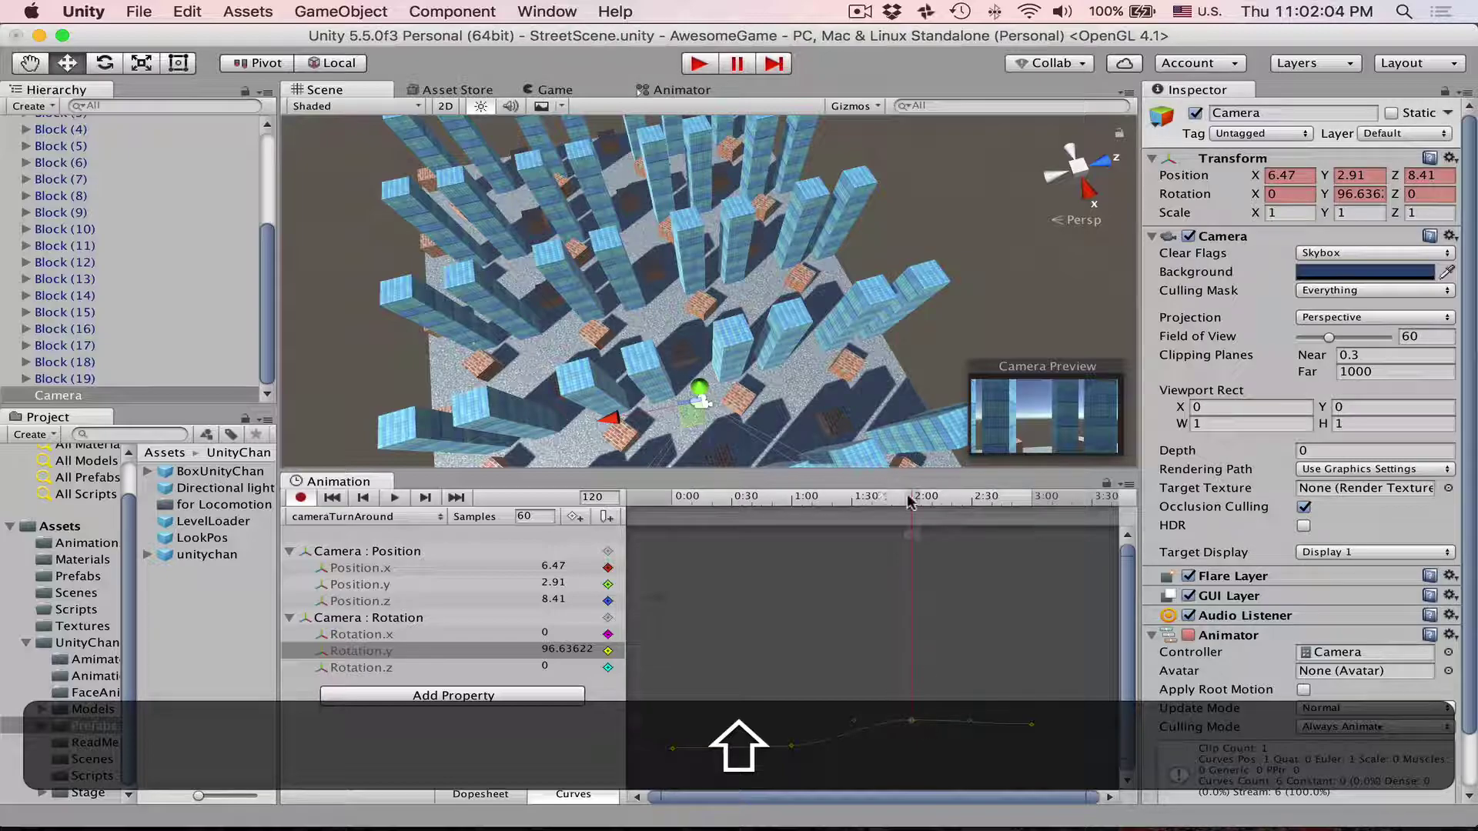
# Scrub to 3:00 and raise the Rotation.y key there to about 270 degrees.
pyautogui.moveTo(911, 502); pyautogui.dragTo(1027, 516)
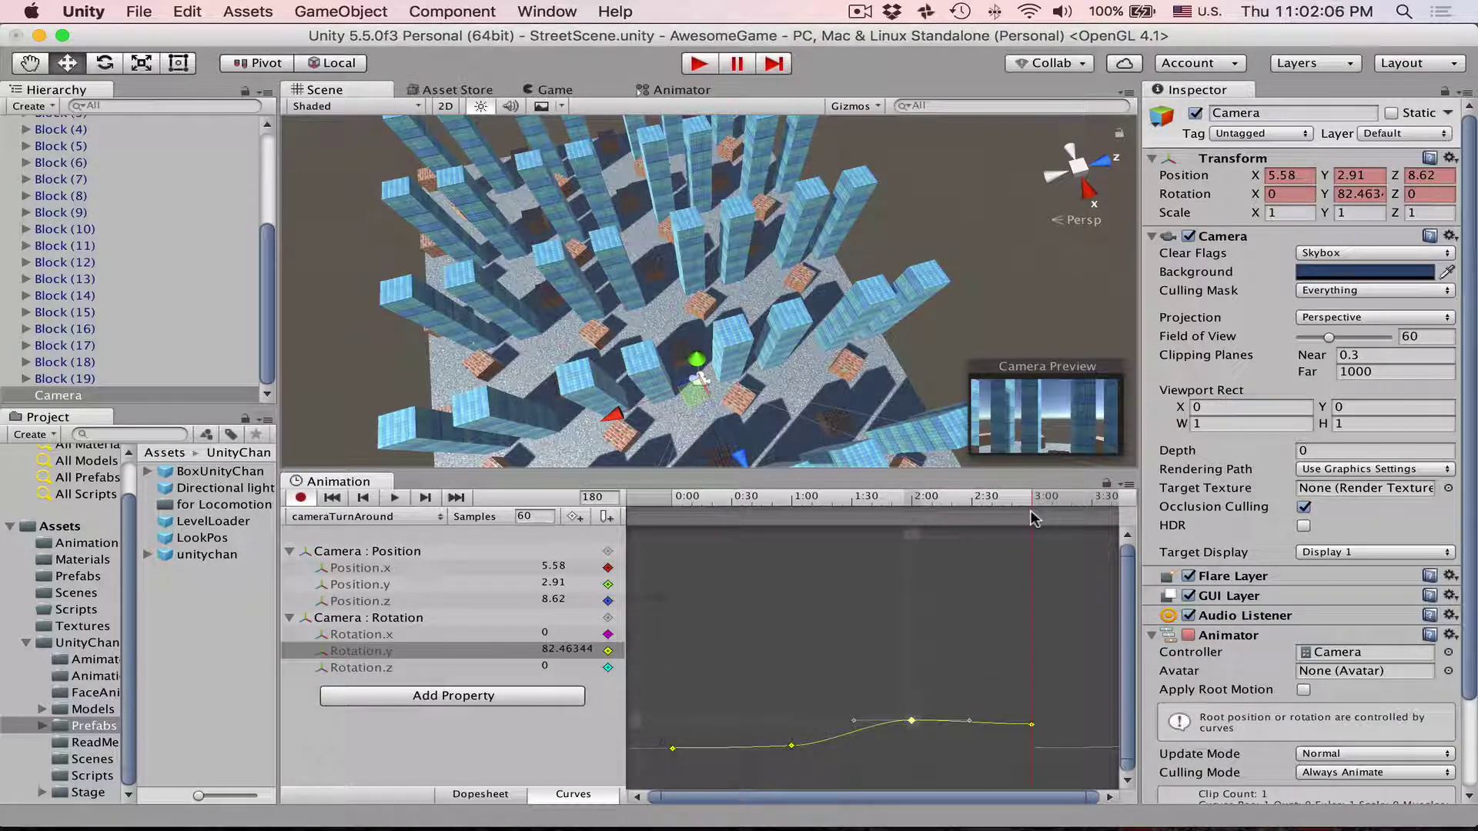
pyautogui.click(1024, 674)
pyautogui.keyDown('shift'); pyautogui.moveTo(1032, 725); pyautogui.dragTo(1045, 678); pyautogui.keyUp('shift')
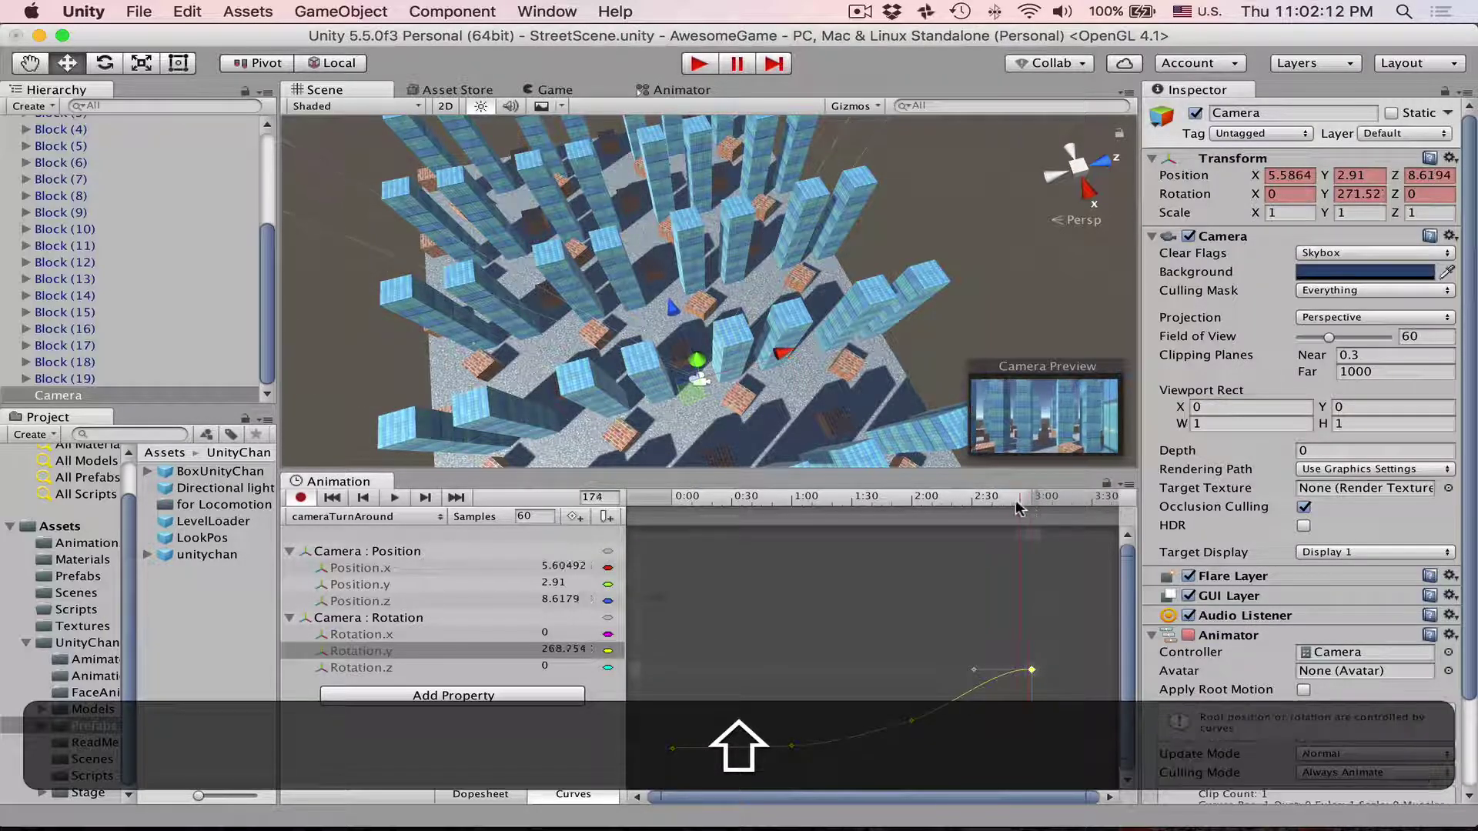
# Preview the turn, steepen the Rotation.y tangent at the 2:00 key, and nudge the 1:00 key slightly lower.
pyautogui.moveTo(1034, 522); pyautogui.dragTo(824, 608)
pyautogui.press('f')
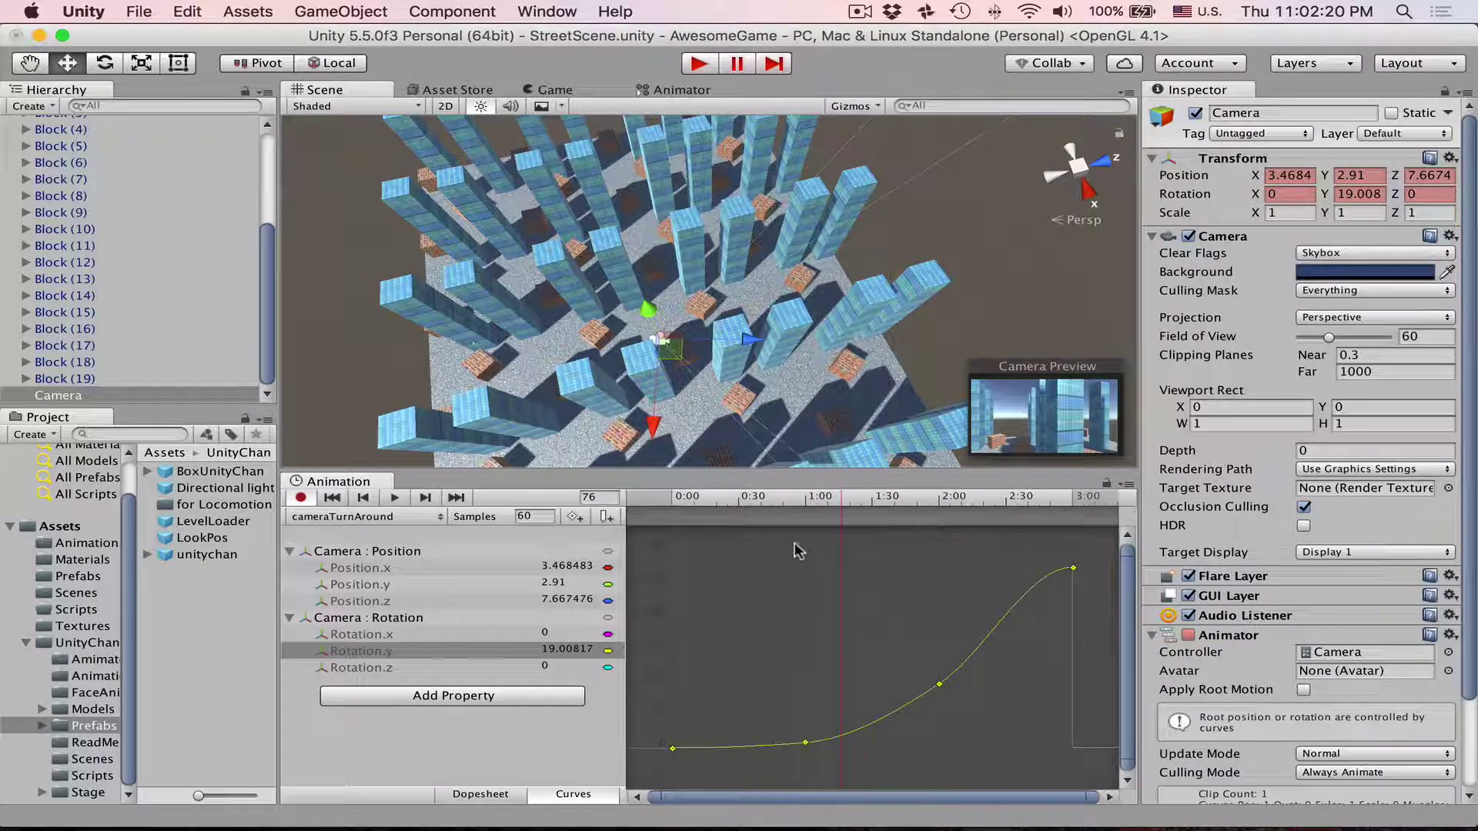
pyautogui.moveTo(729, 510); pyautogui.dragTo(941, 548)
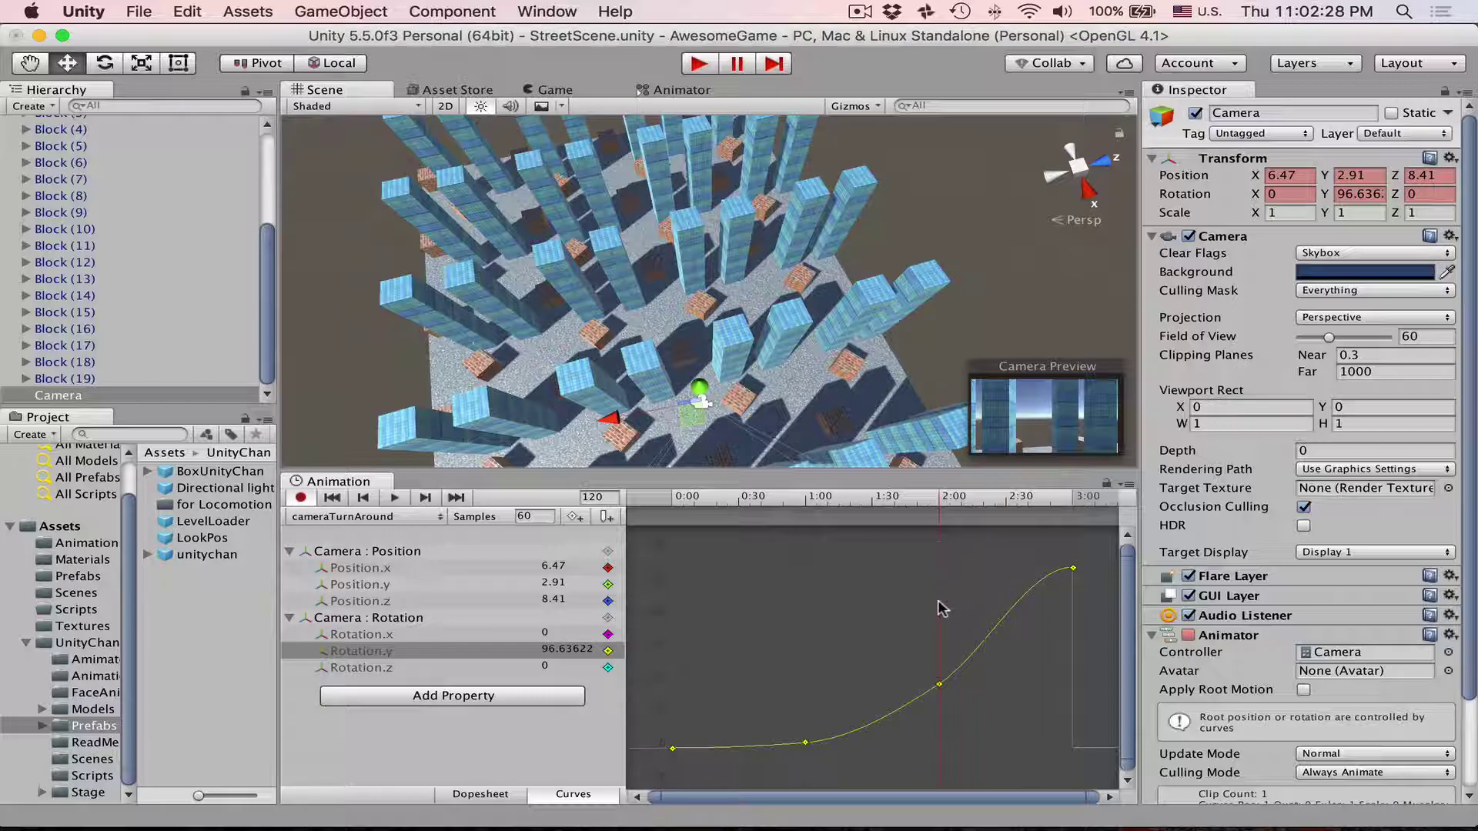
pyautogui.moveTo(986, 639); pyautogui.dragTo(899, 730)
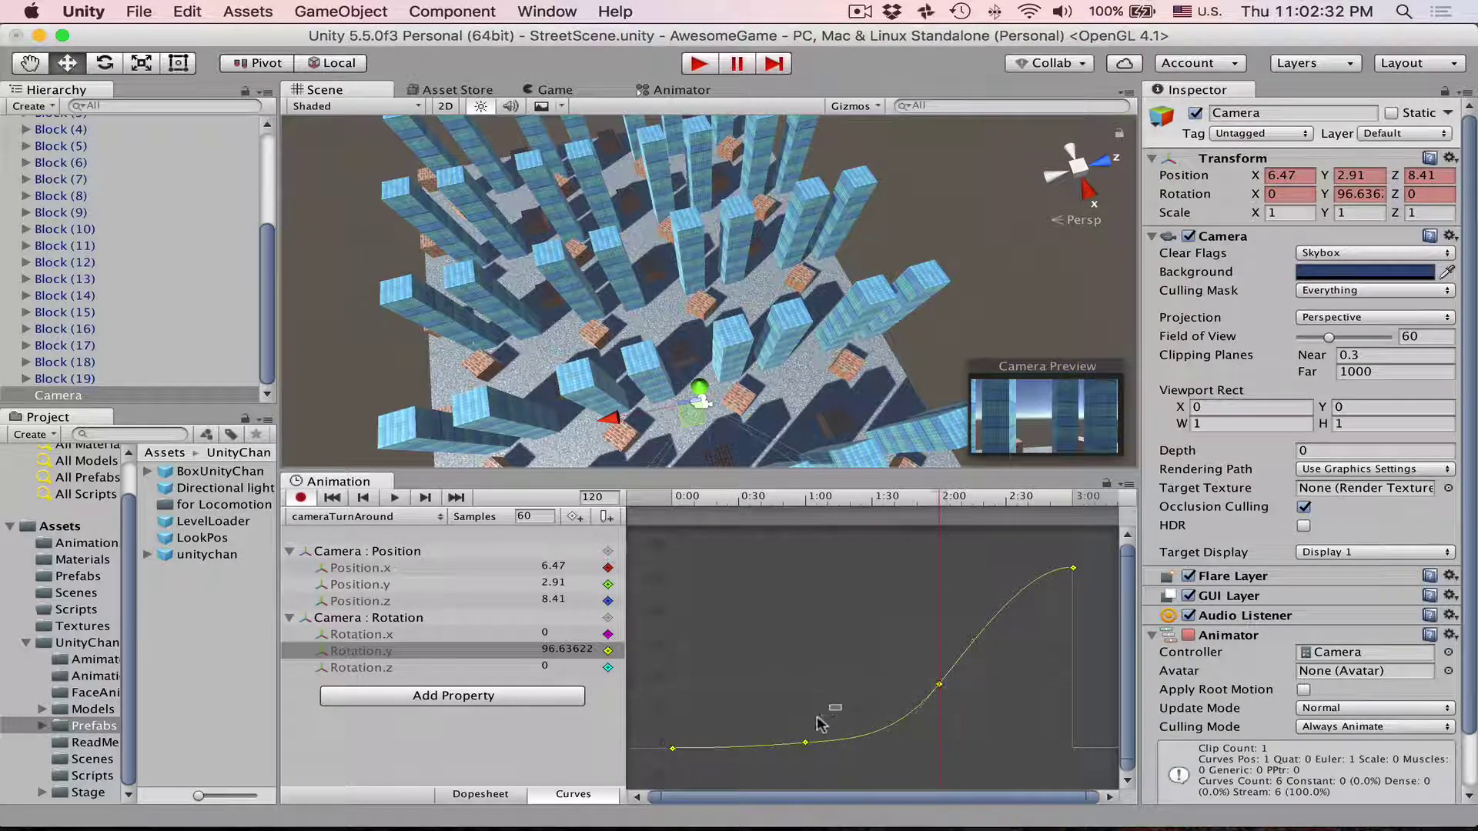
pyautogui.keyDown('shift'); pyautogui.moveTo(805, 746); pyautogui.dragTo(804, 746); pyautogui.keyUp('shift')
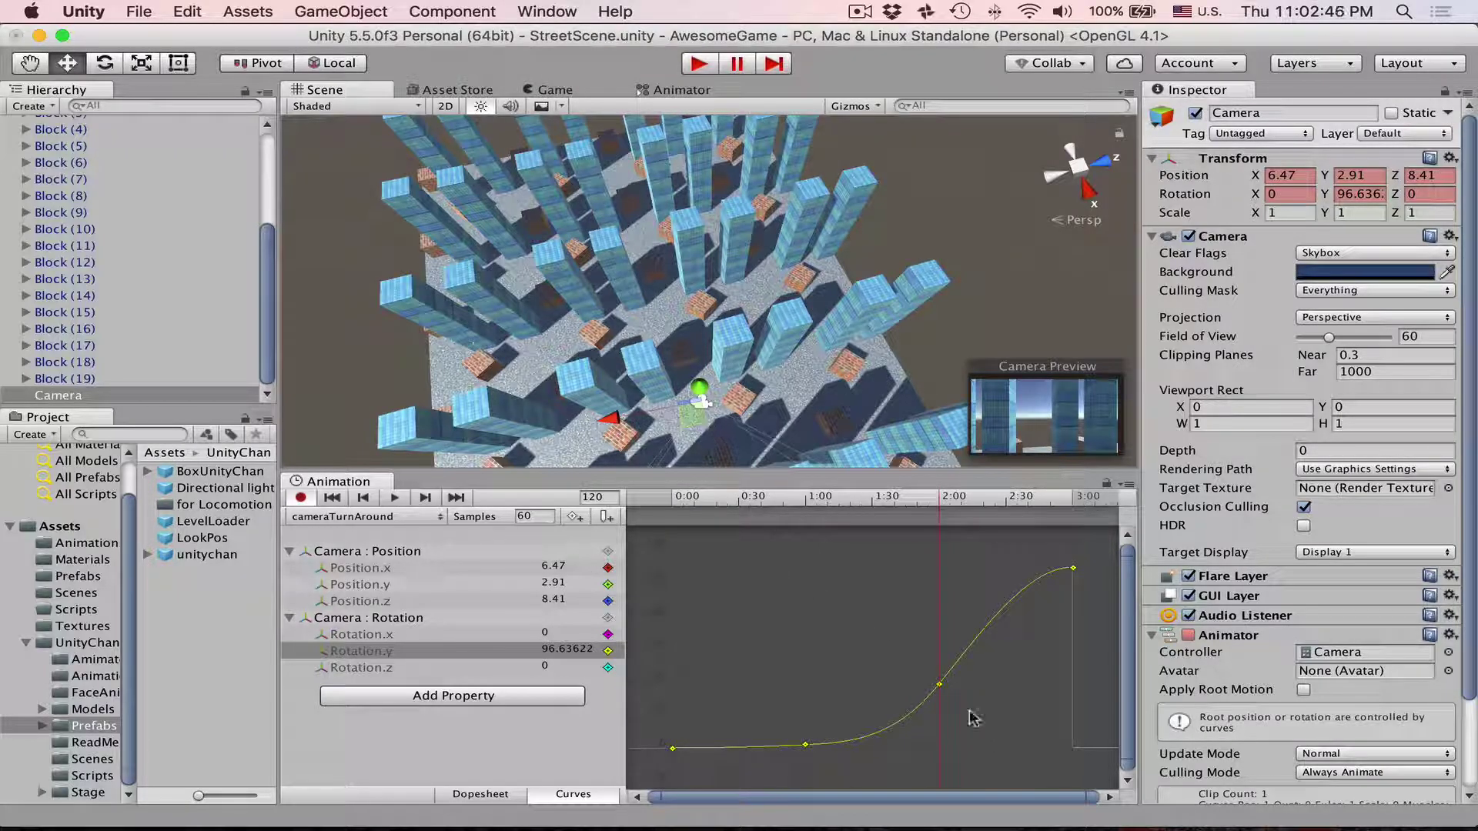
# Make the 2:00 Rotation.y key's tangents Broken and flatten the incoming side of the curve.
pyautogui.click(939, 685)
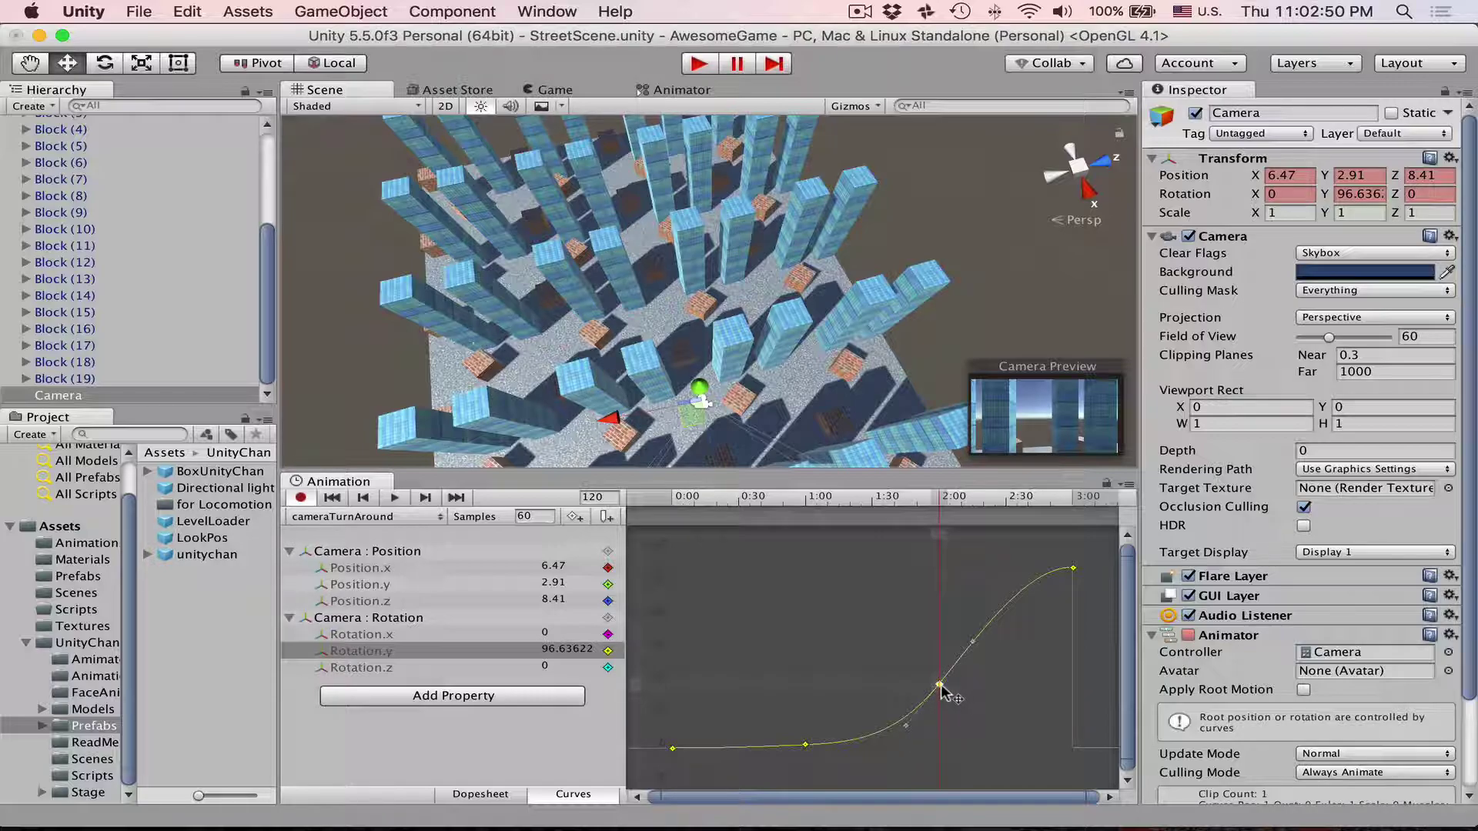
pyautogui.rightClick(941, 687)
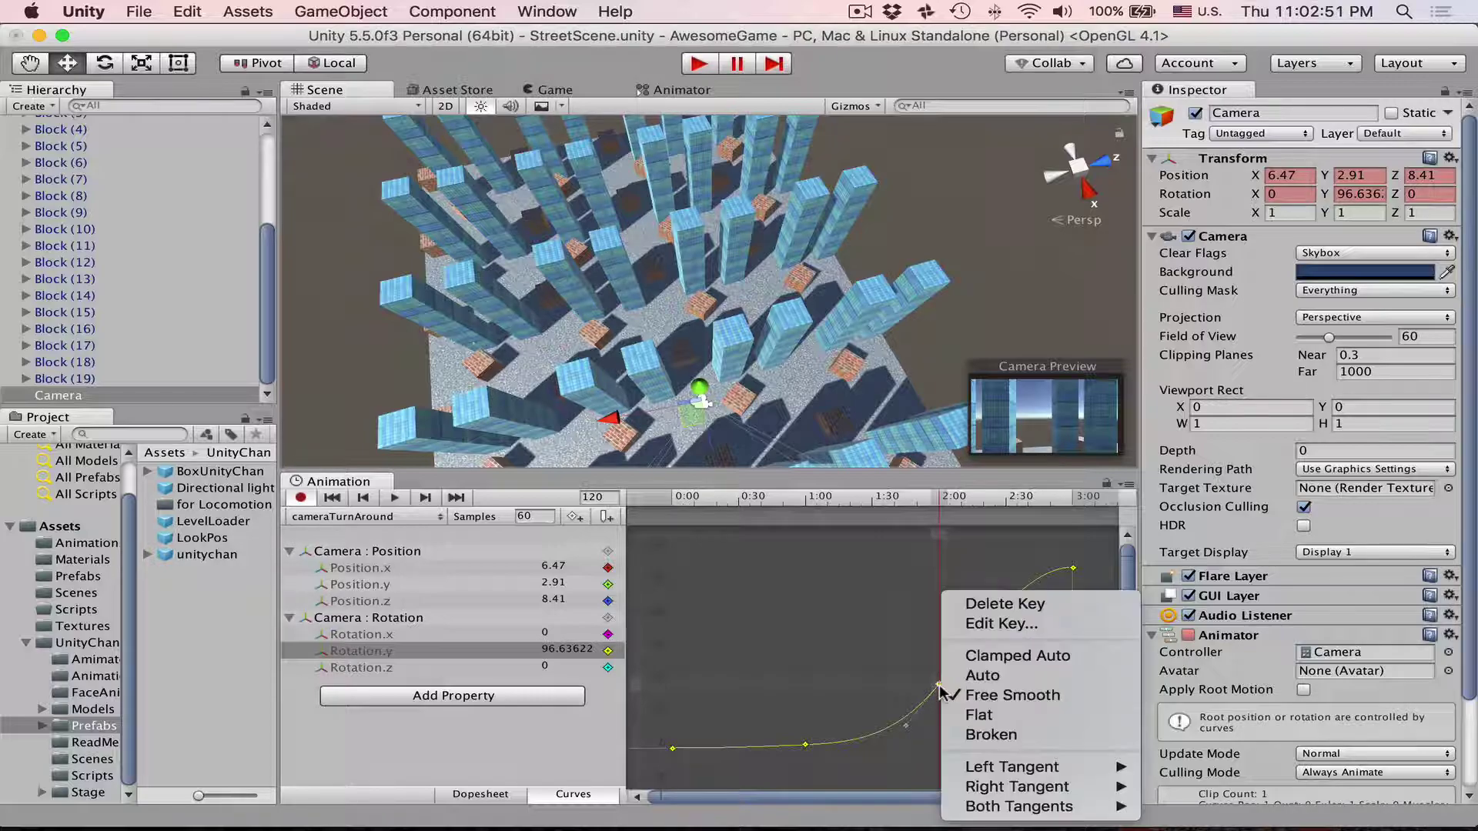
pyautogui.click(976, 735)
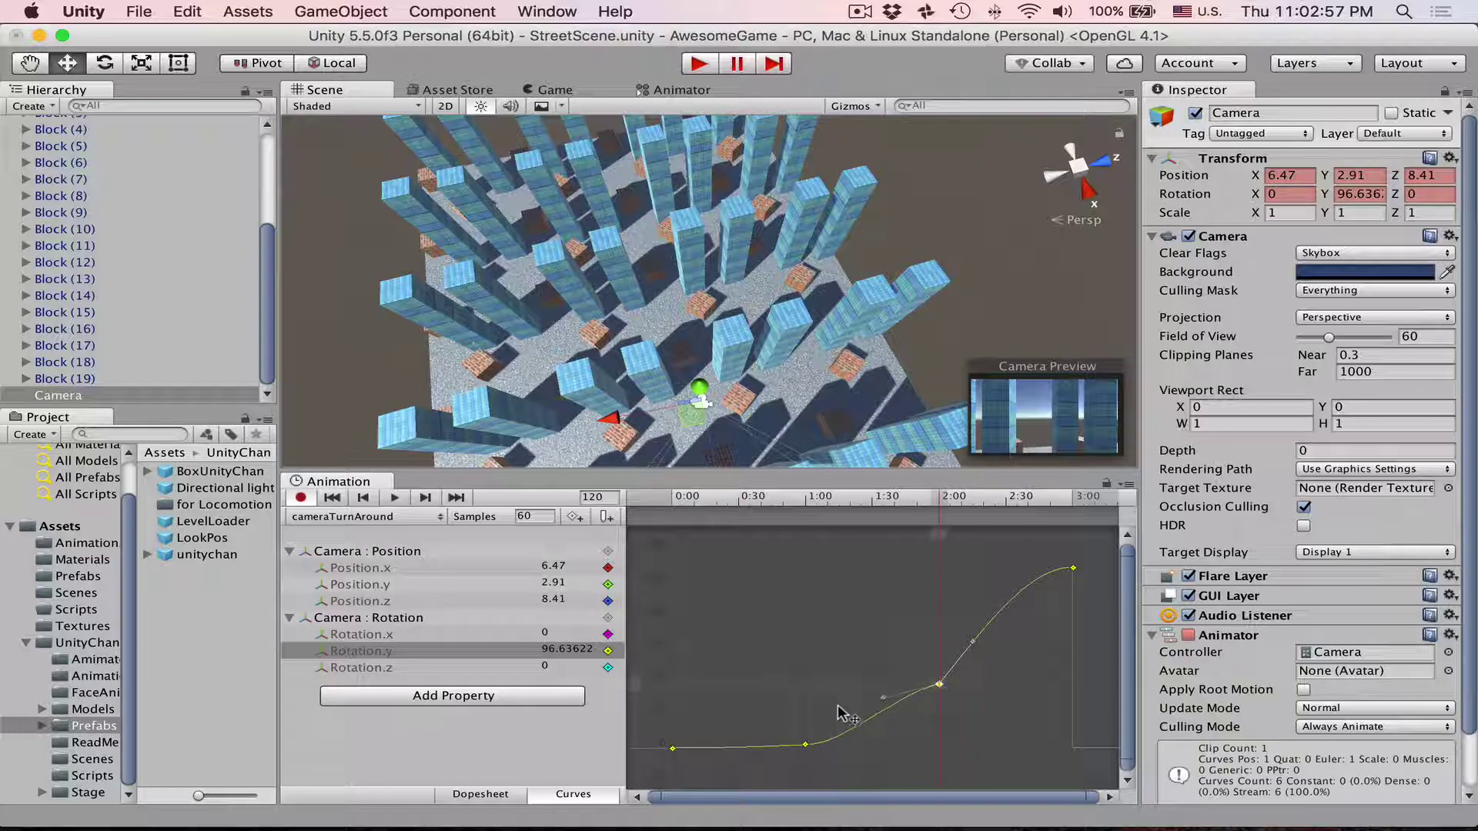
# Tilt the 1:00 Rotation.y key's tangent upward and raise the key slightly to smooth the curve.
pyautogui.click(805, 744)
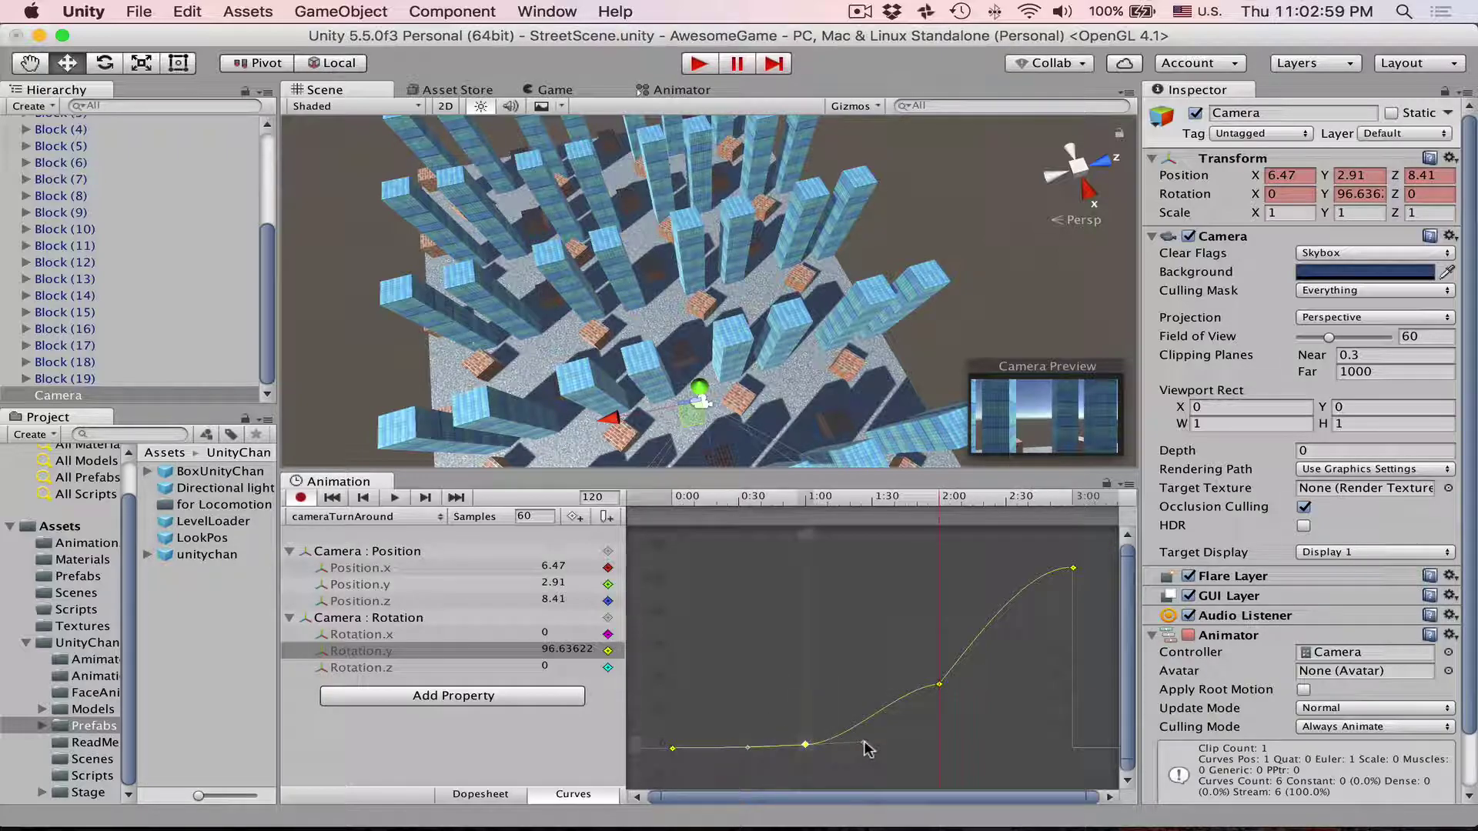
pyautogui.moveTo(864, 742); pyautogui.dragTo(867, 732)
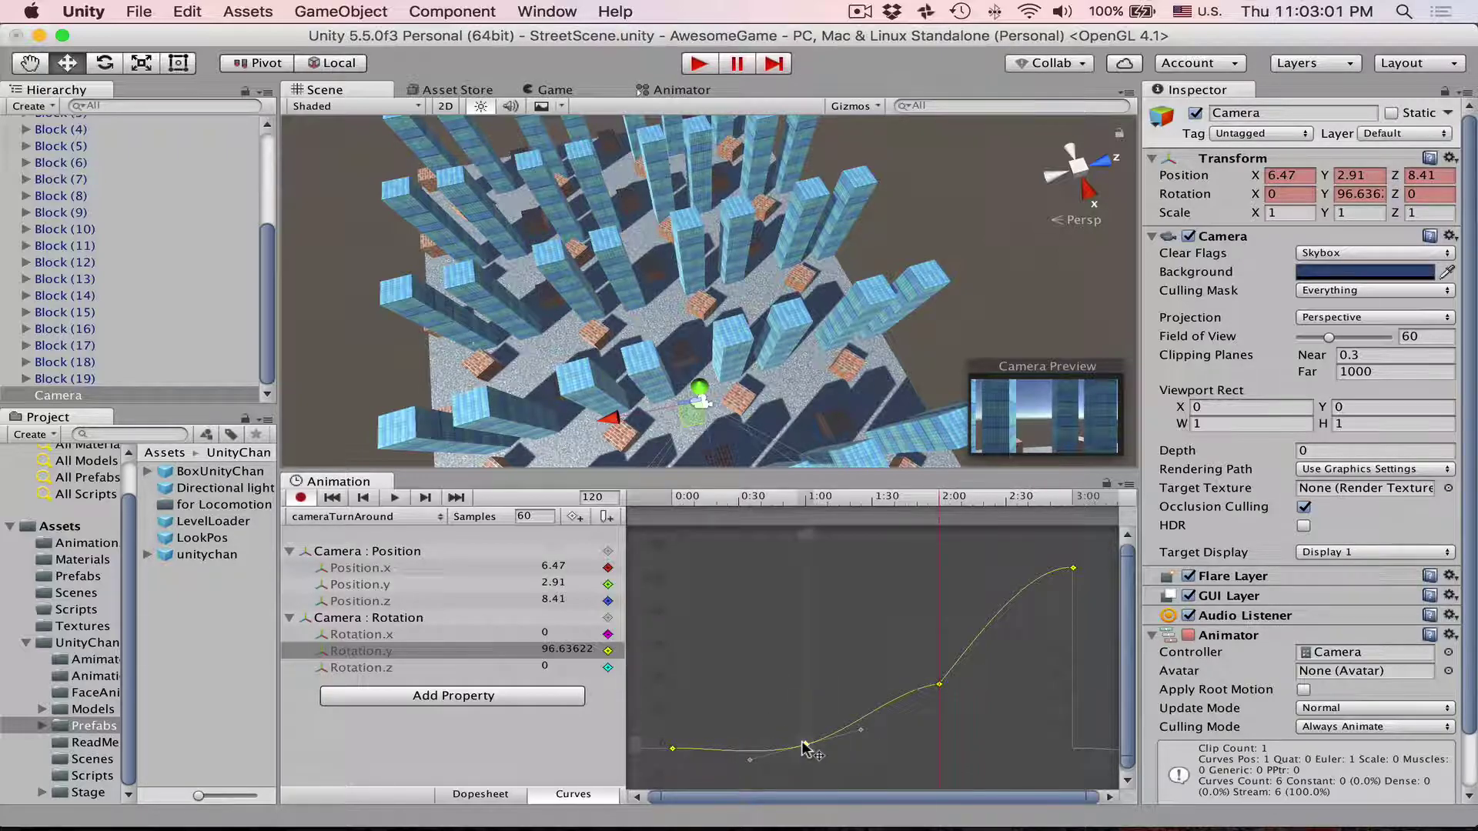
pyautogui.press('shift')
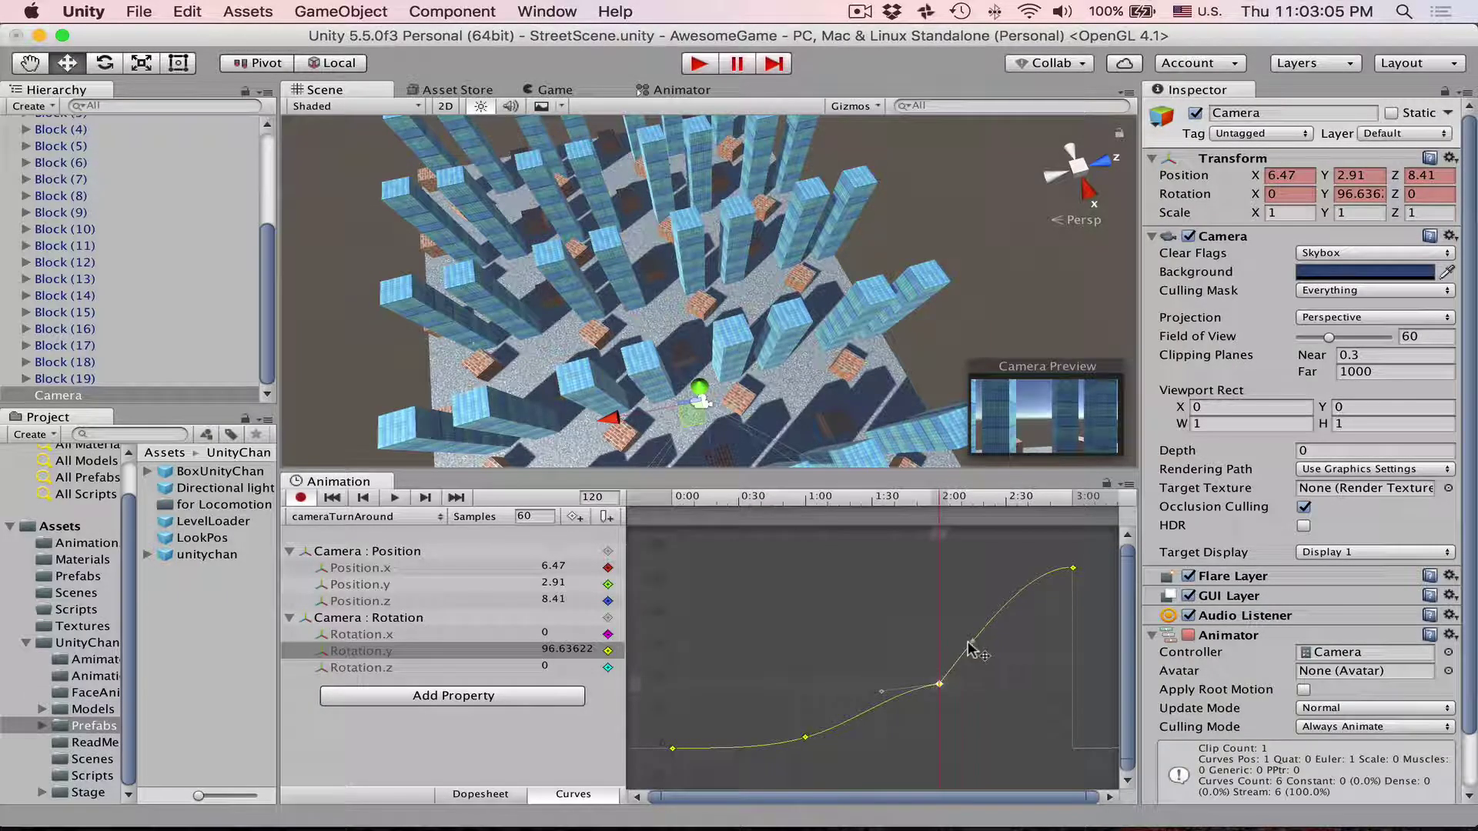
# Steepen the outgoing tangent of the 2:00 Rotation.y key and play the scene to test the turn.
pyautogui.moveTo(968, 648); pyautogui.dragTo(946, 645)
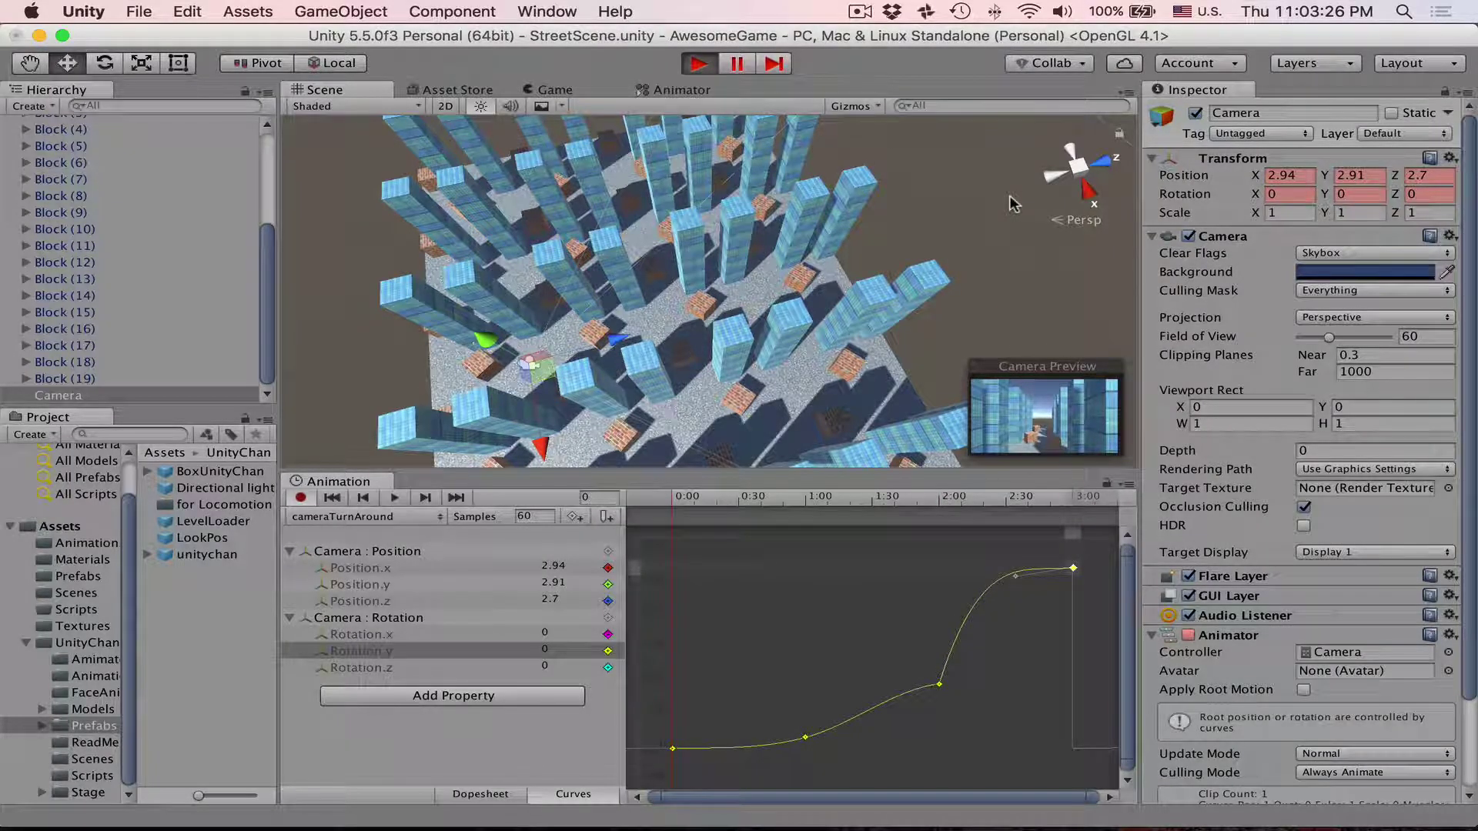
pyautogui.press('super+p')
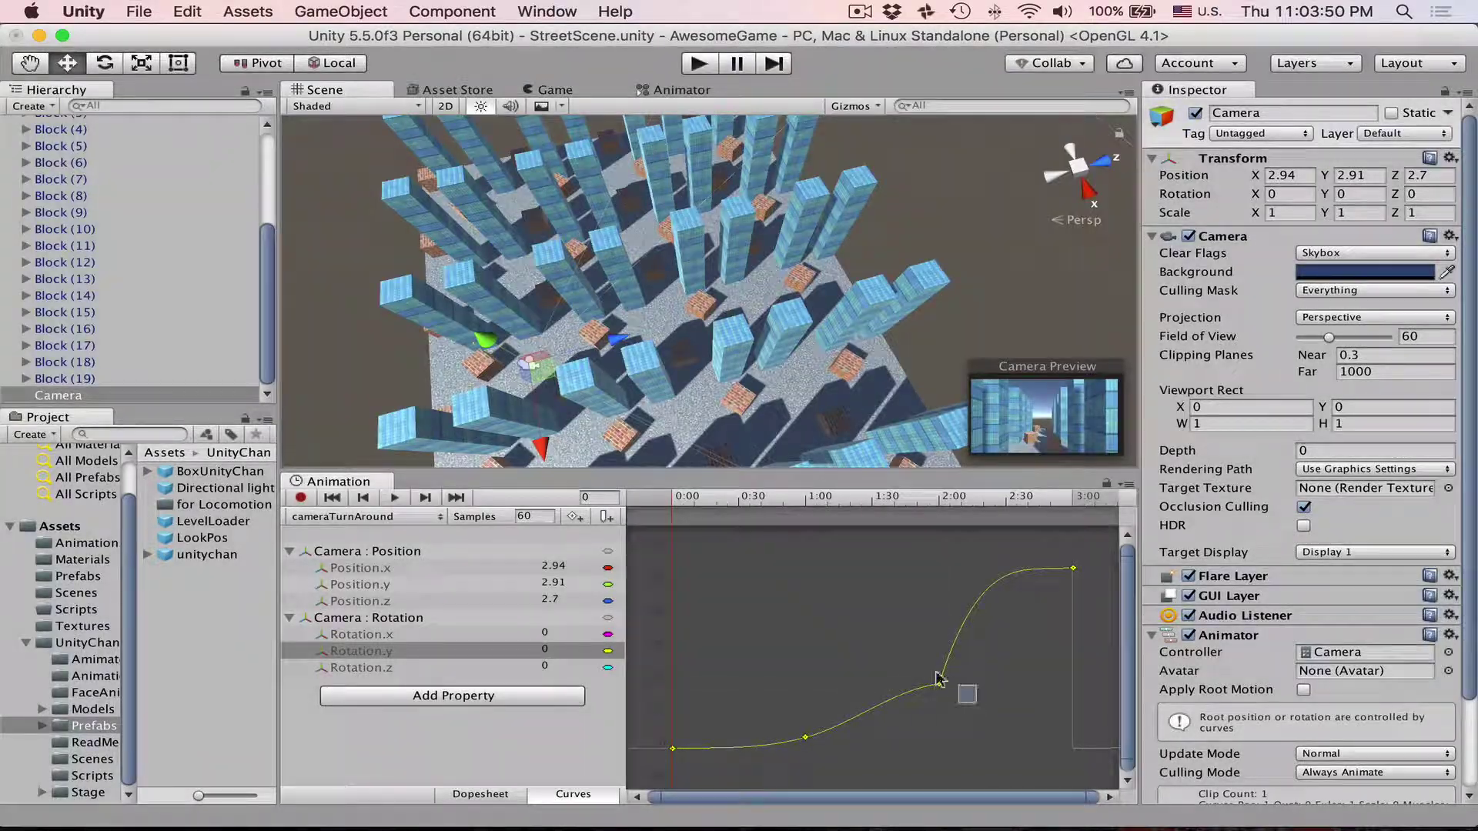
# Try Auto tangents on the 2:00 Rotation.y key, and set the key's tangents to Flat.
pyautogui.click(938, 682)
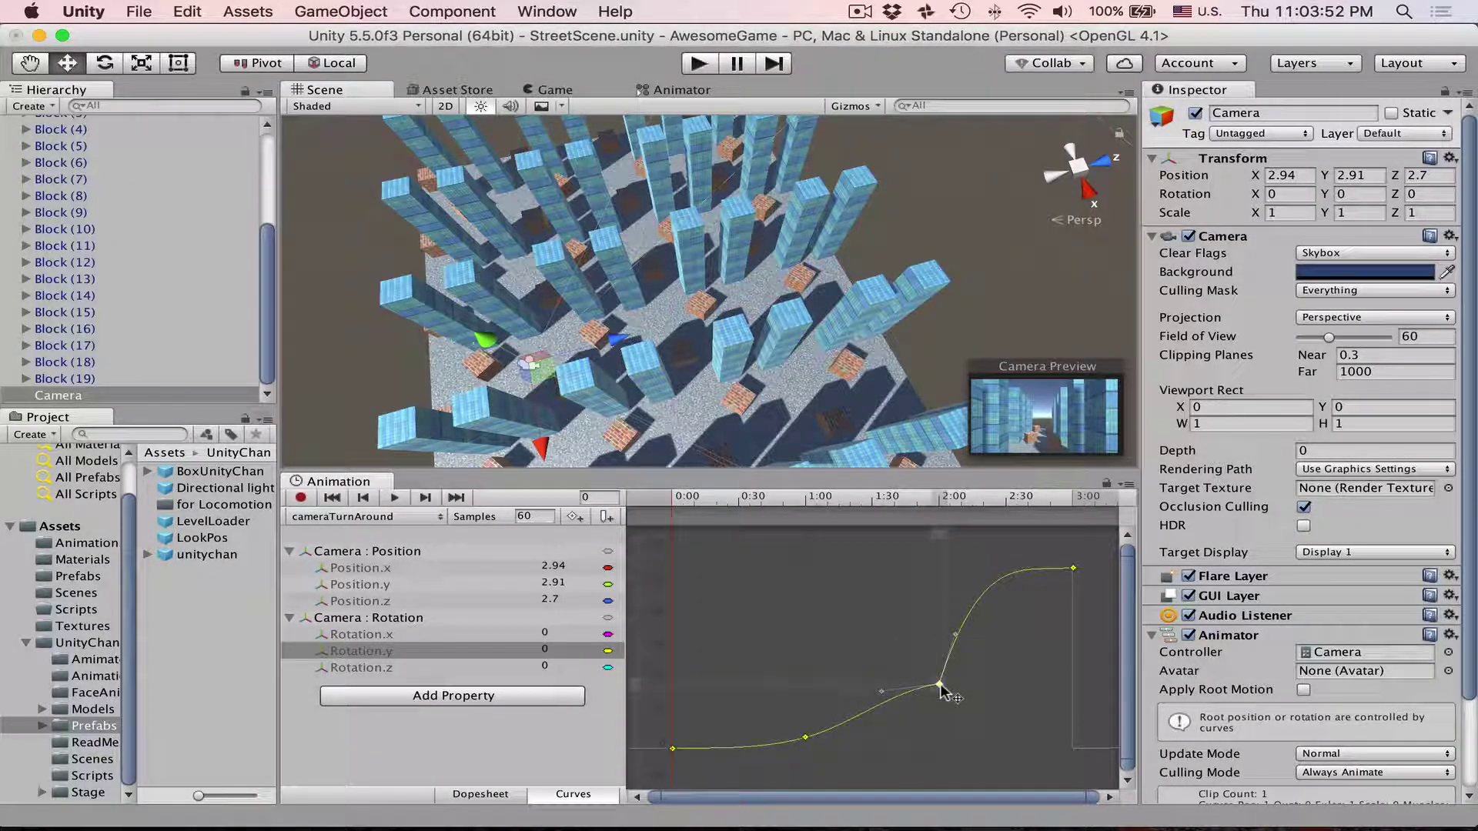
pyautogui.rightClick(939, 685)
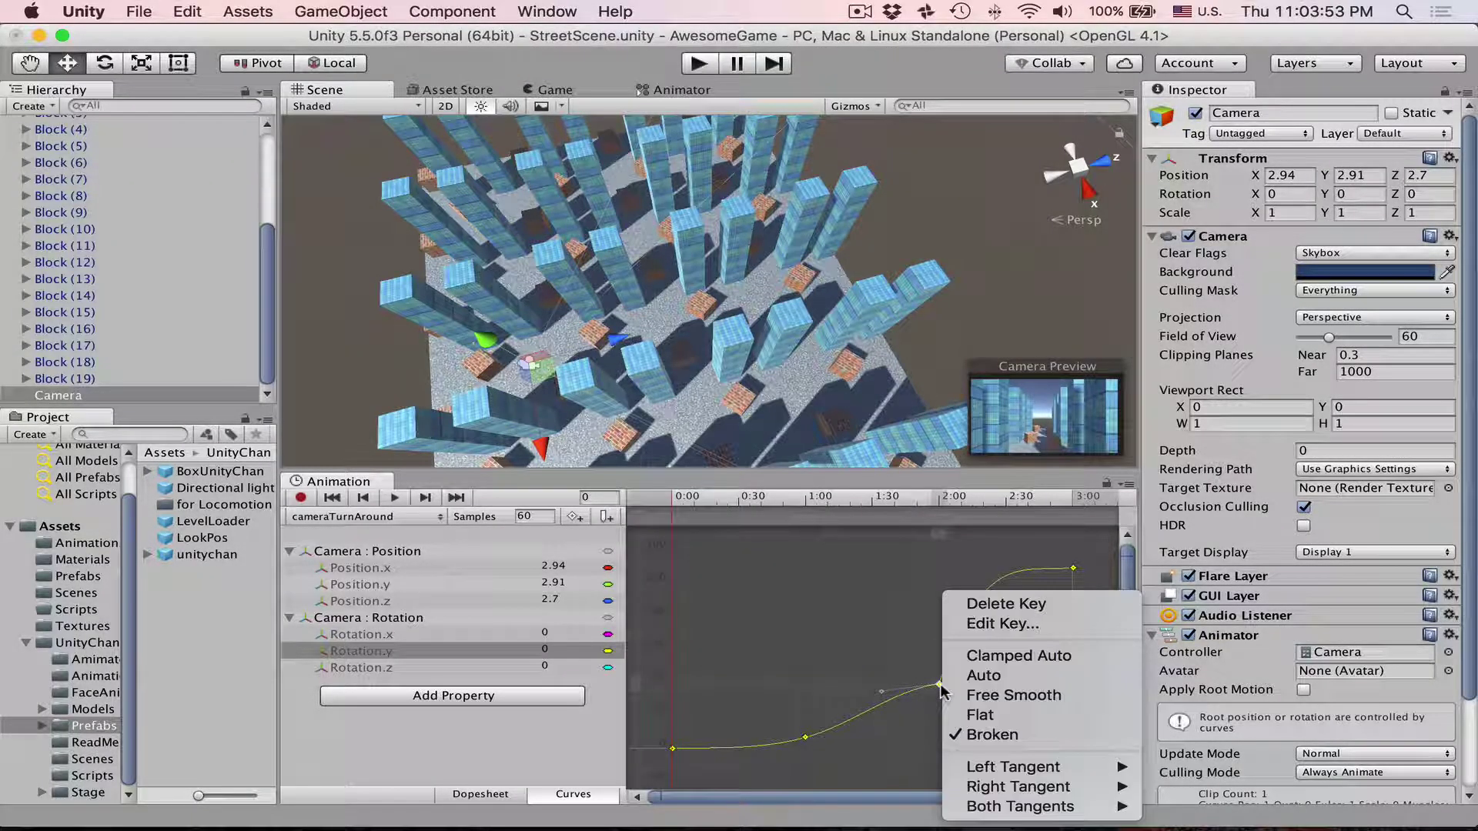
pyautogui.click(984, 677)
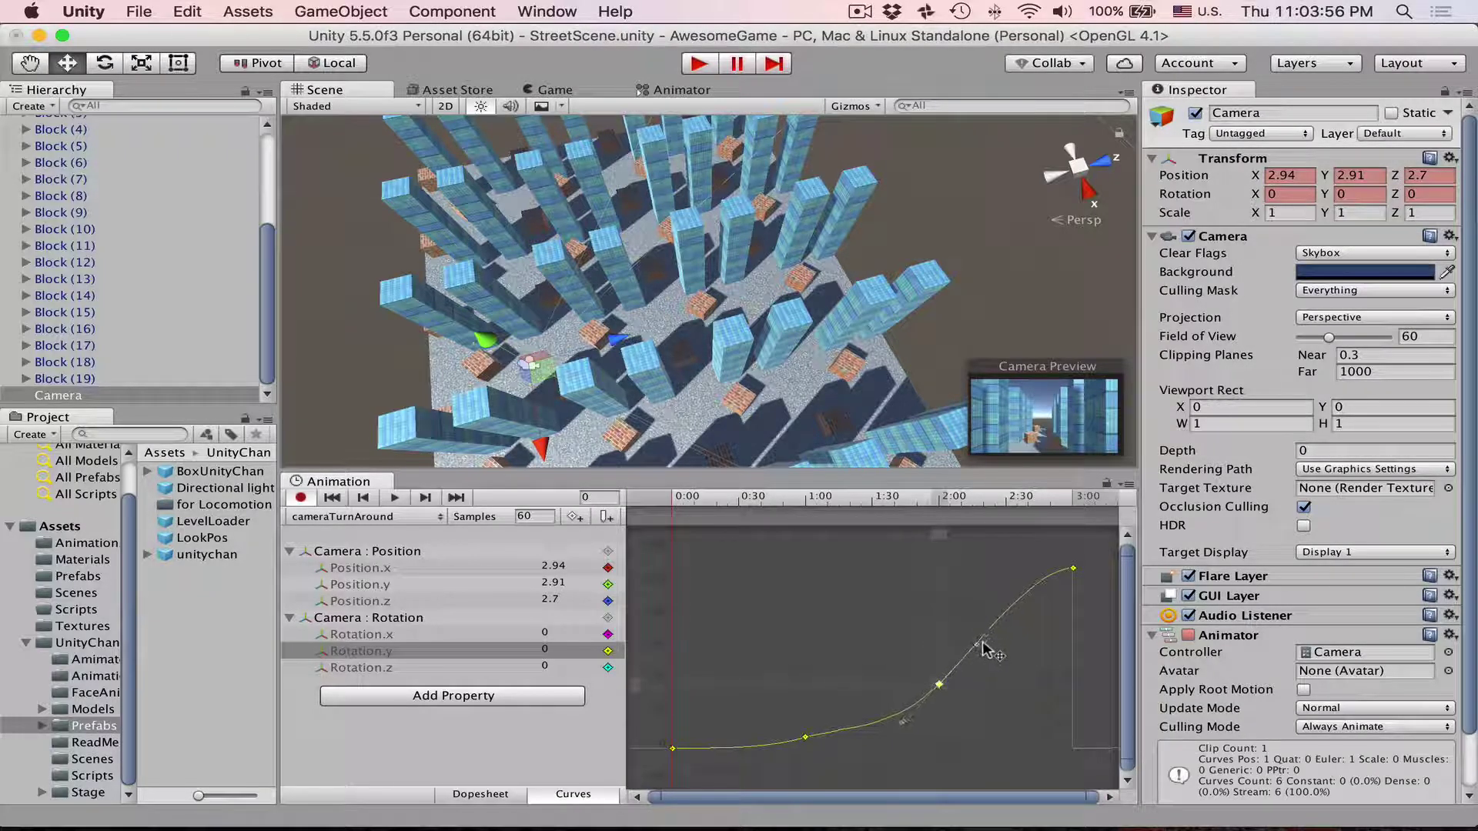
pyautogui.rightClick(939, 684)
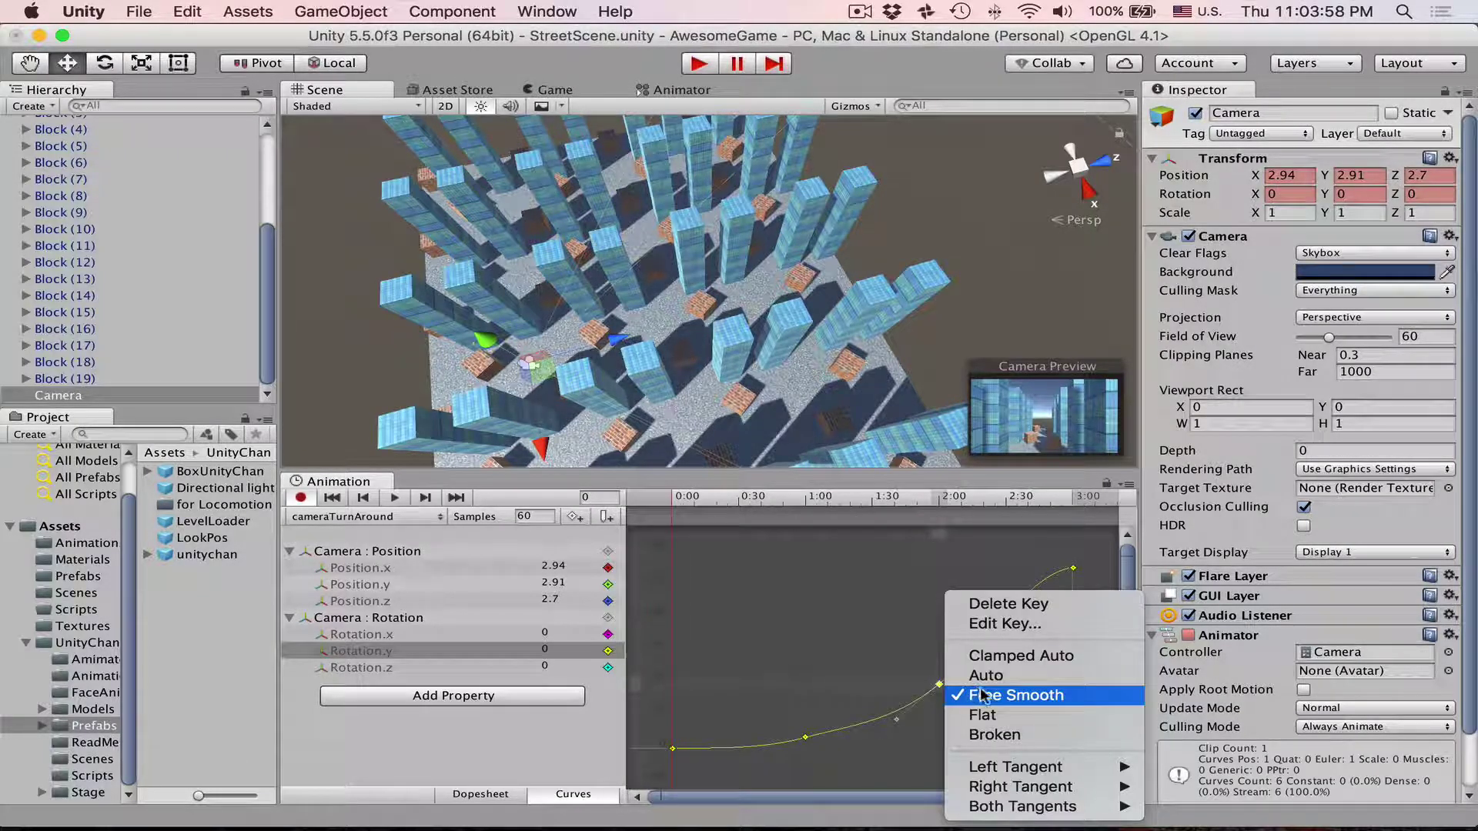
pyautogui.click(987, 717)
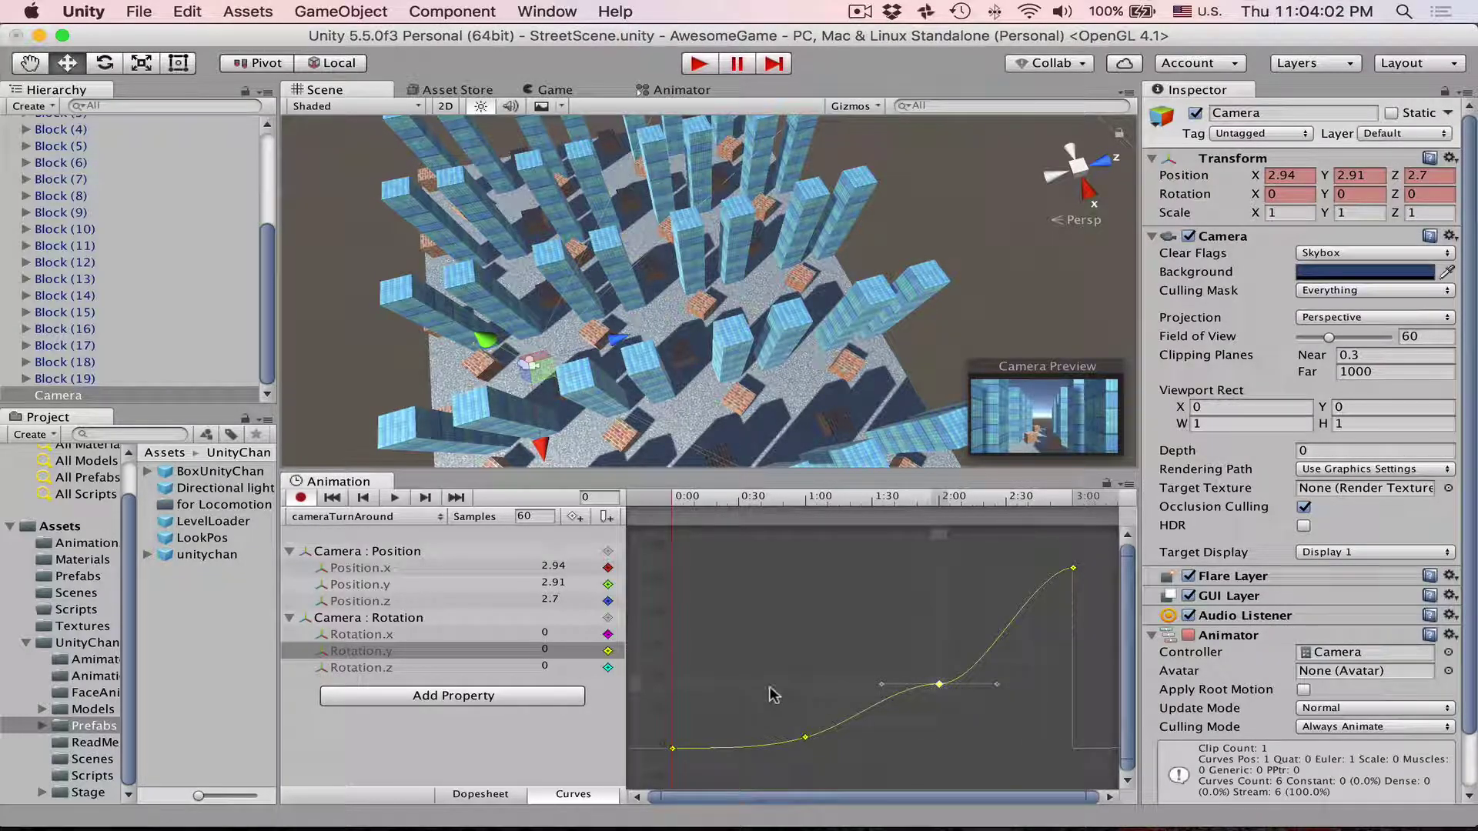
# Set the tangents of the 0:00 Rotation.y key to Flat.
pyautogui.click(672, 748)
pyautogui.rightClick(672, 750)
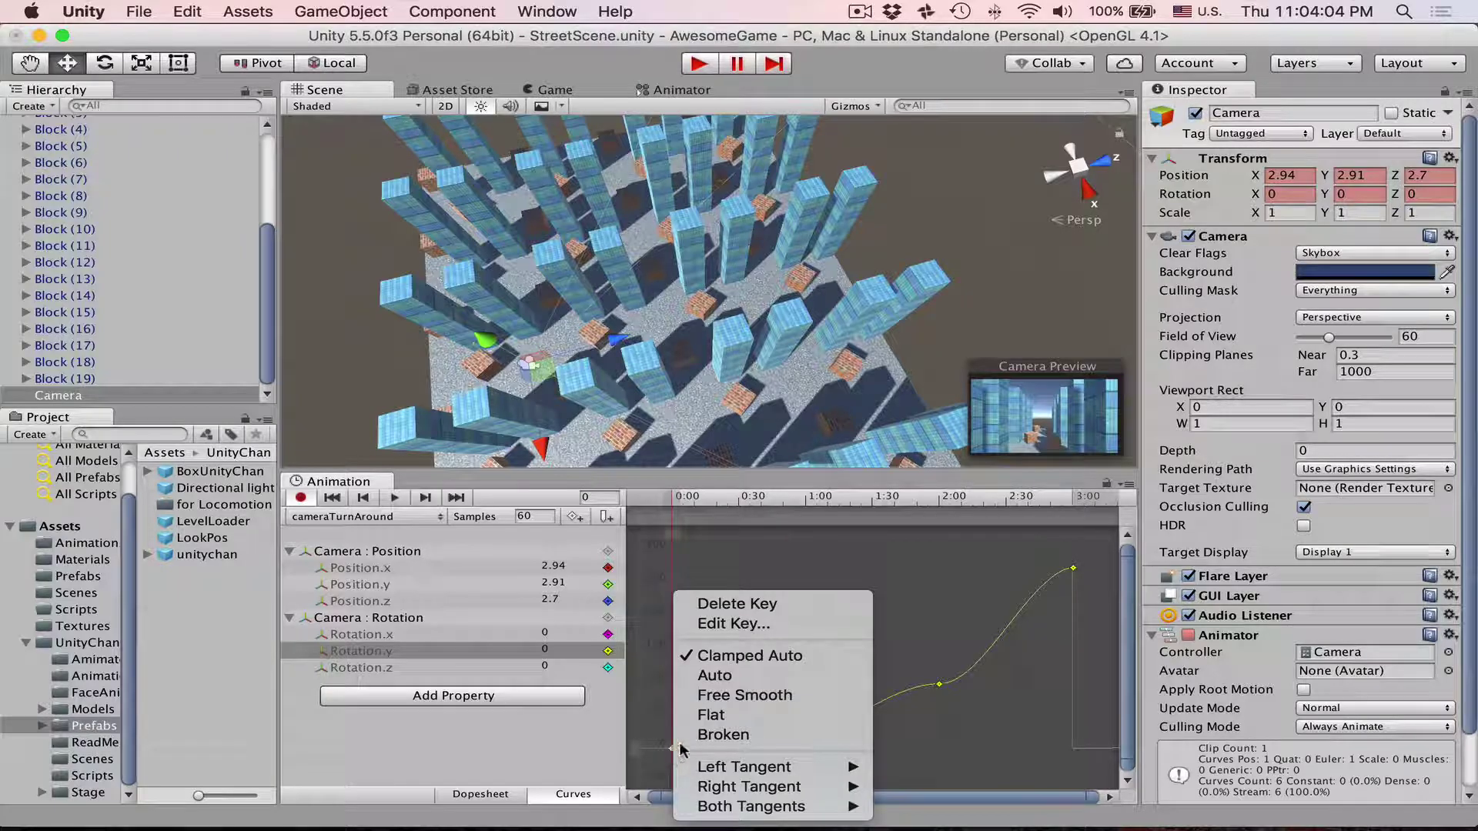
pyautogui.click(739, 713)
# Lower the Rotation.y key at 3:00 and set the Camera's Y rotation there to exactly 0.
pyautogui.click(1073, 569)
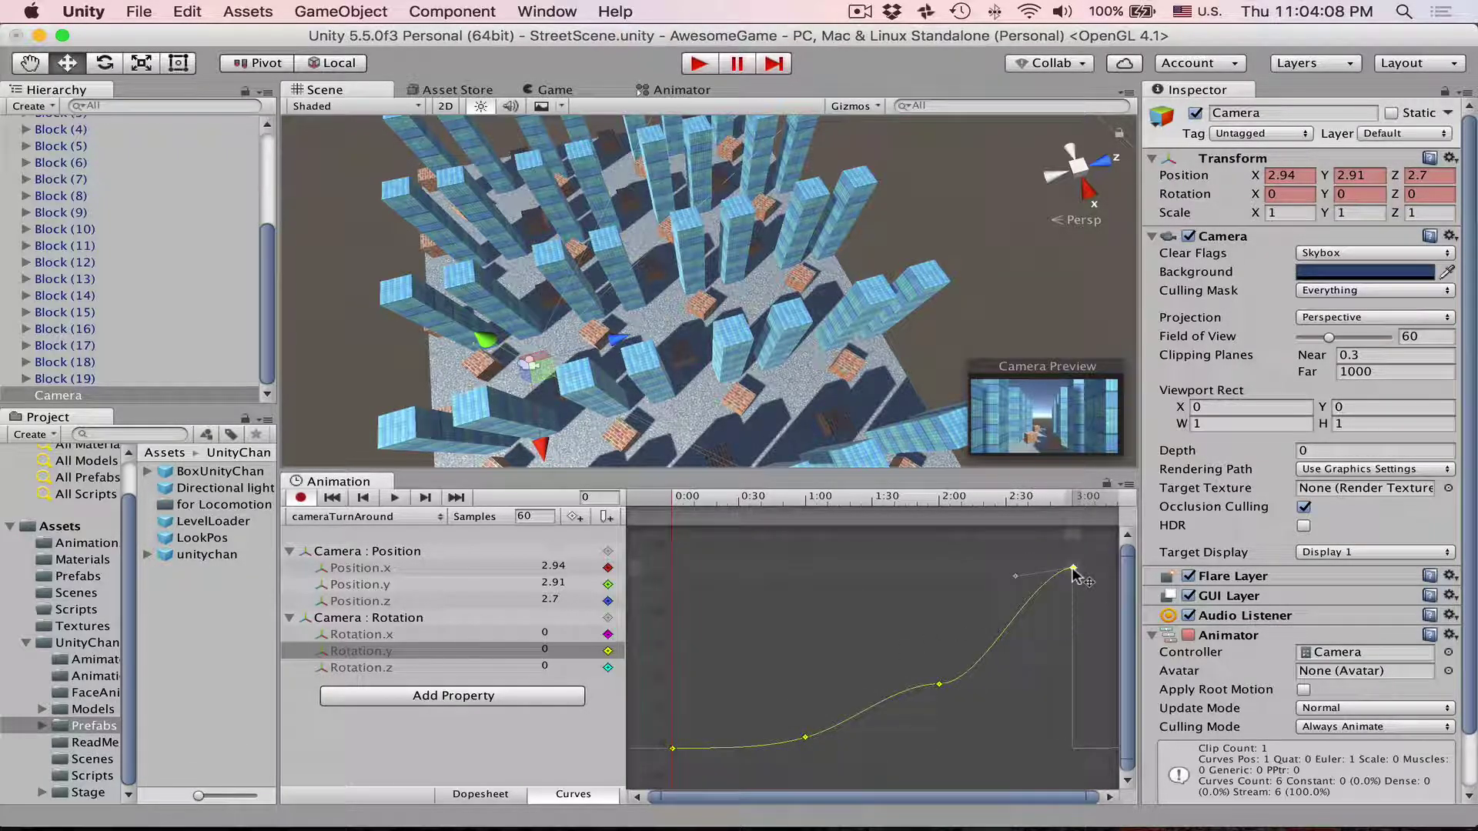
pyautogui.moveTo(1072, 571); pyautogui.dragTo(1081, 740)
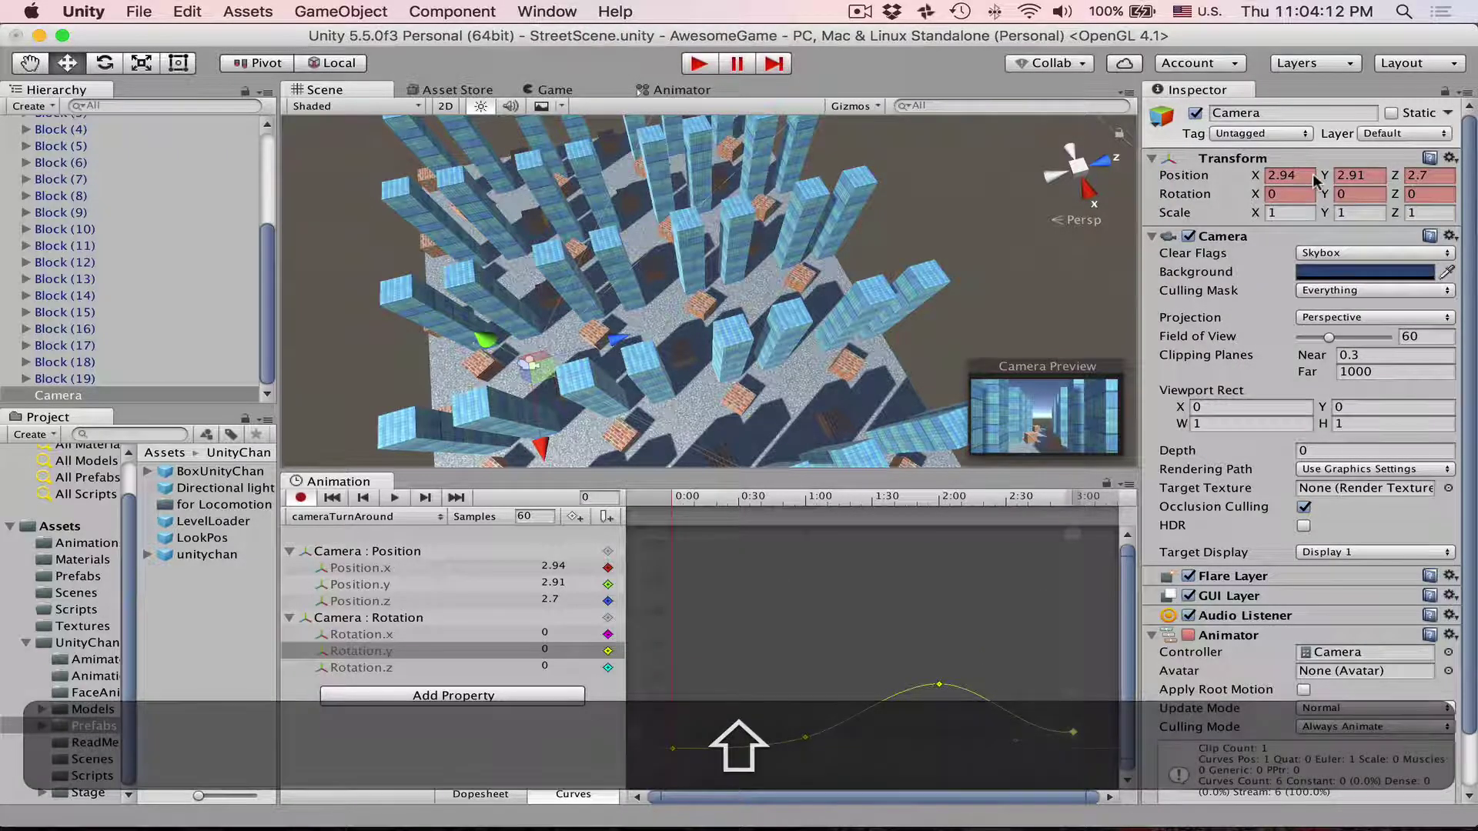
pyautogui.click(1071, 502)
pyautogui.click(1073, 502)
pyautogui.click(1339, 194)
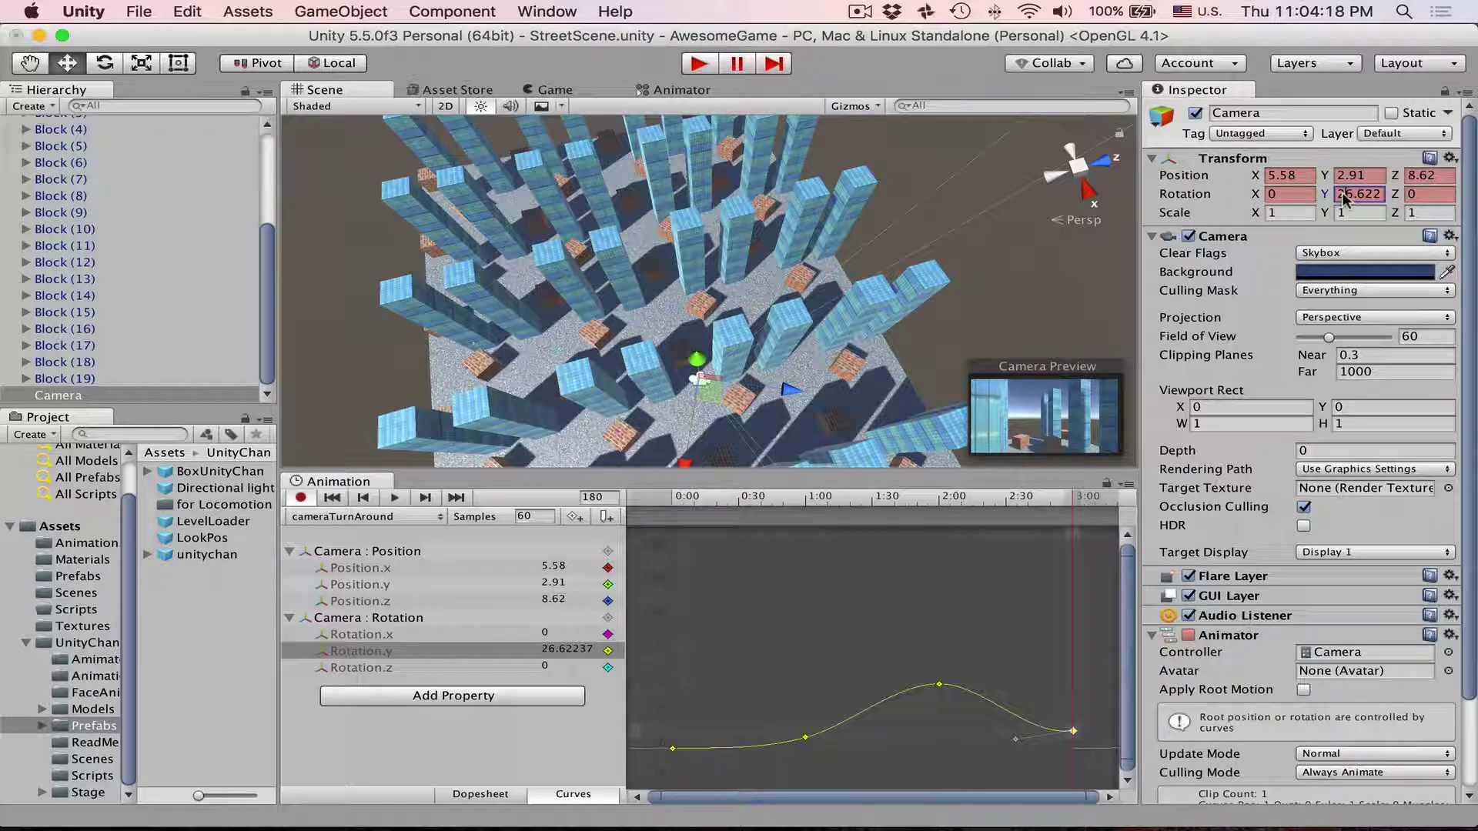
pyautogui.write('0')
pyautogui.press('Return')
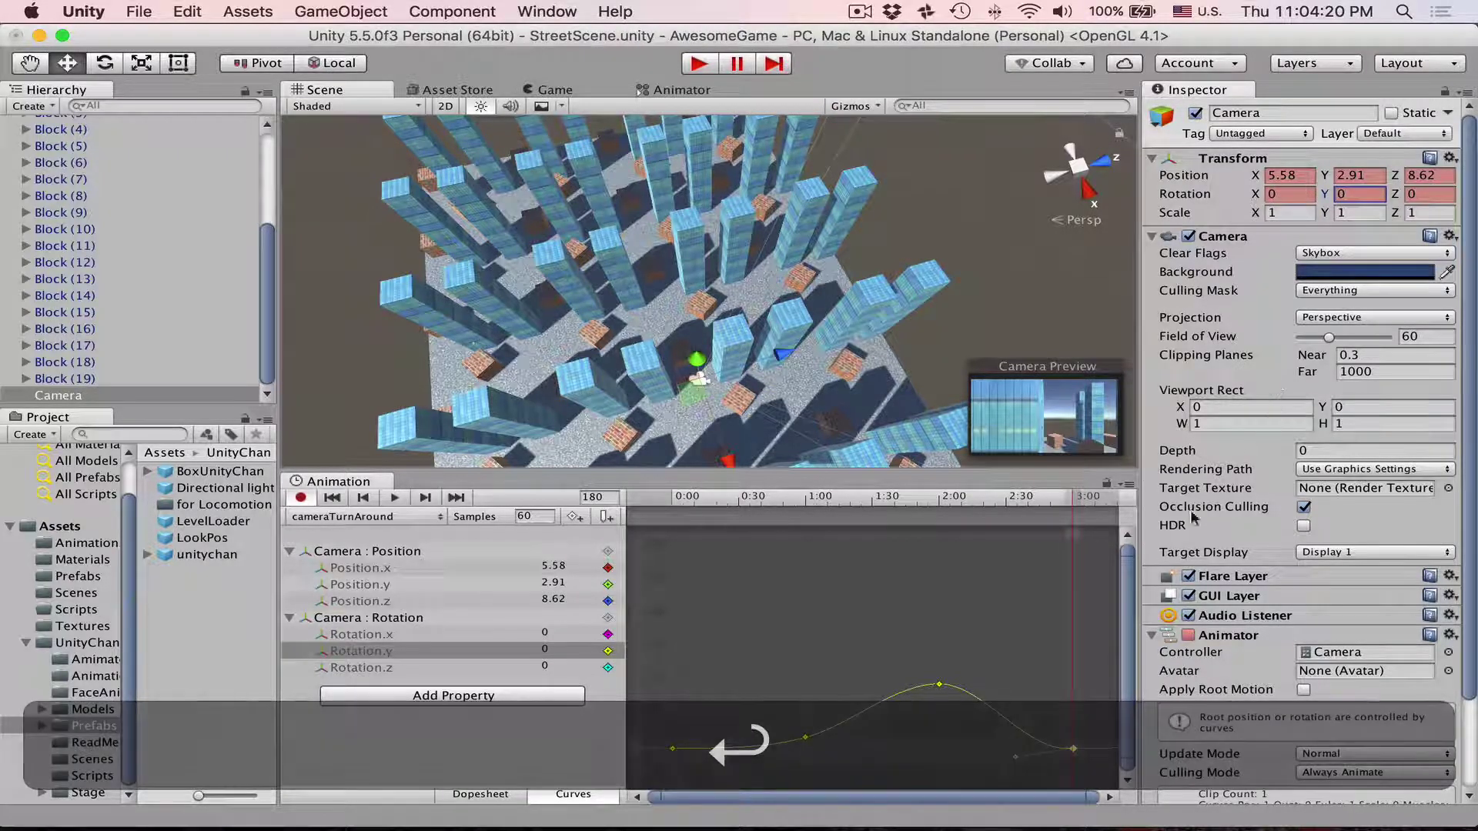
# Set the 3:00 Rotation.y key's tangents to Flat, and with the key raised to about 161.3 switch them to Broken.
pyautogui.rightClick(1075, 750)
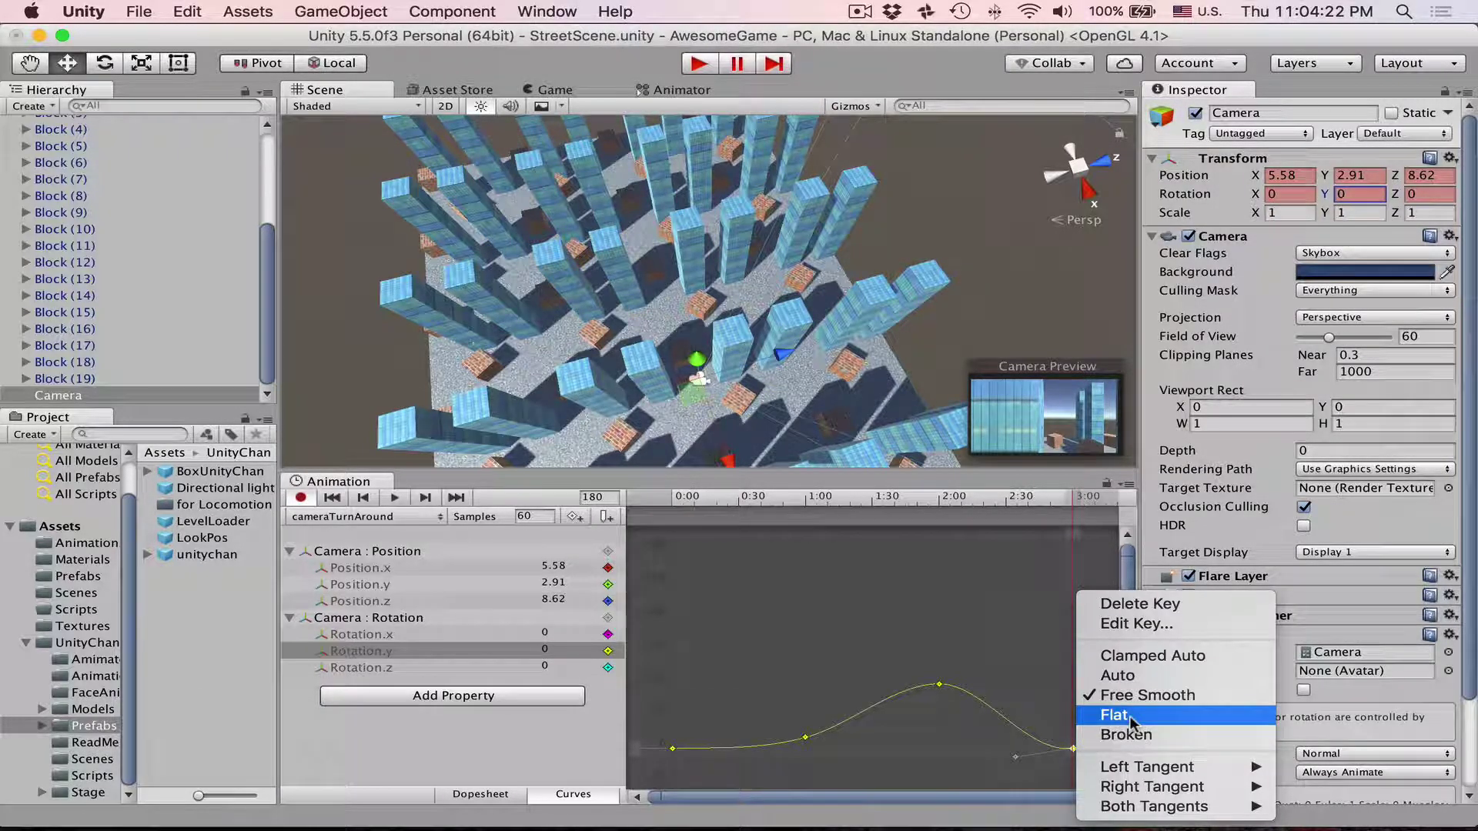
pyautogui.click(1132, 714)
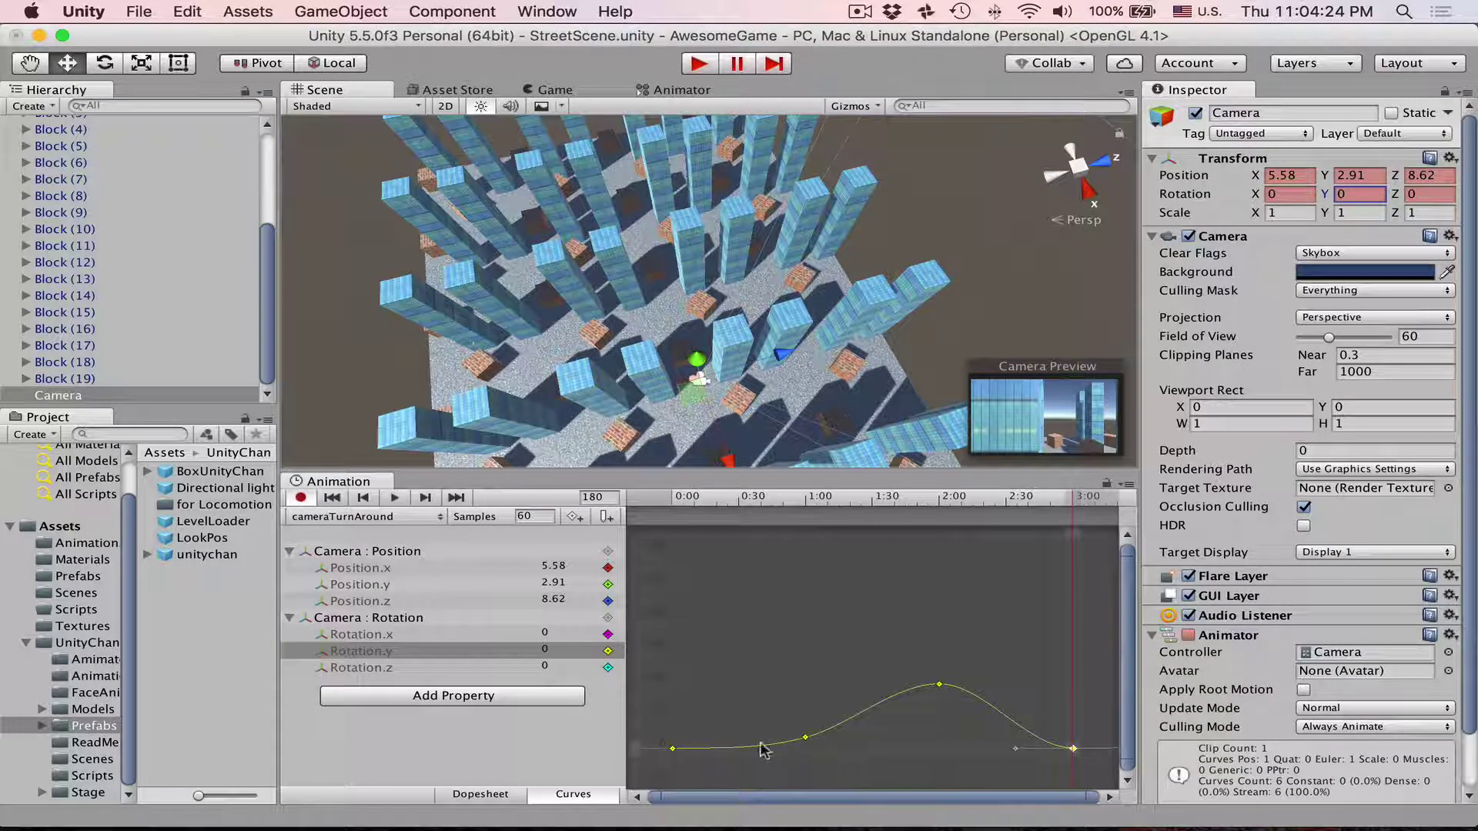
pyautogui.rightClick(1076, 641)
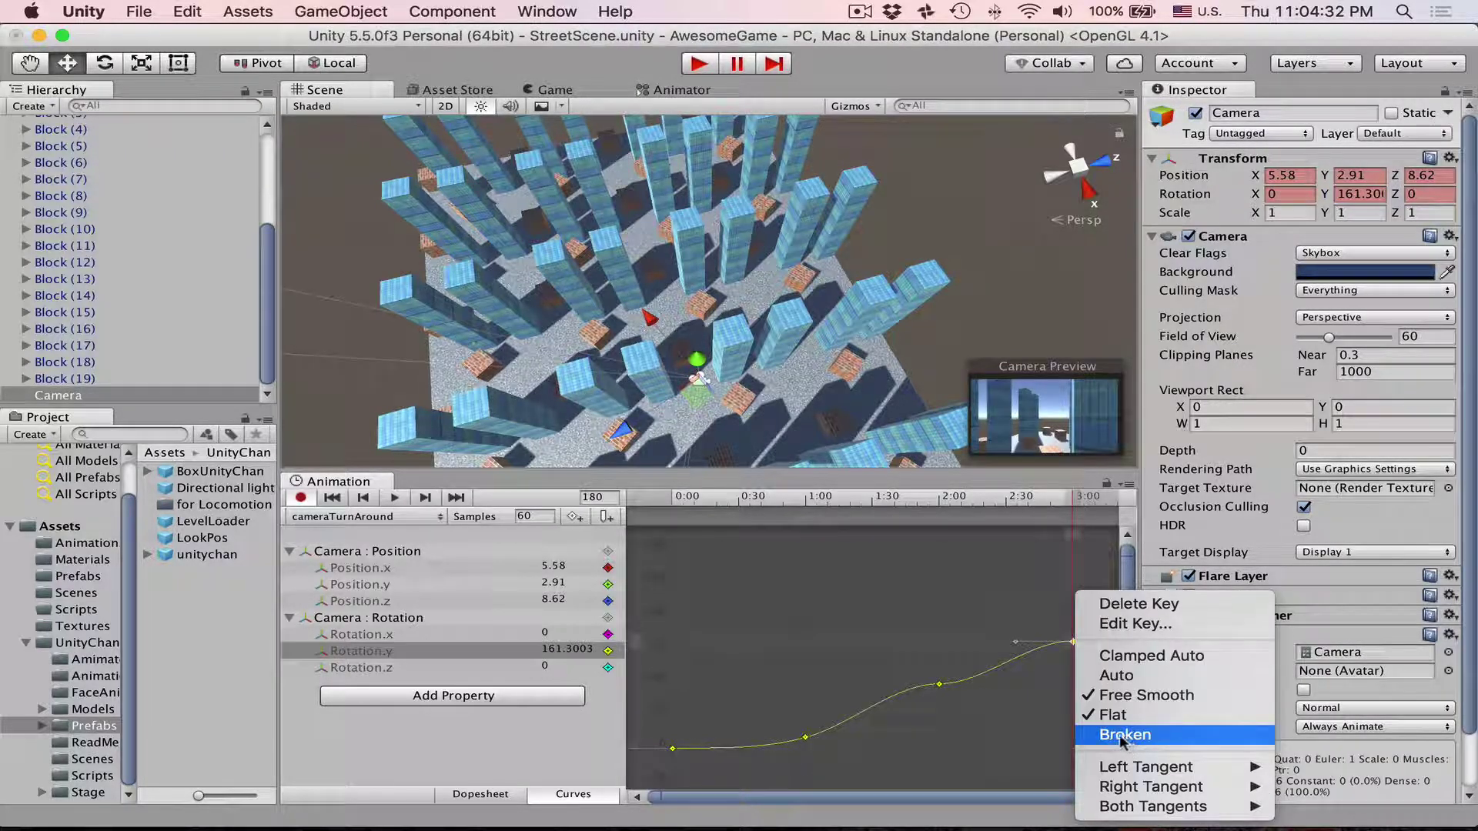
pyautogui.click(1117, 742)
# Set the 2:00 Rotation.y key's tangents to Broken and angle its outgoing handle steeply upward and its incoming handle slightly upward, independently.
pyautogui.click(939, 684)
pyautogui.rightClick(938, 685)
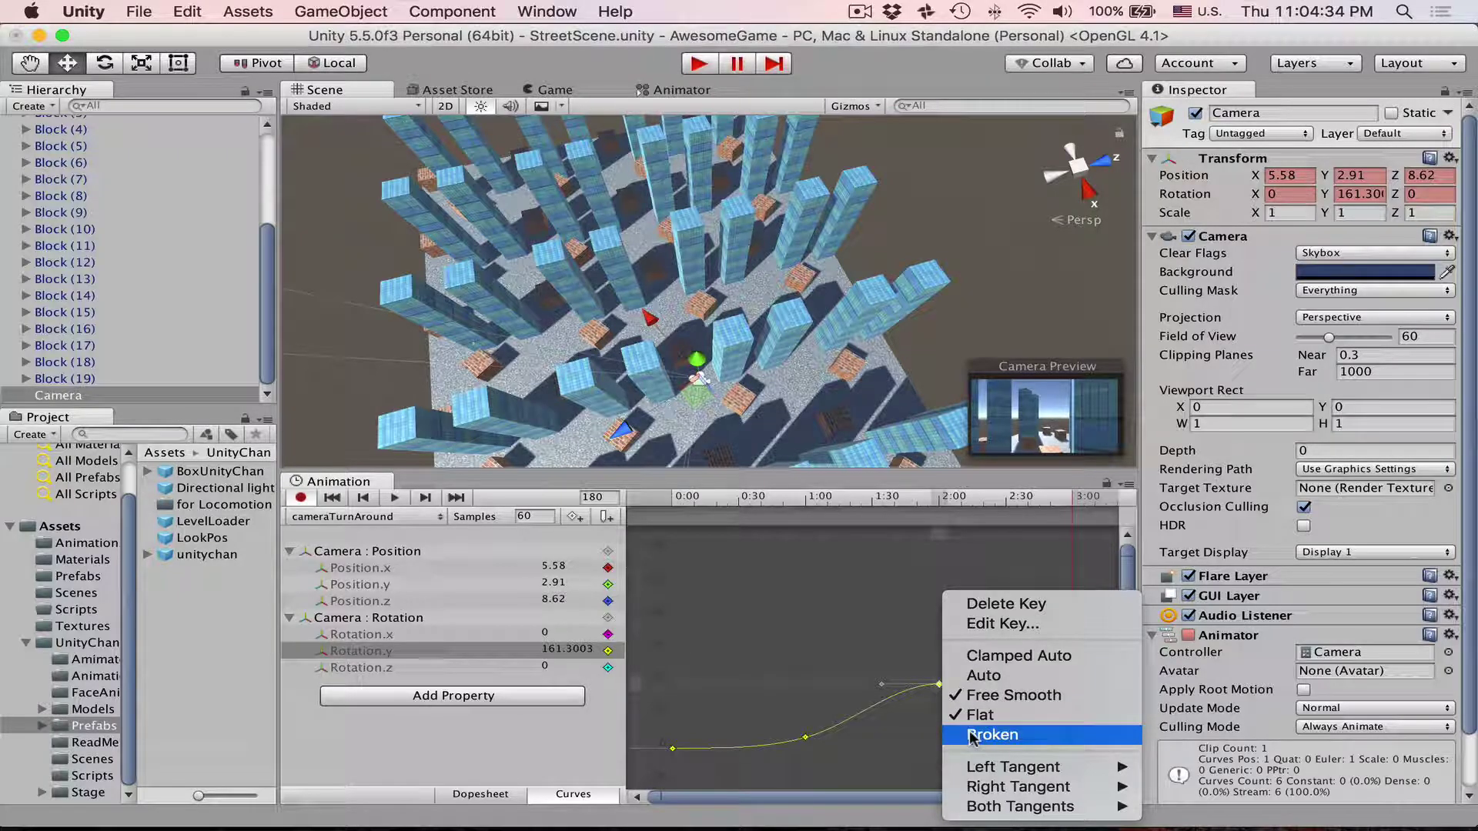
pyautogui.click(973, 733)
pyautogui.click(938, 685)
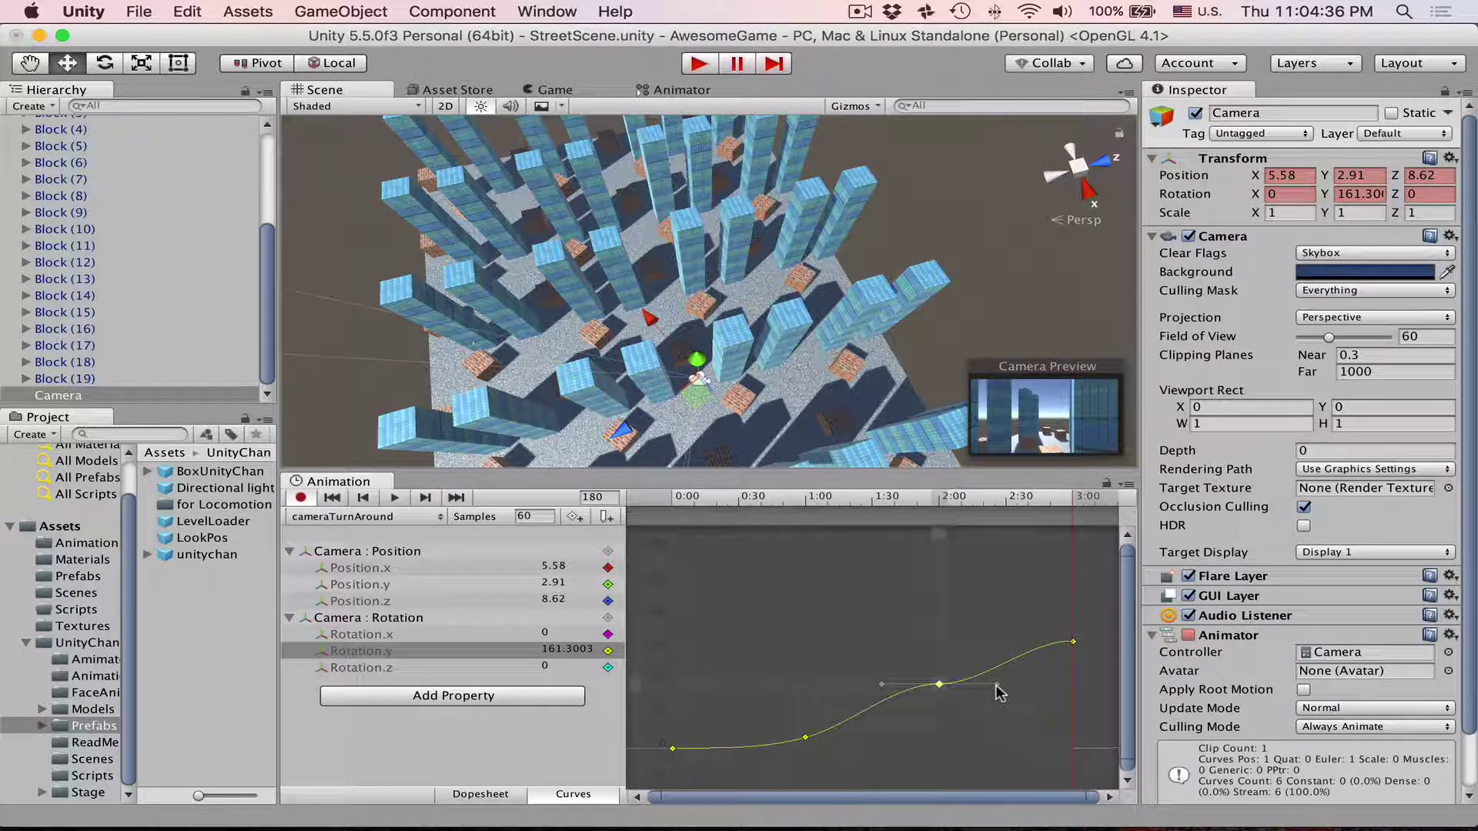
pyautogui.moveTo(996, 685); pyautogui.dragTo(955, 634)
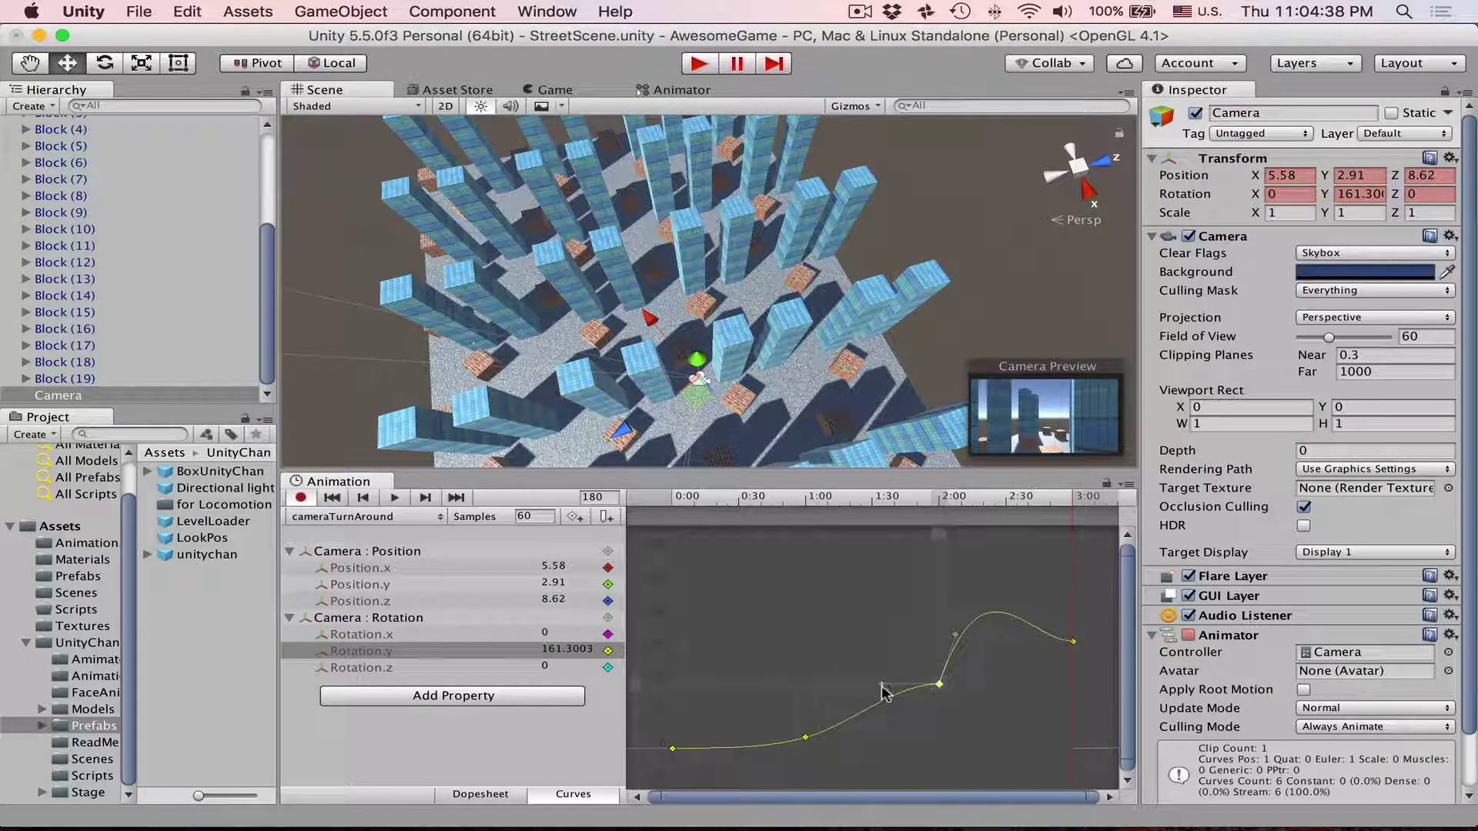
pyautogui.moveTo(883, 691); pyautogui.dragTo(887, 663)
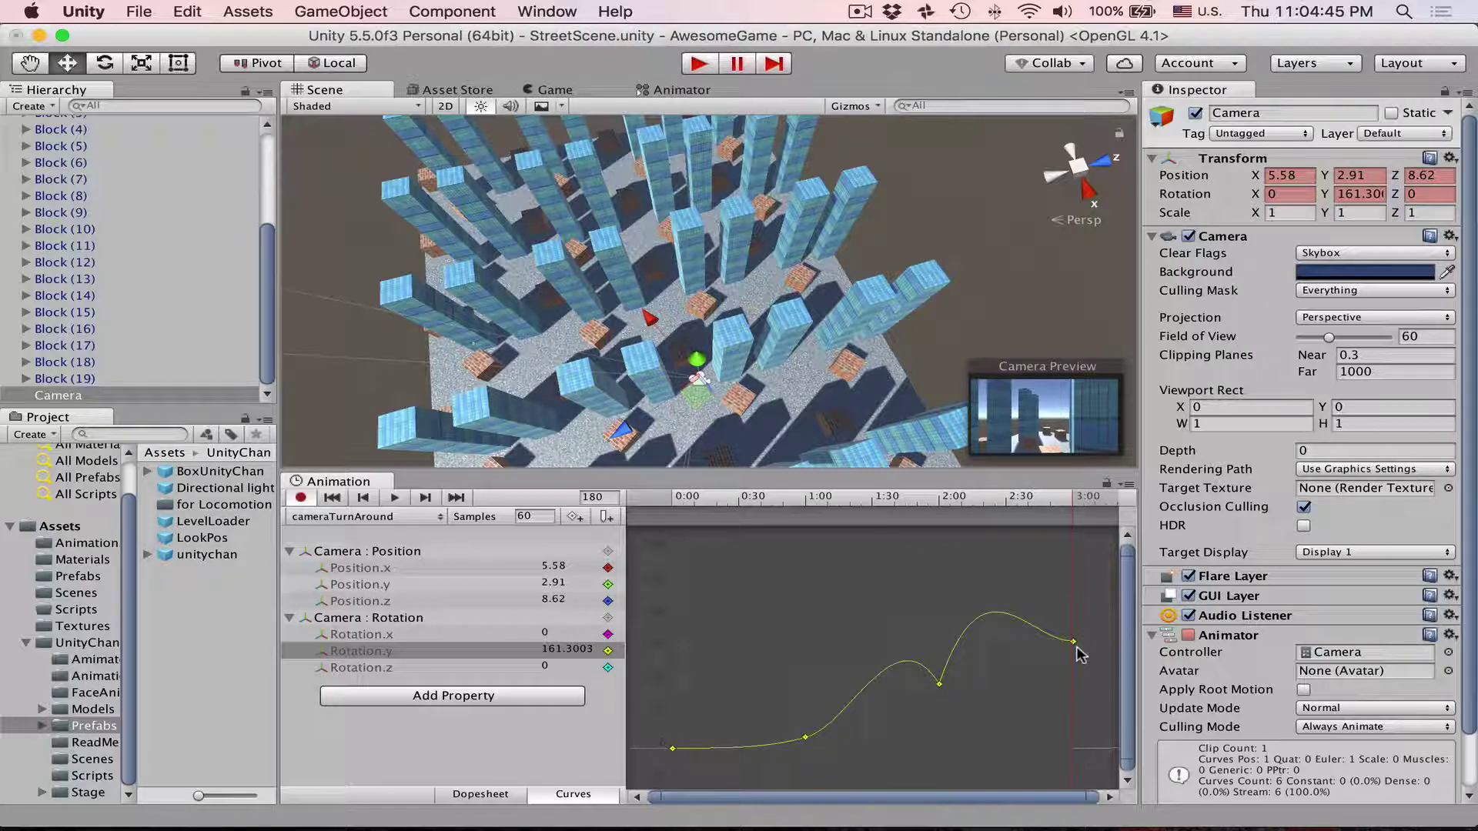